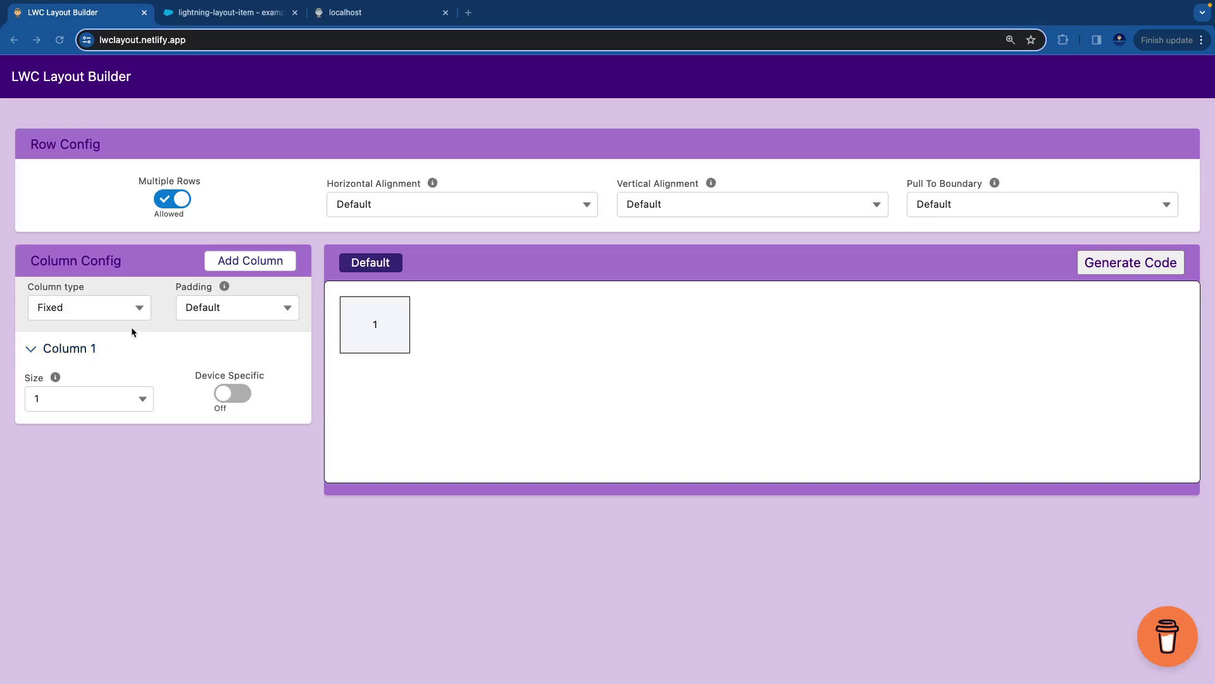
- Add two more columns so the layout has three size-1 columns
left_click(95, 310)
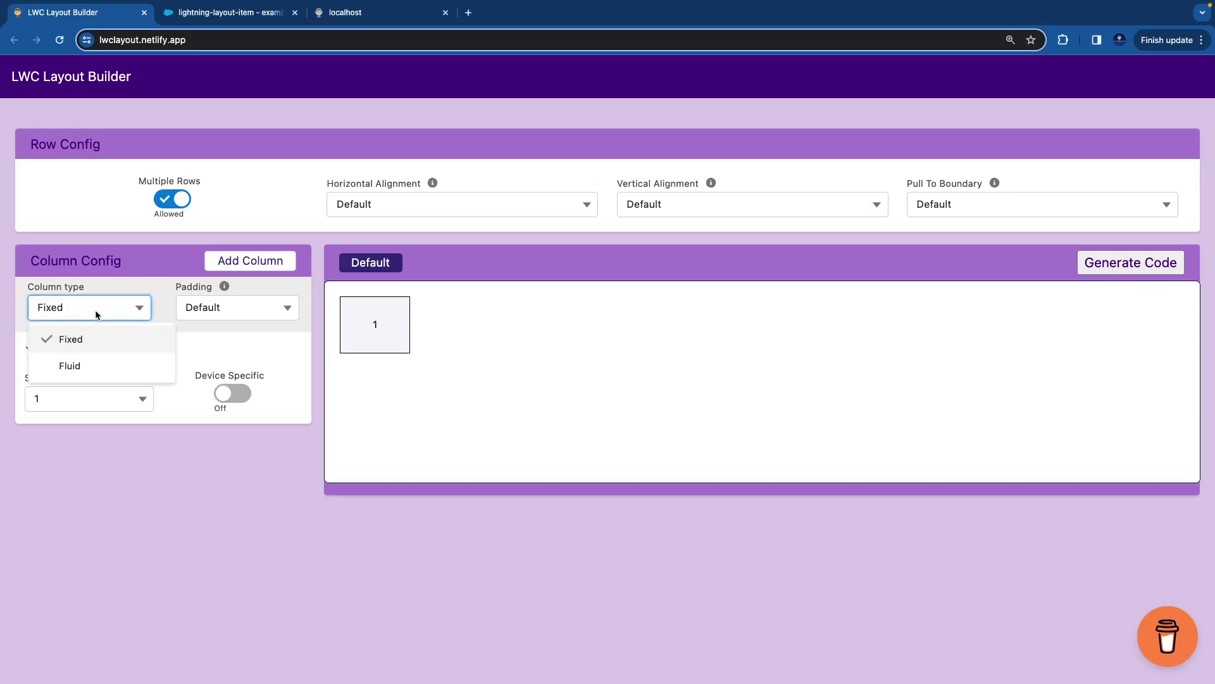
left_click(190, 310)
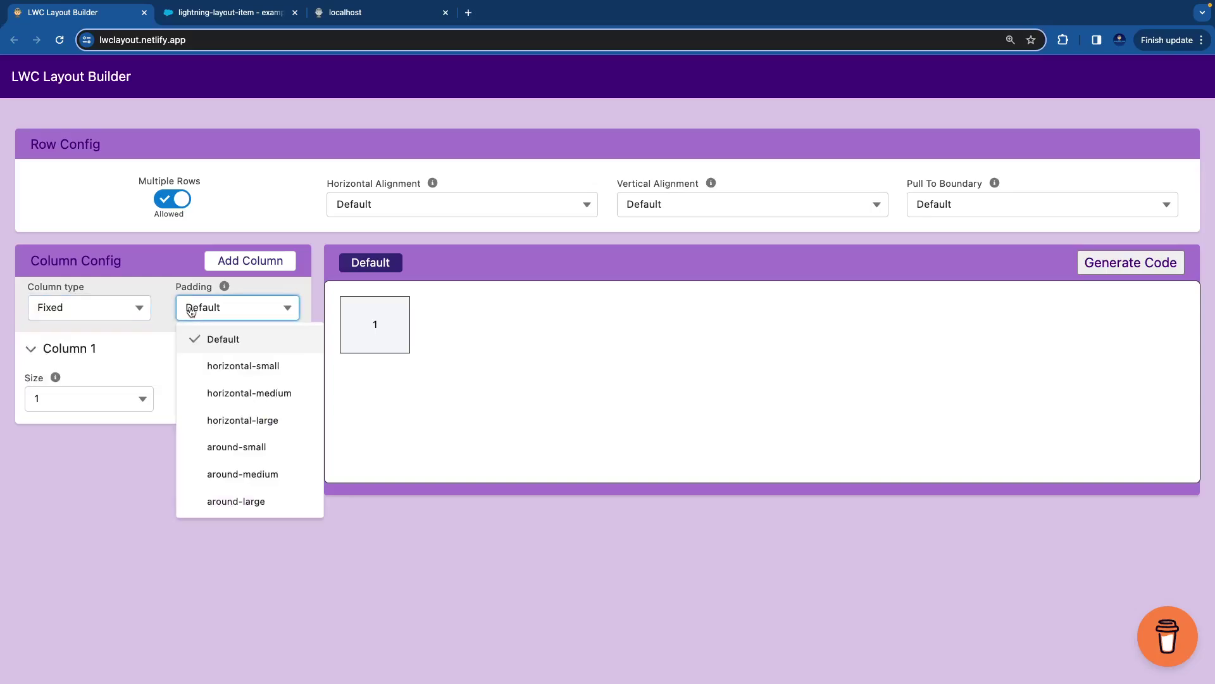
left_click(164, 335)
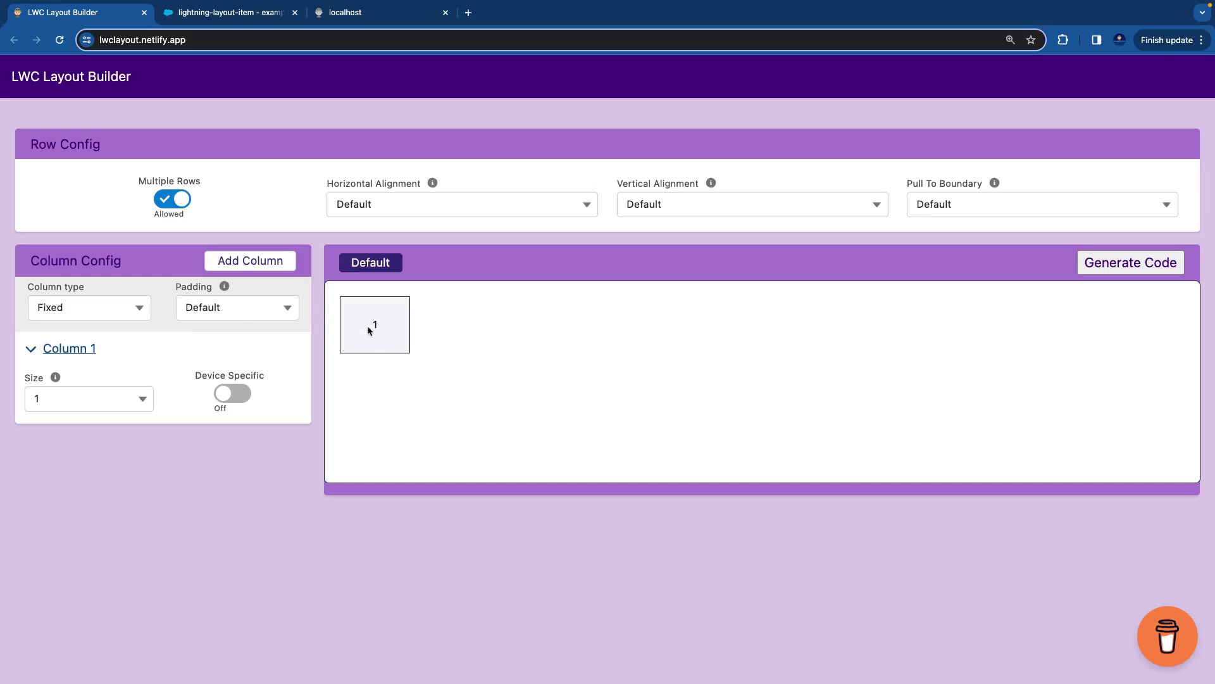
left_click(263, 267)
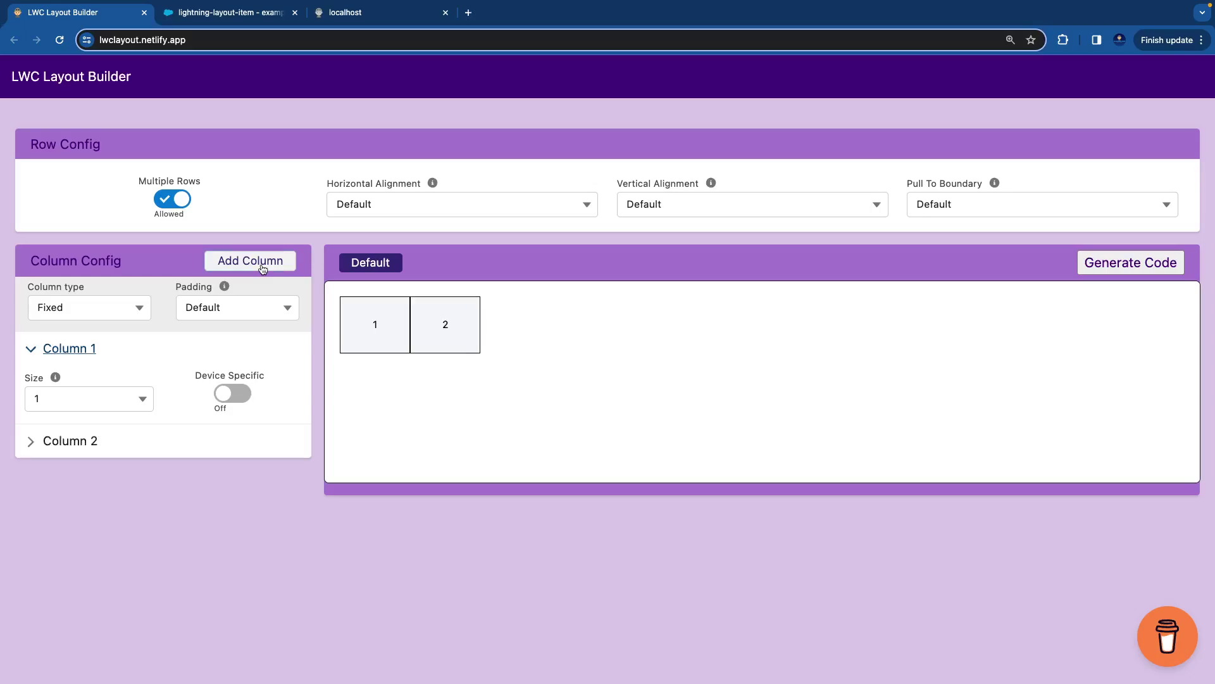
left_click(262, 268)
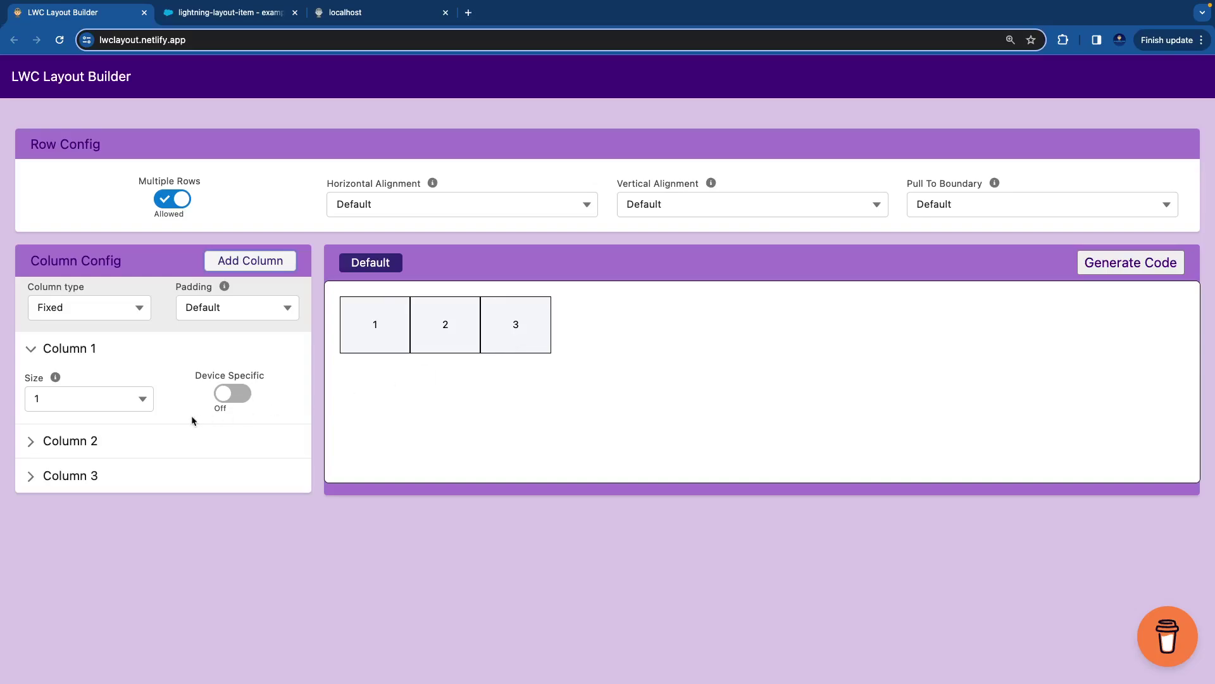
- Expand Columns 2 and 3 and set the padding to around-small
left_click(30, 442)
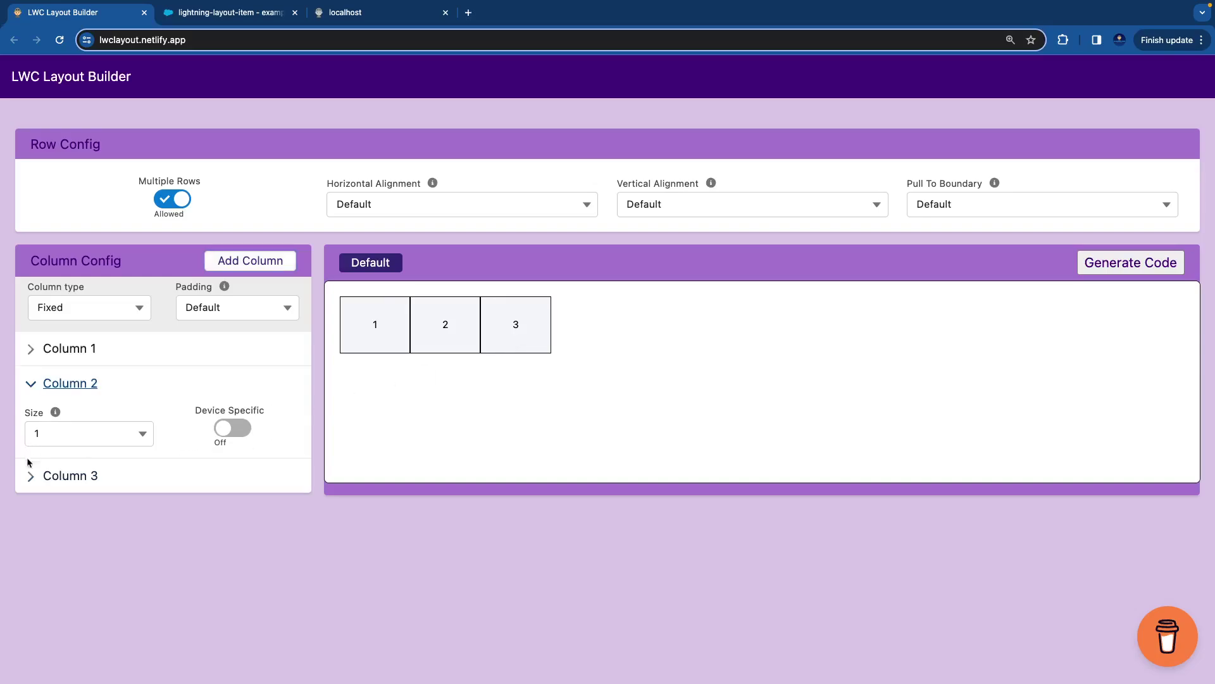
left_click(29, 480)
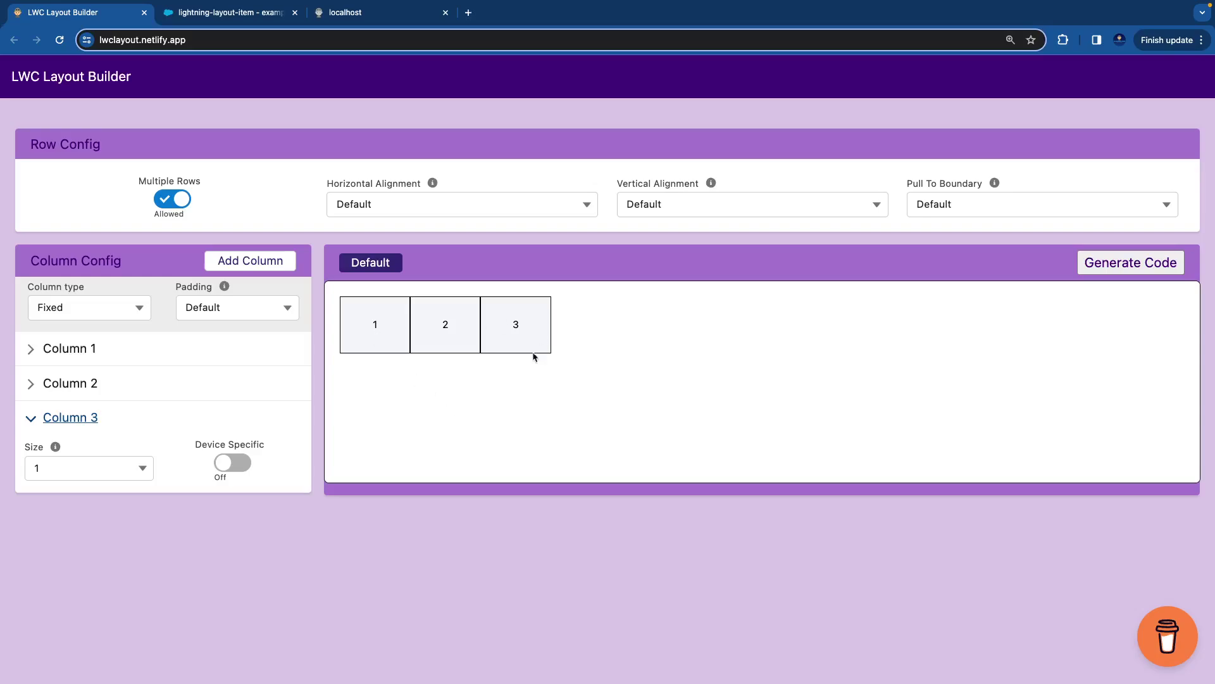
left_click(211, 309)
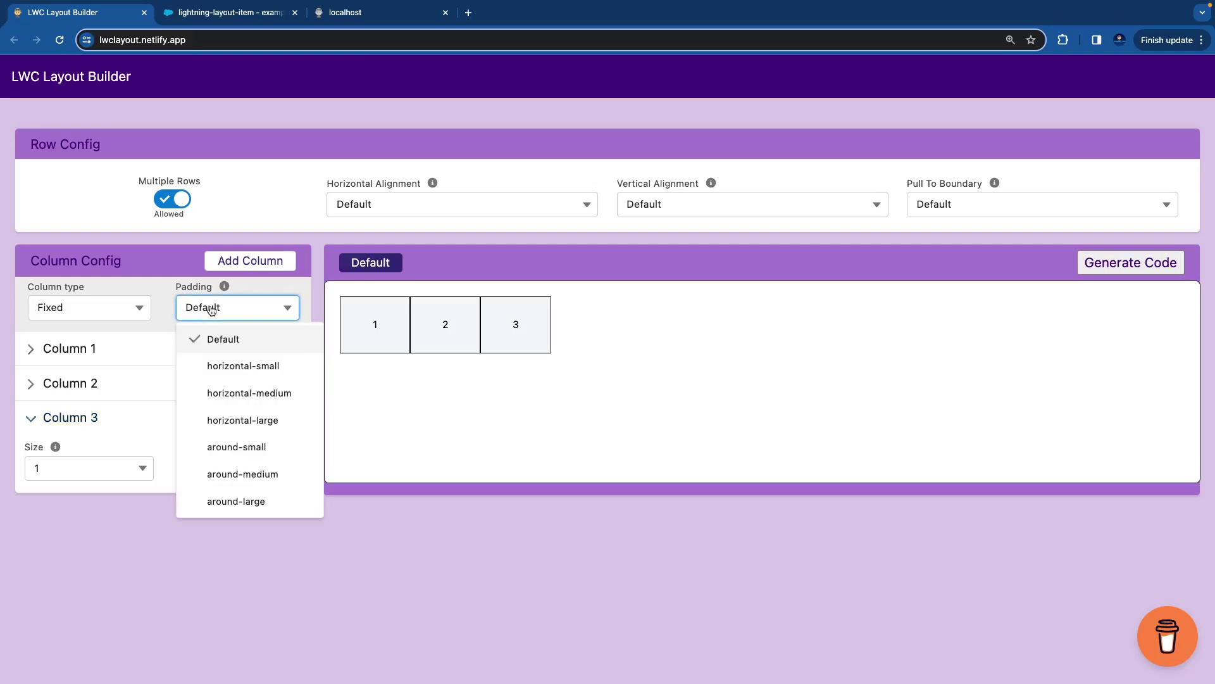
left_click(223, 448)
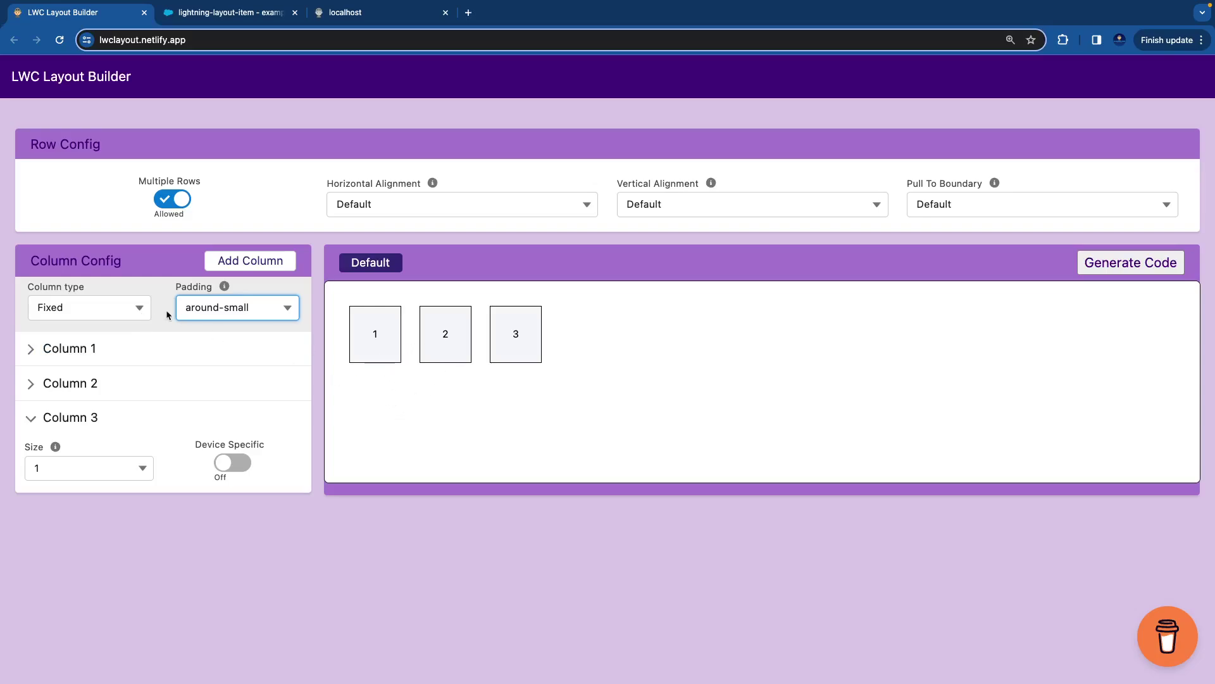
- Switch the column type to Fluid and set Columns 1, 2 and 3 flexibility to auto
left_click(129, 311)
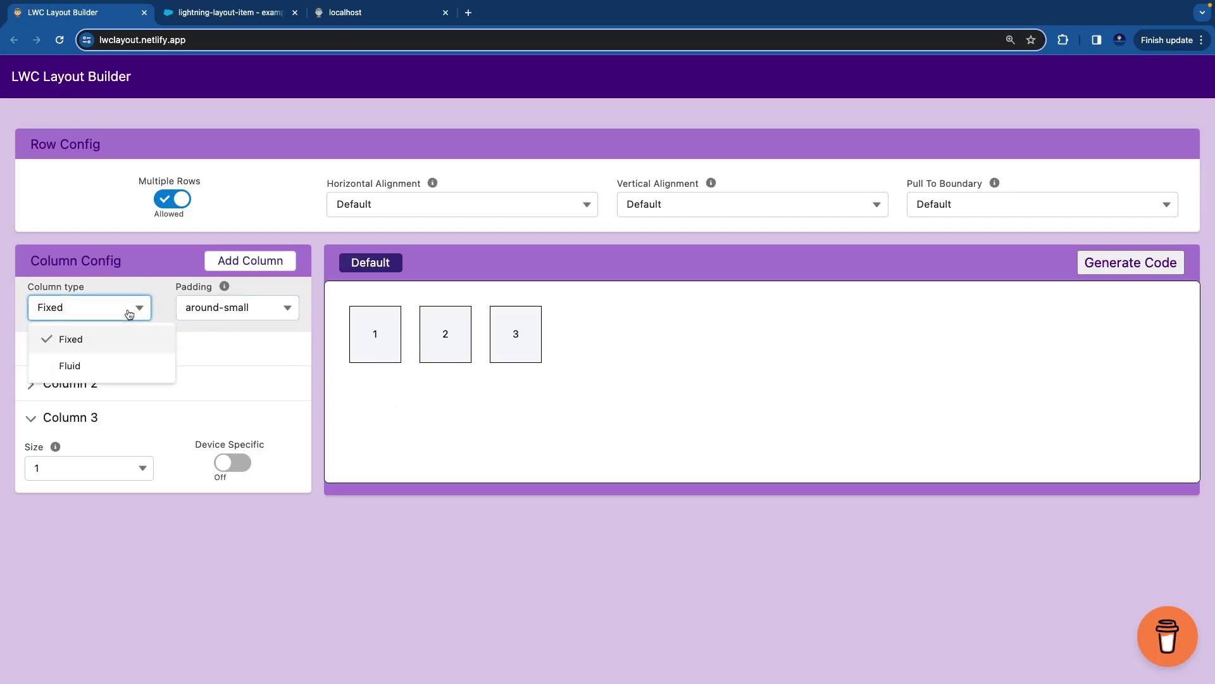
left_click(87, 366)
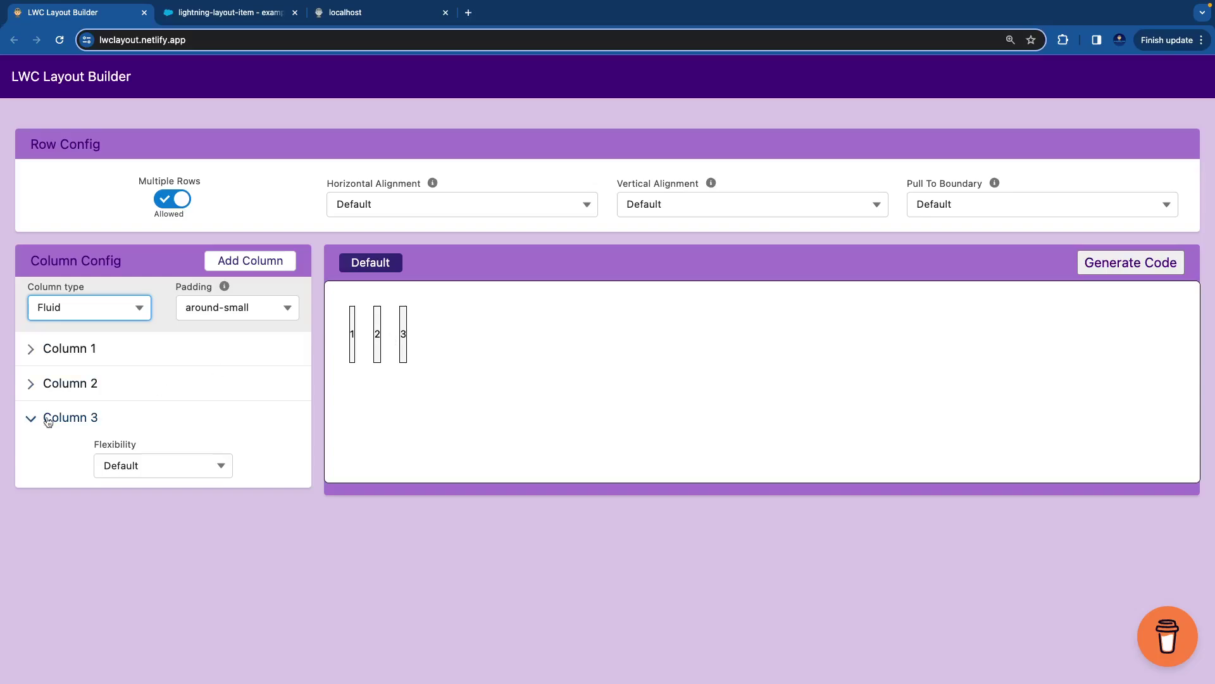
left_click(31, 352)
left_click(150, 404)
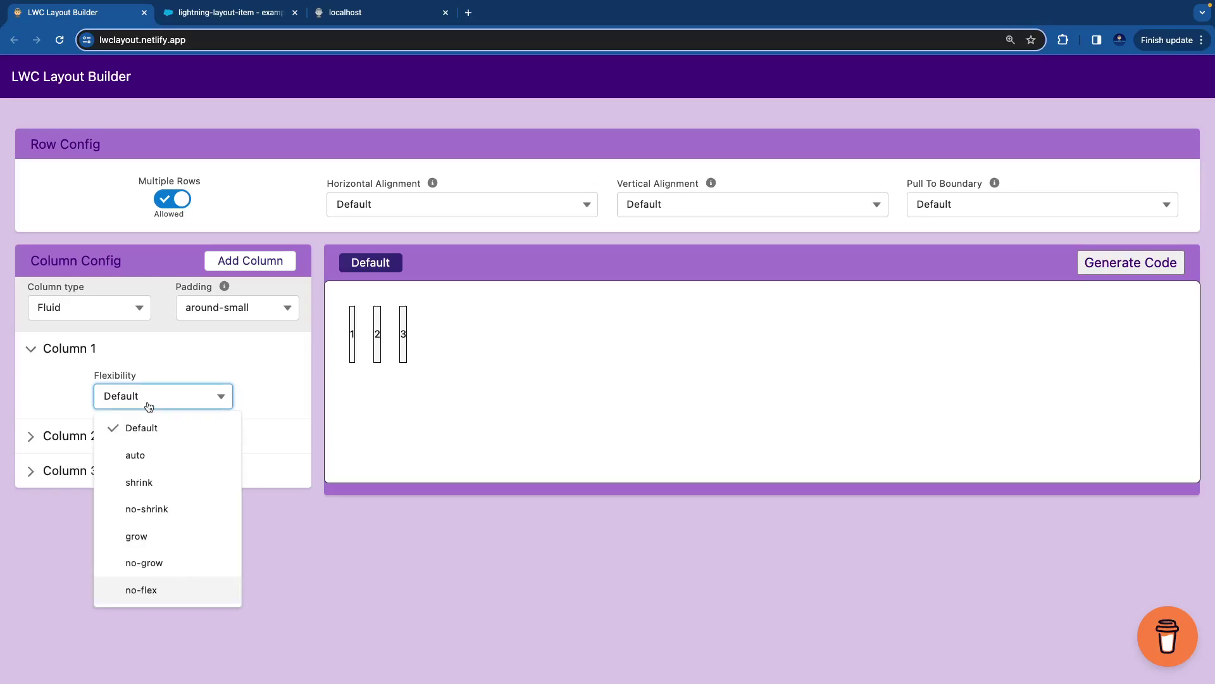
left_click(146, 456)
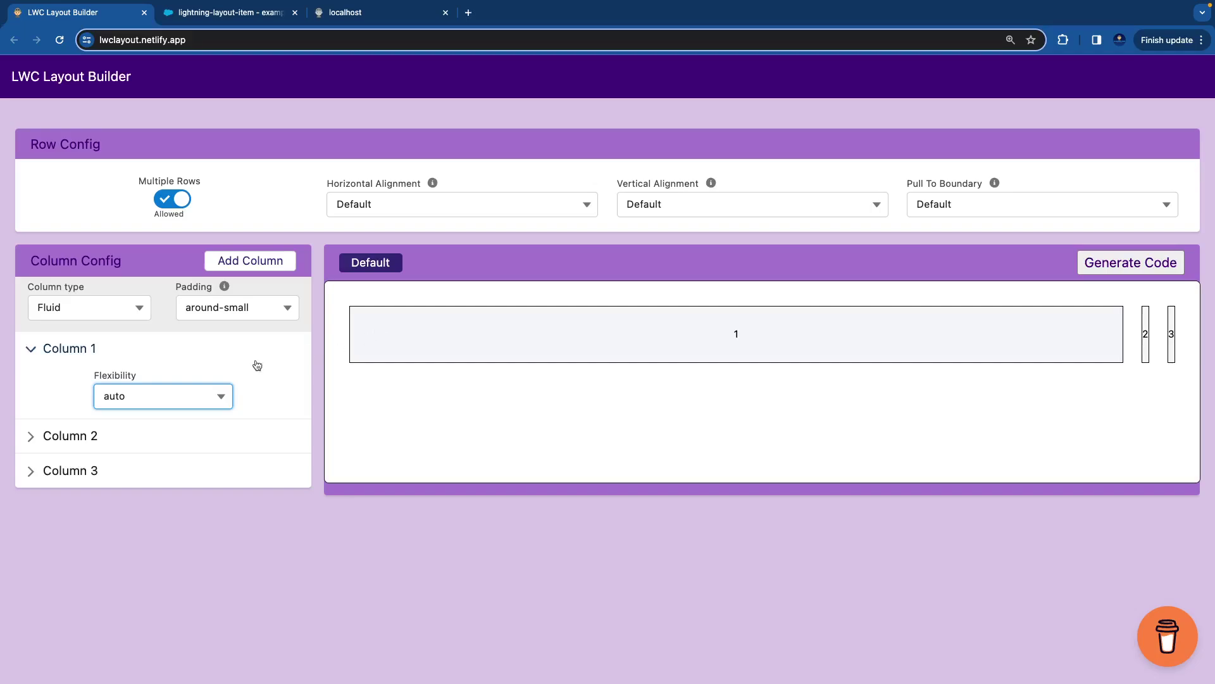
left_click(30, 436)
left_click(136, 436)
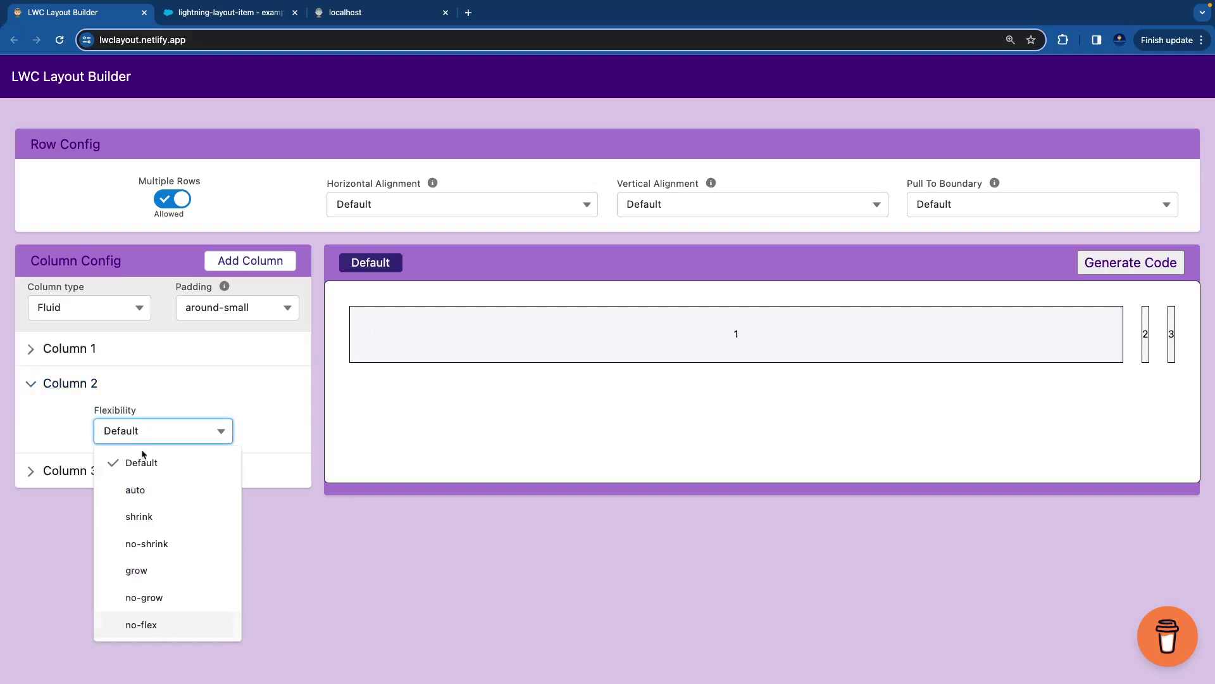
left_click(141, 490)
left_click(69, 471)
left_click(120, 468)
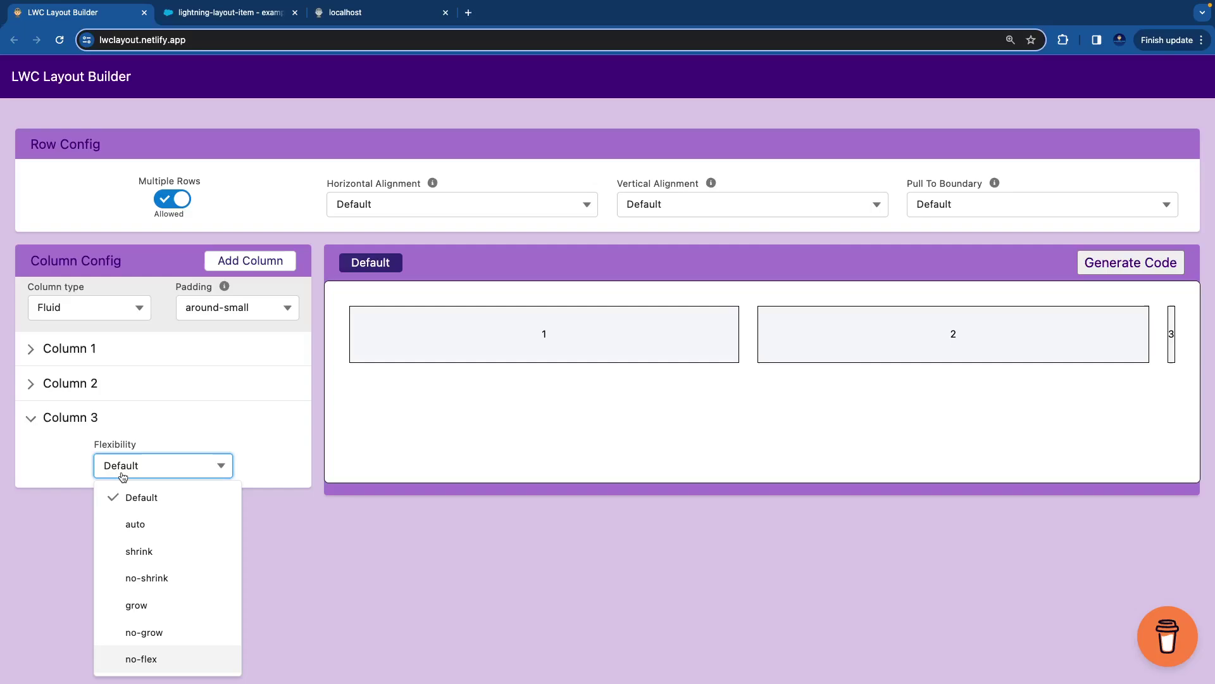
left_click(133, 525)
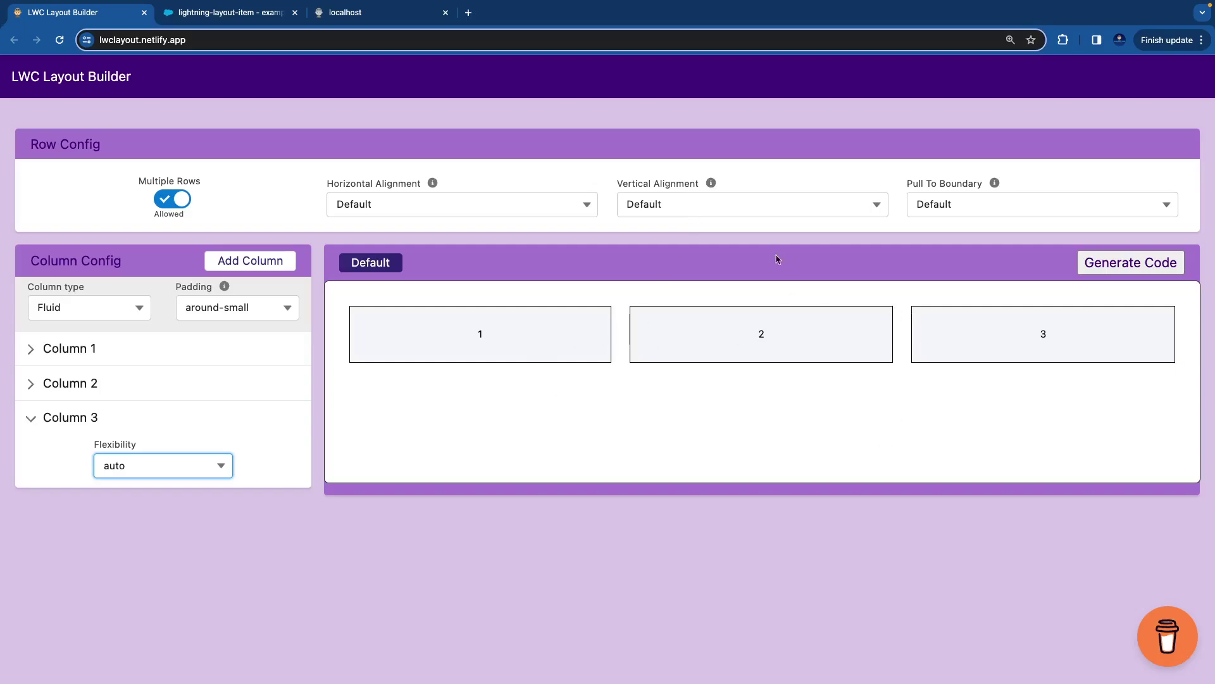
- Set vertical alignment to center, leaving horizontal alignment and pull to boundary at Default
left_click(755, 204)
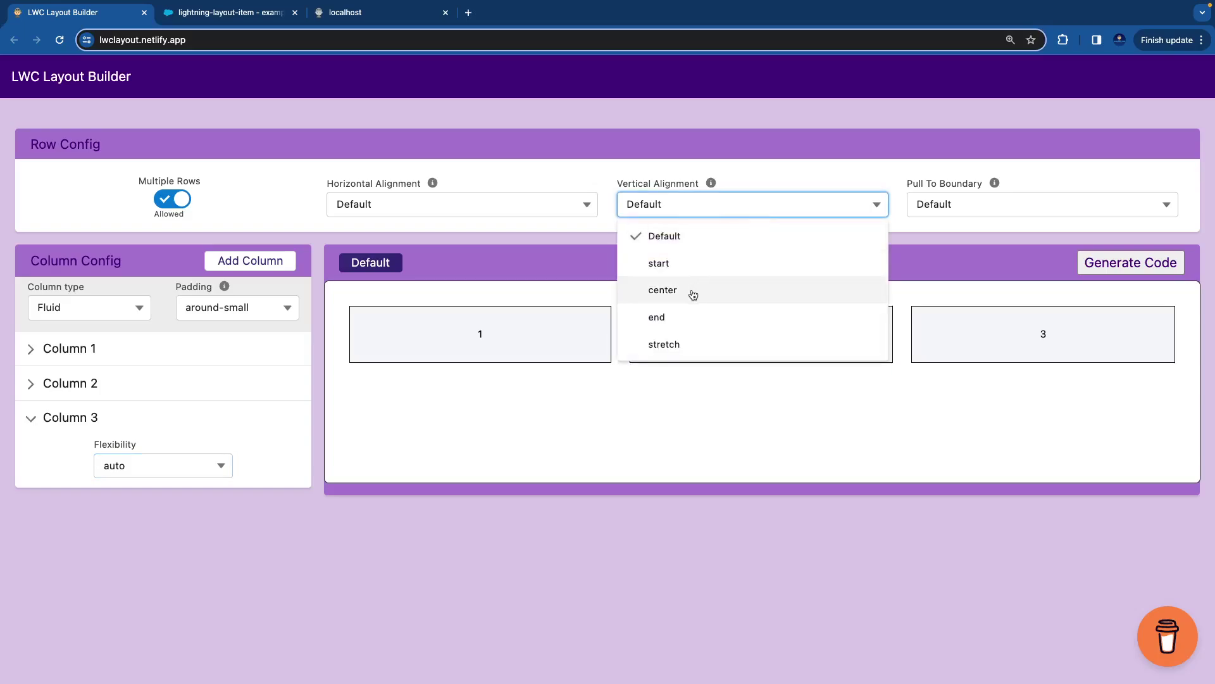
left_click(692, 294)
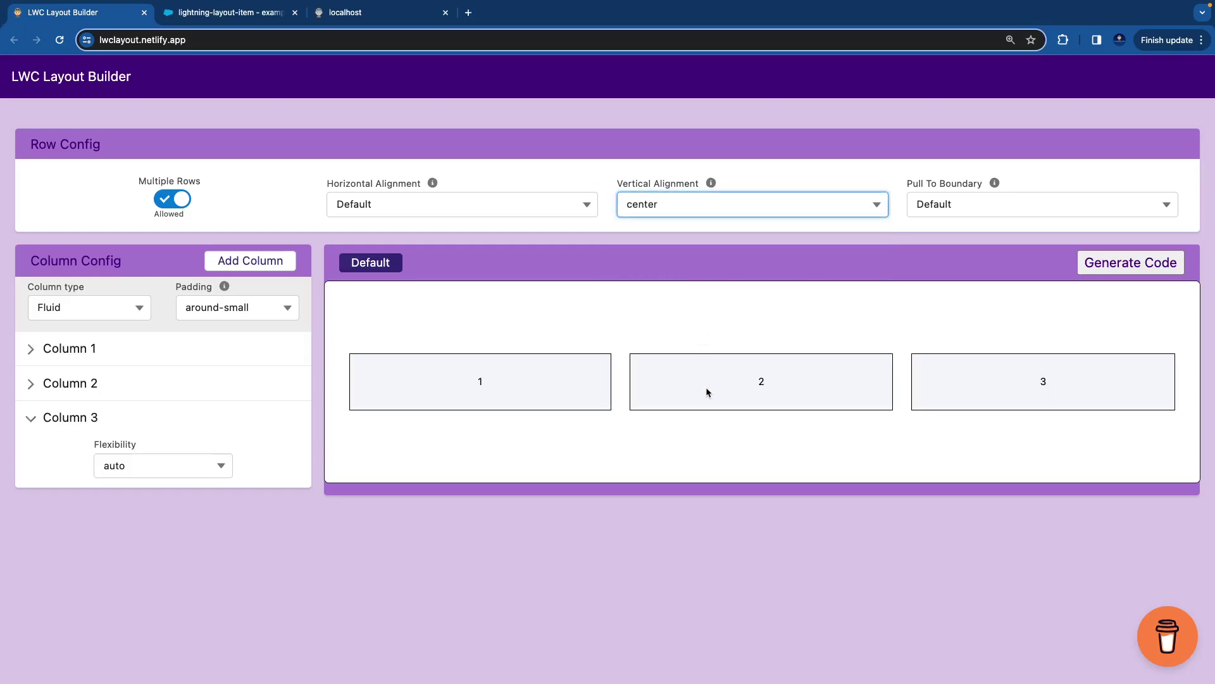
left_click(512, 215)
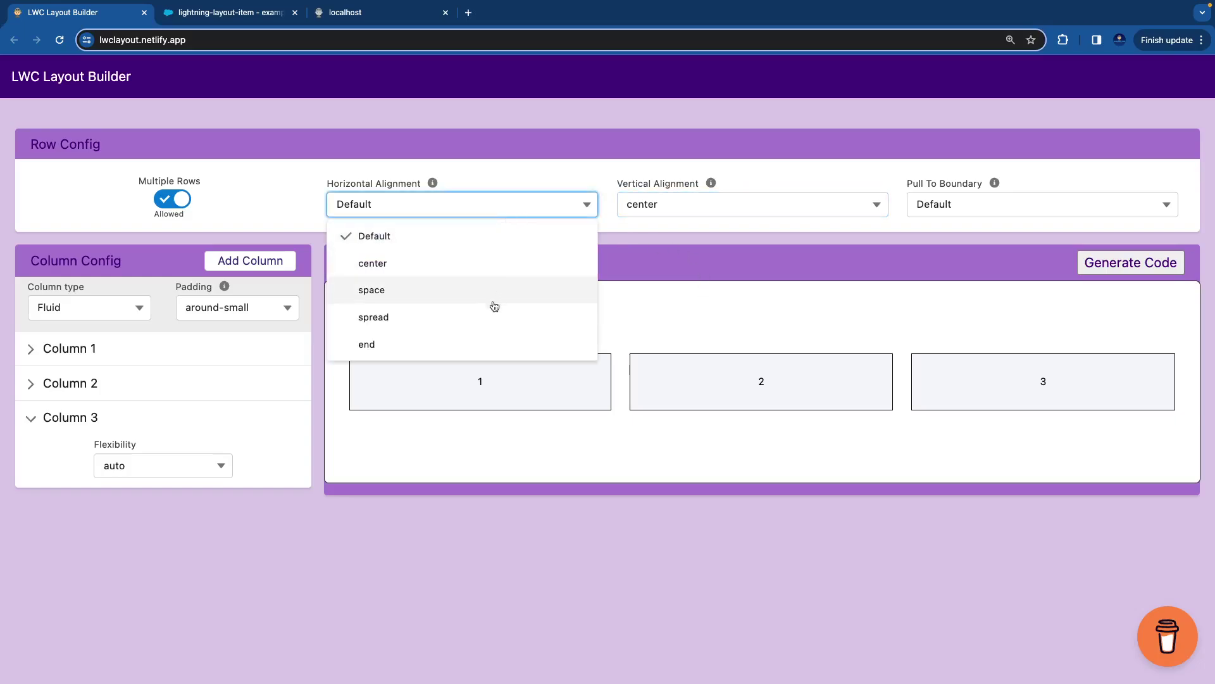
left_click(980, 205)
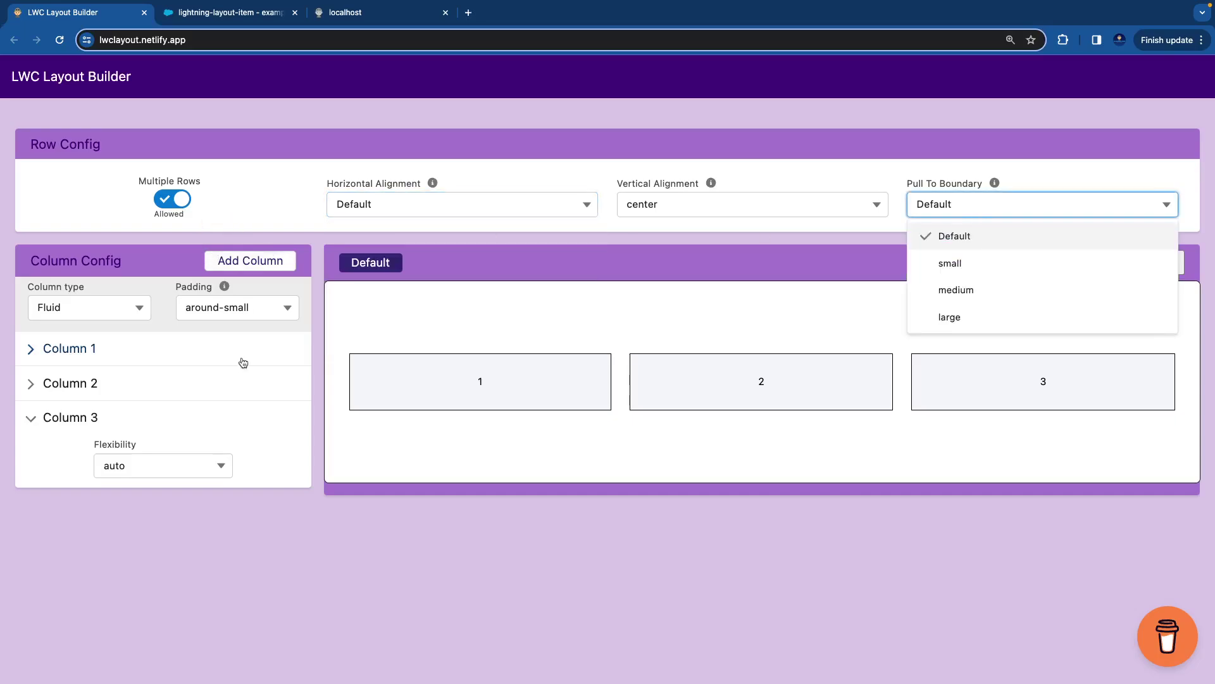
left_click(323, 345)
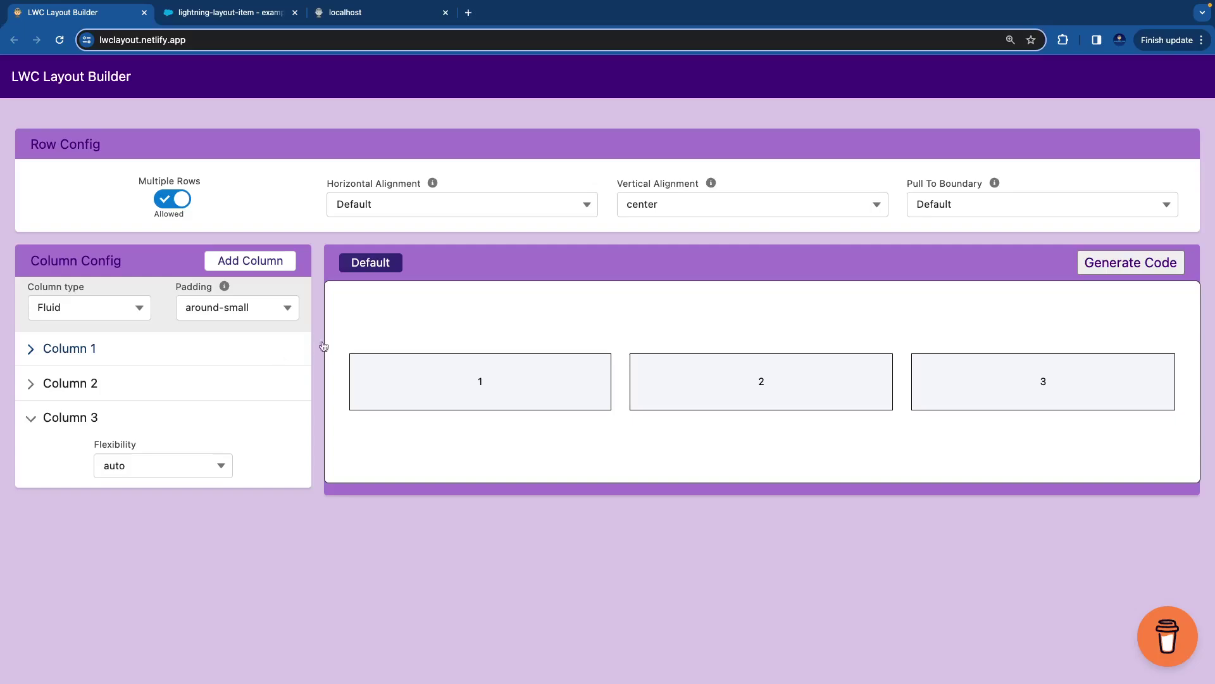
left_click(105, 308)
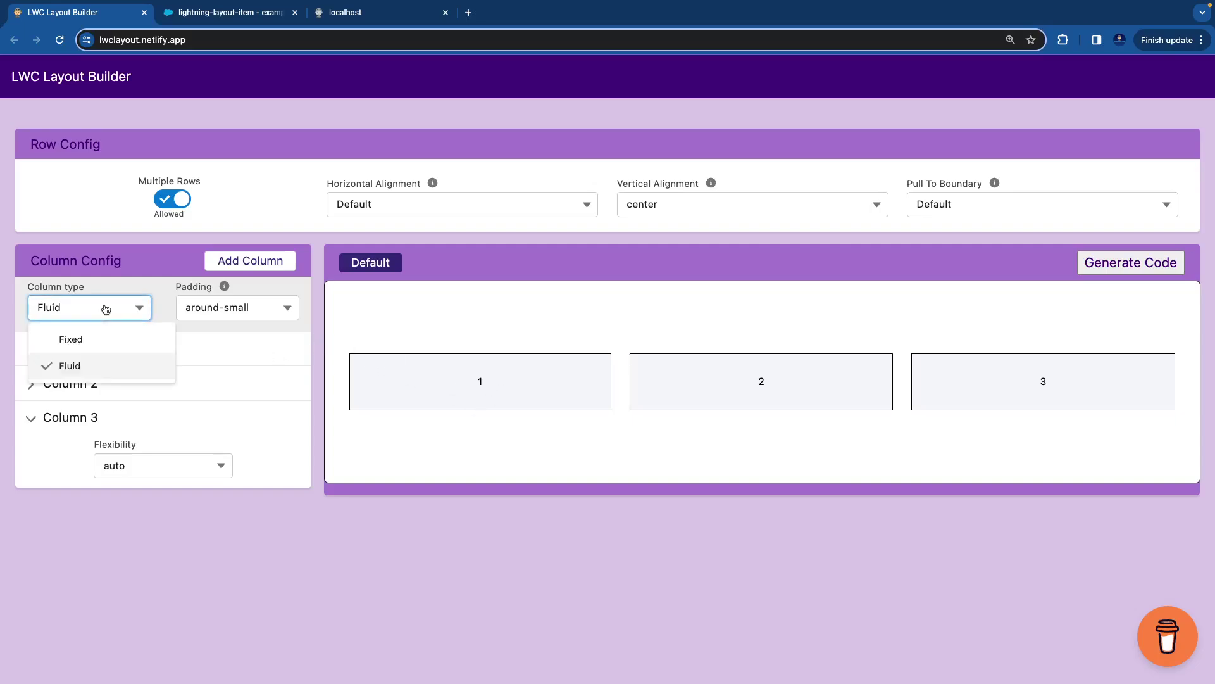
- Return the columns to fixed width and try horizontal alignments, settling on space
left_click(95, 337)
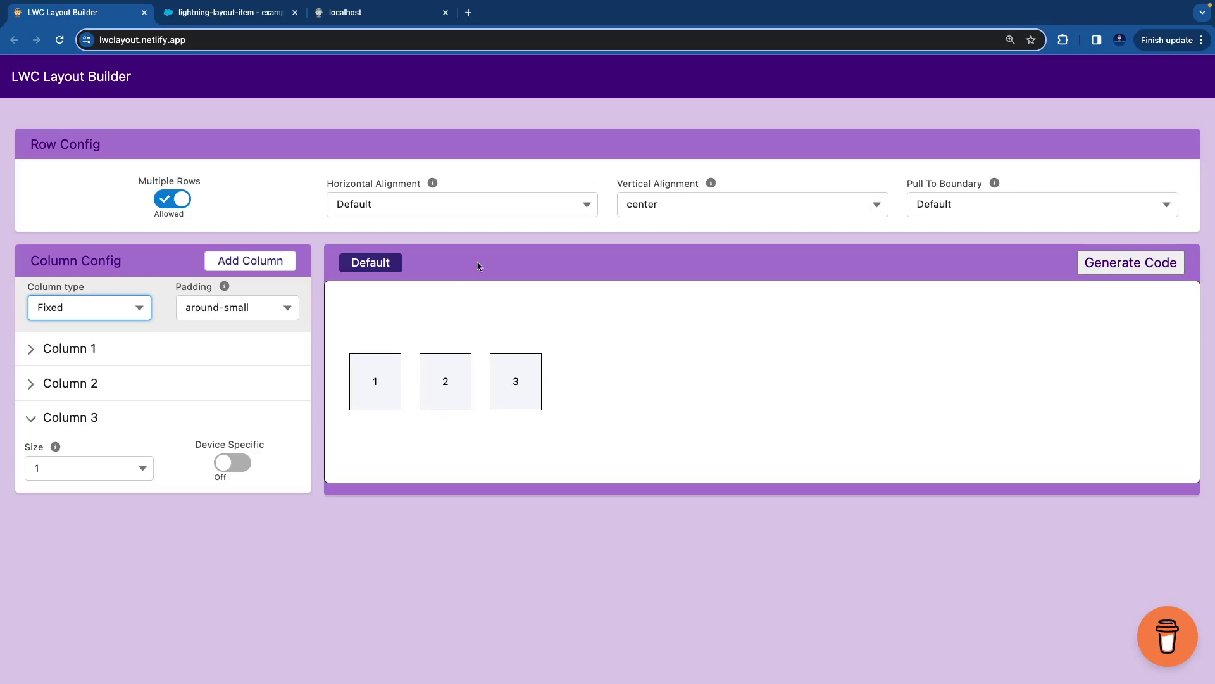
left_click(479, 214)
left_click(457, 268)
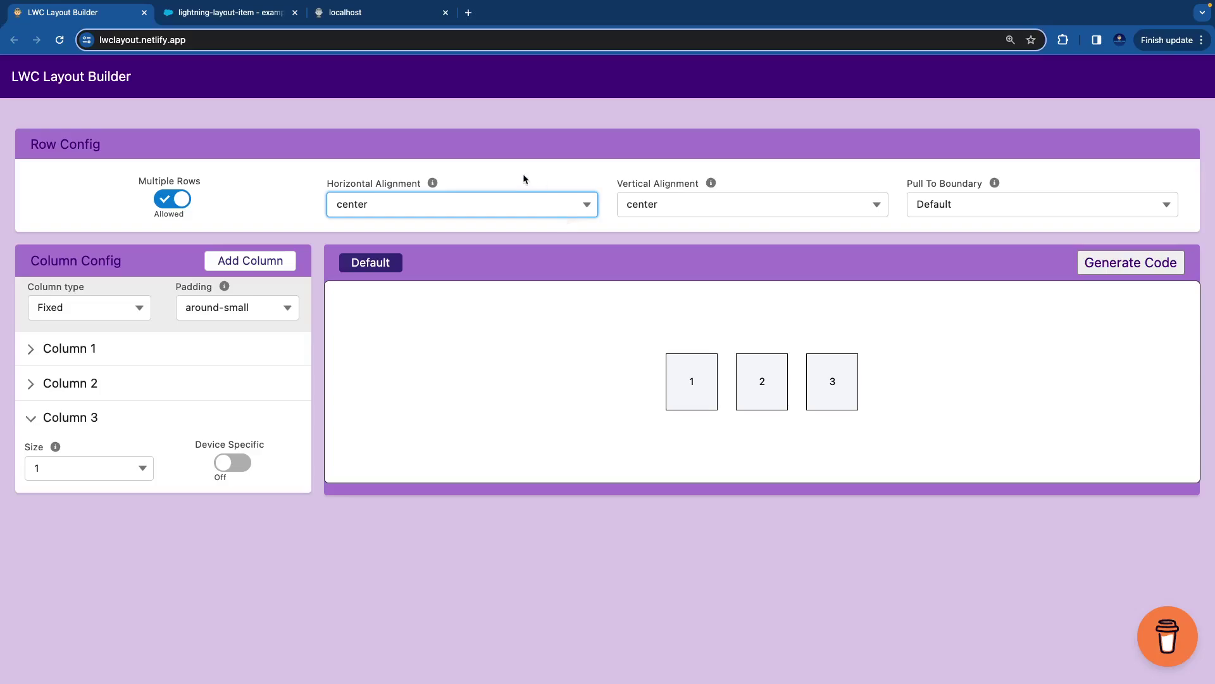
left_click(510, 208)
left_click(430, 345)
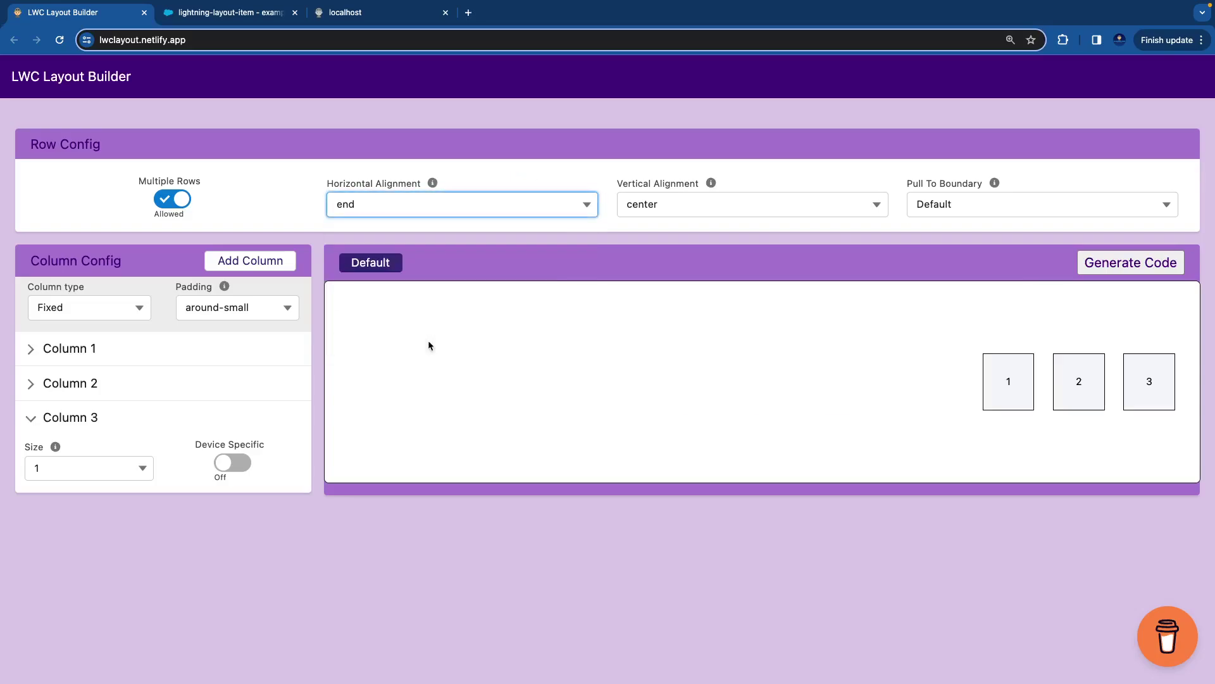
left_click(447, 212)
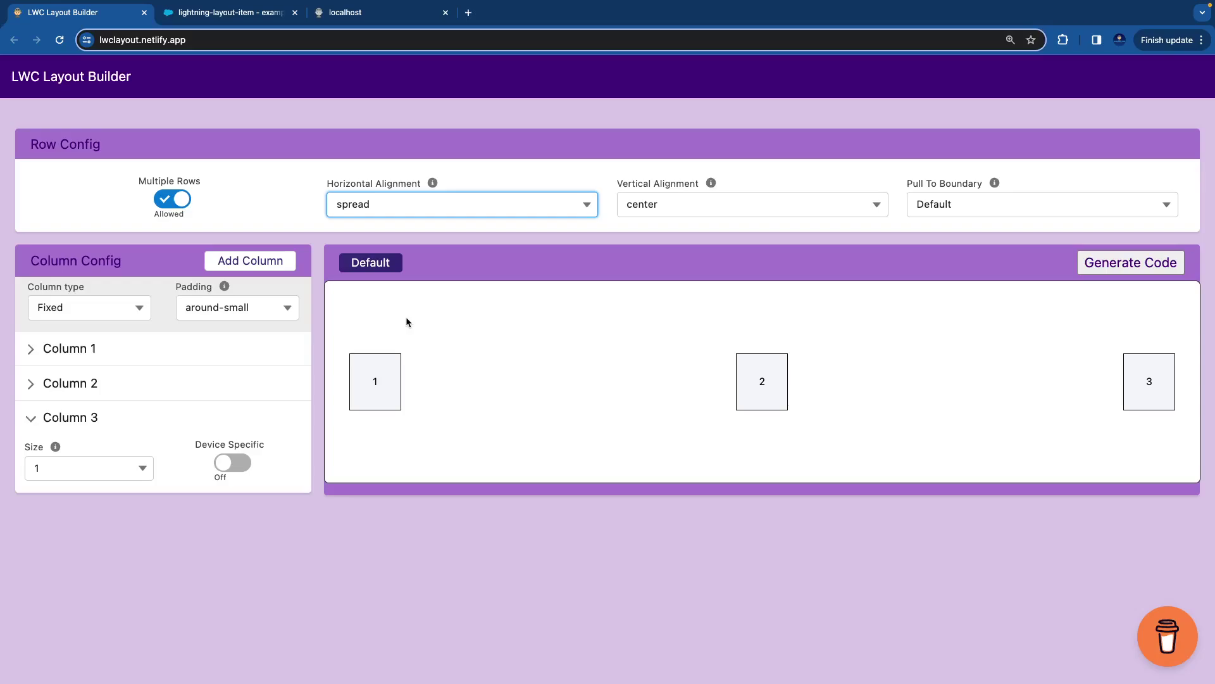
left_click(415, 209)
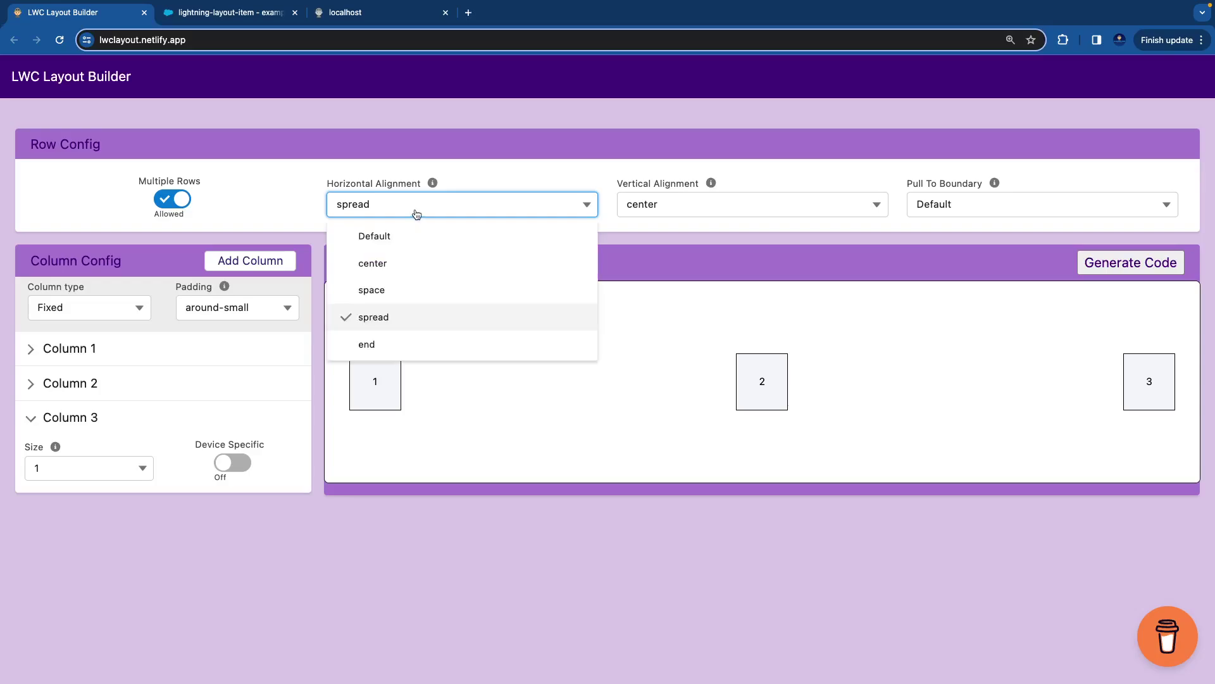
left_click(406, 296)
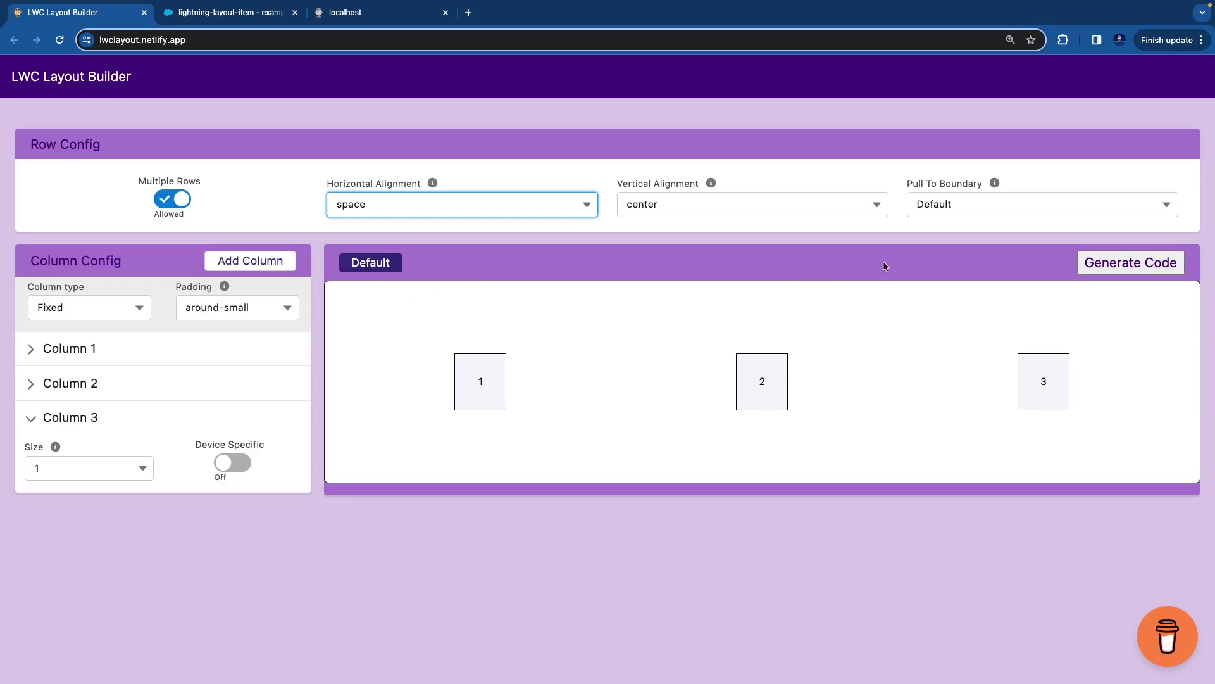
- Preview pull to boundary at medium, then restore it to Default
left_click(1073, 220)
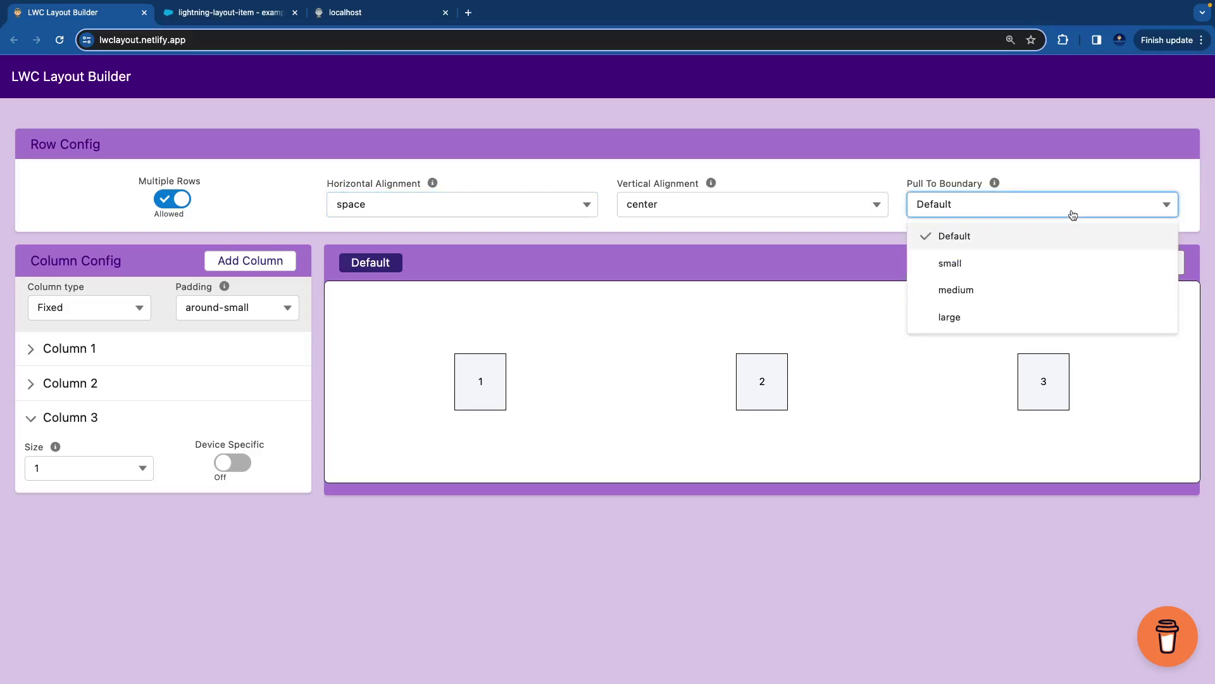
left_click(1011, 294)
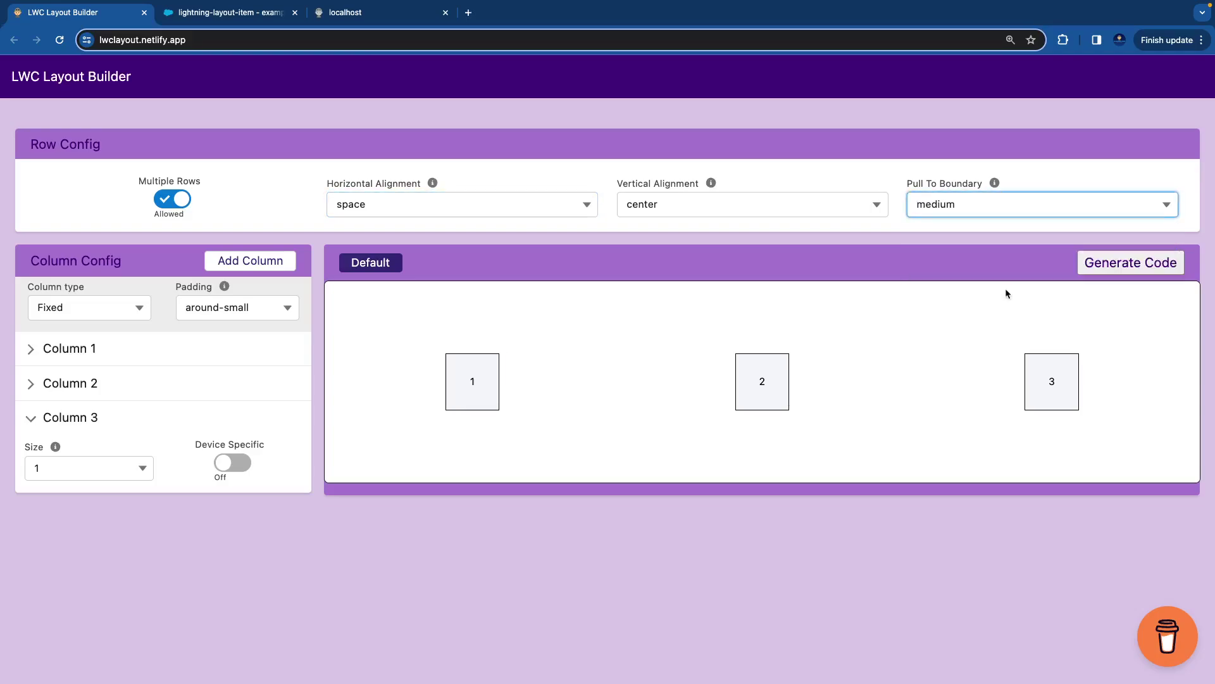
left_click(993, 209)
left_click(983, 242)
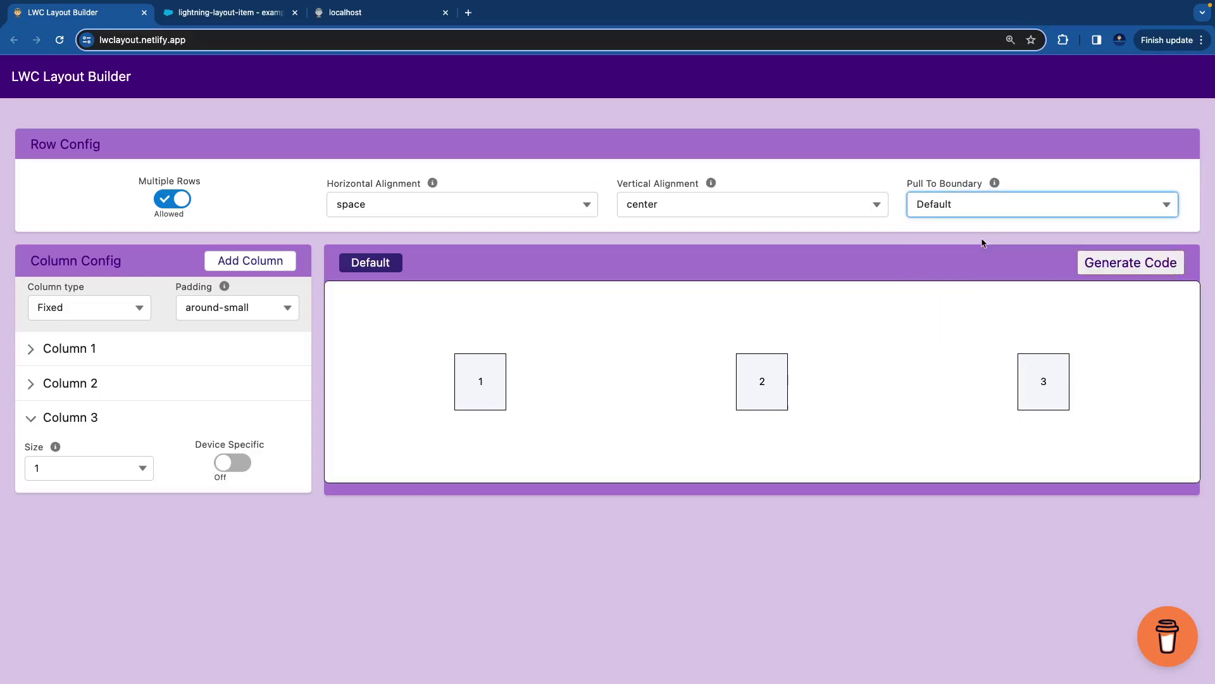
- Set Columns 1, 2 and 3 each to size 4
left_click(33, 348)
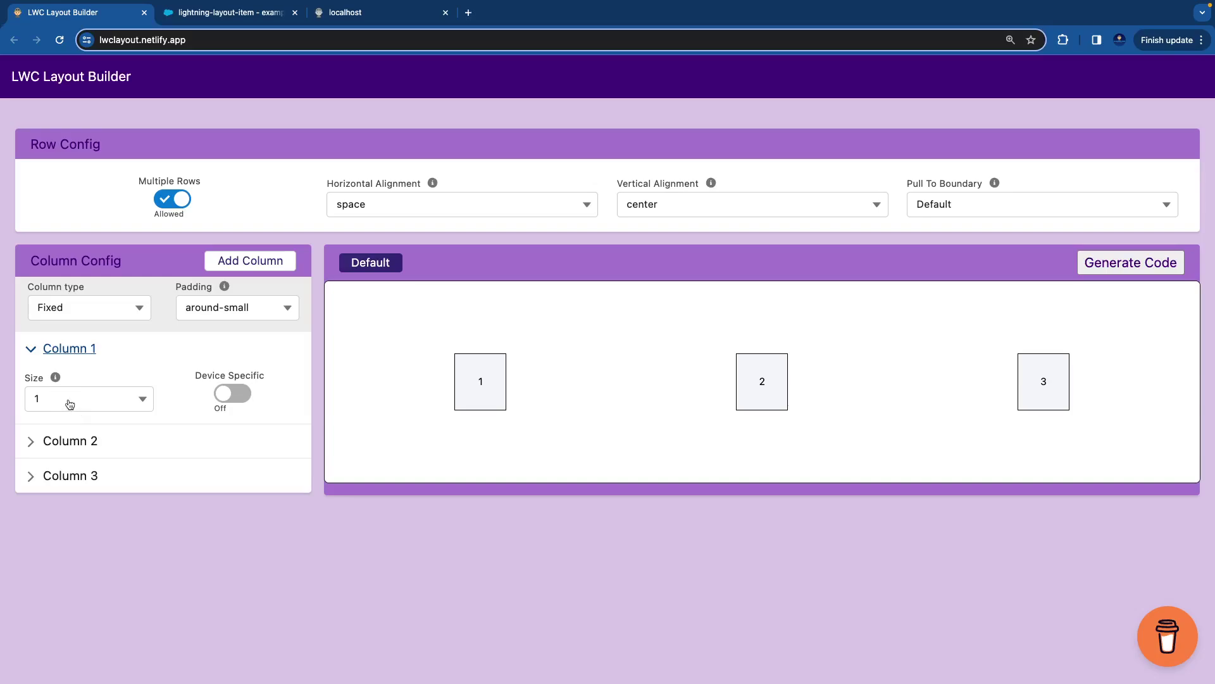
left_click(69, 404)
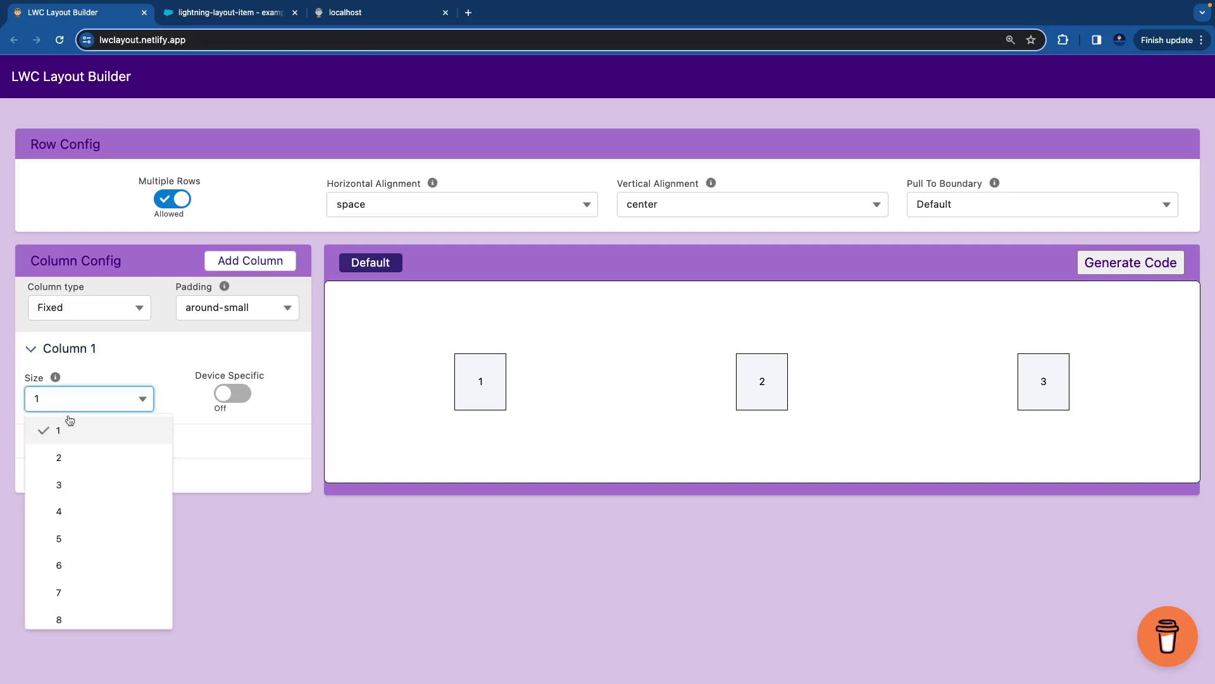
left_click(68, 514)
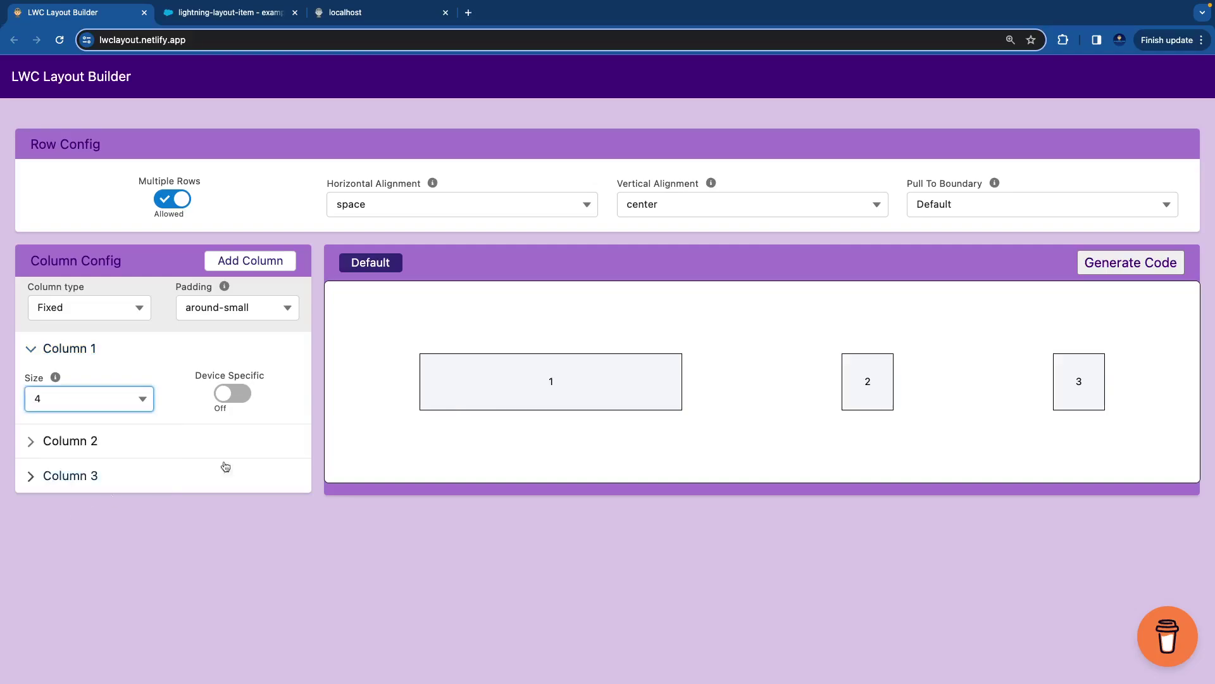
left_click(76, 449)
left_click(91, 443)
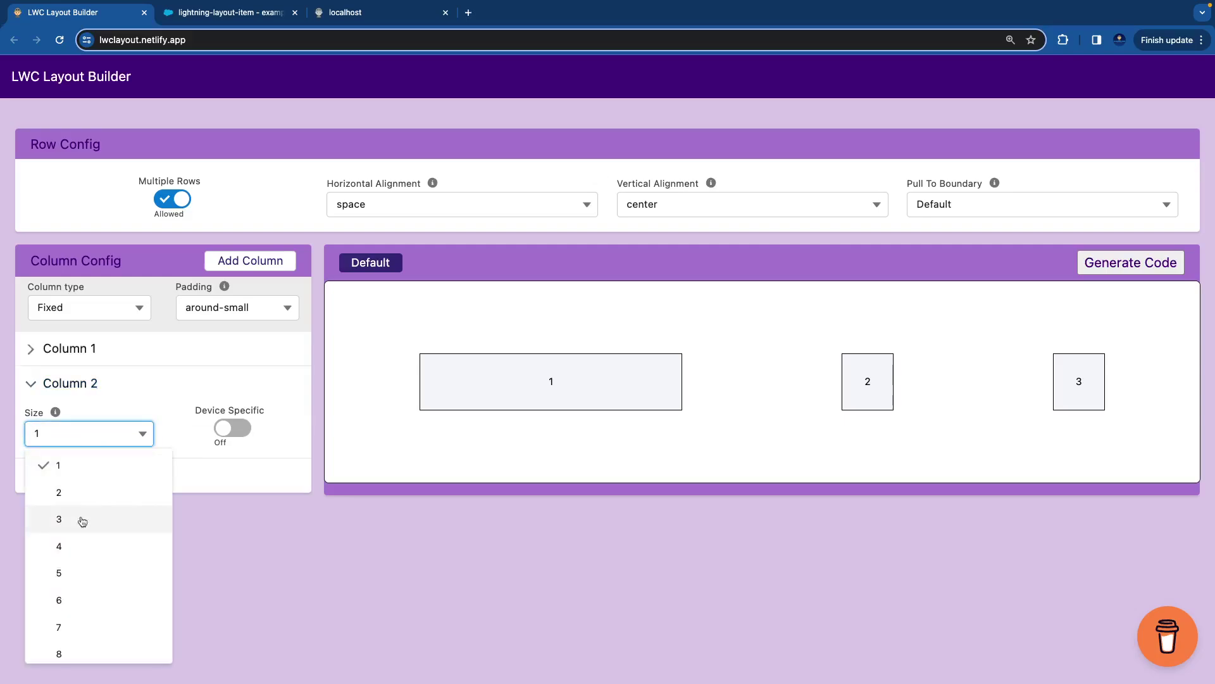
left_click(72, 544)
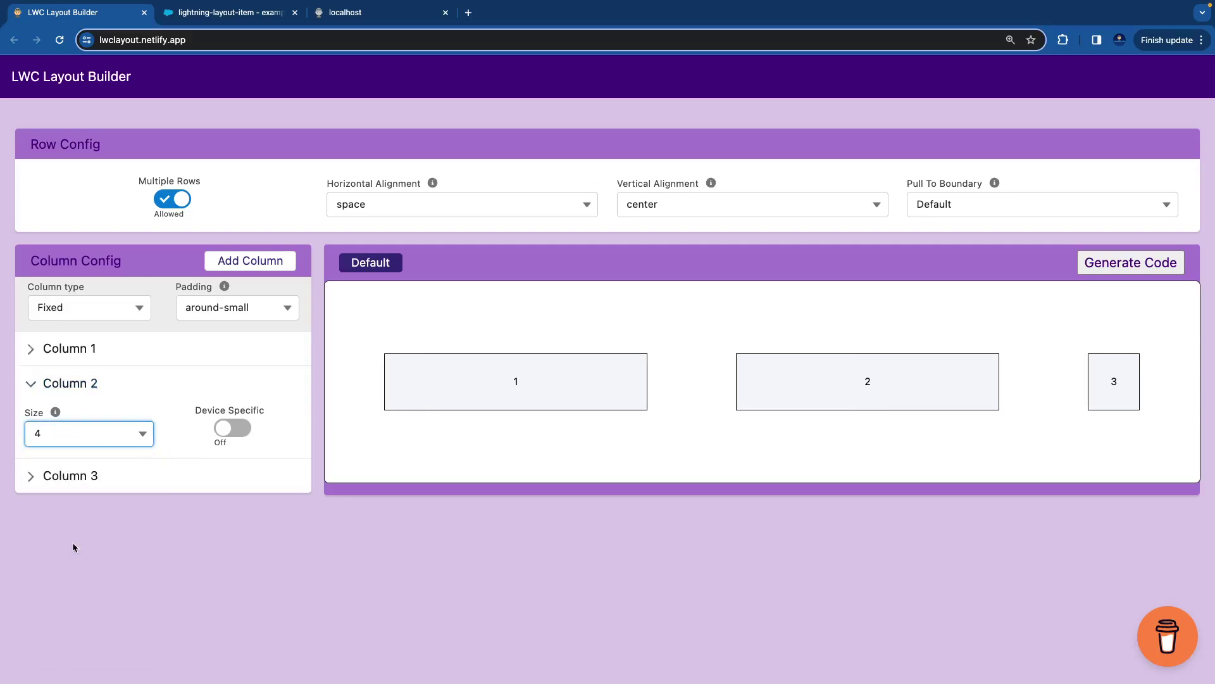
left_click(89, 476)
left_click(90, 471)
left_click(68, 588)
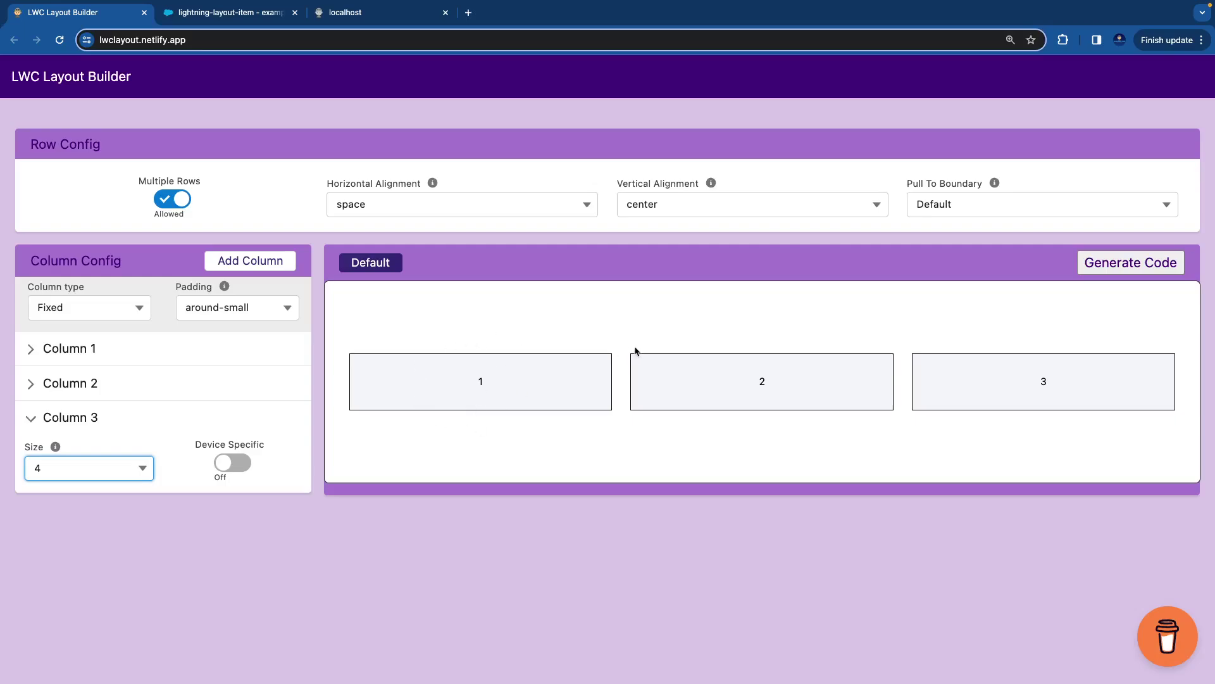
- Reset both horizontal and vertical alignment to Default
left_click(540, 209)
left_click(489, 244)
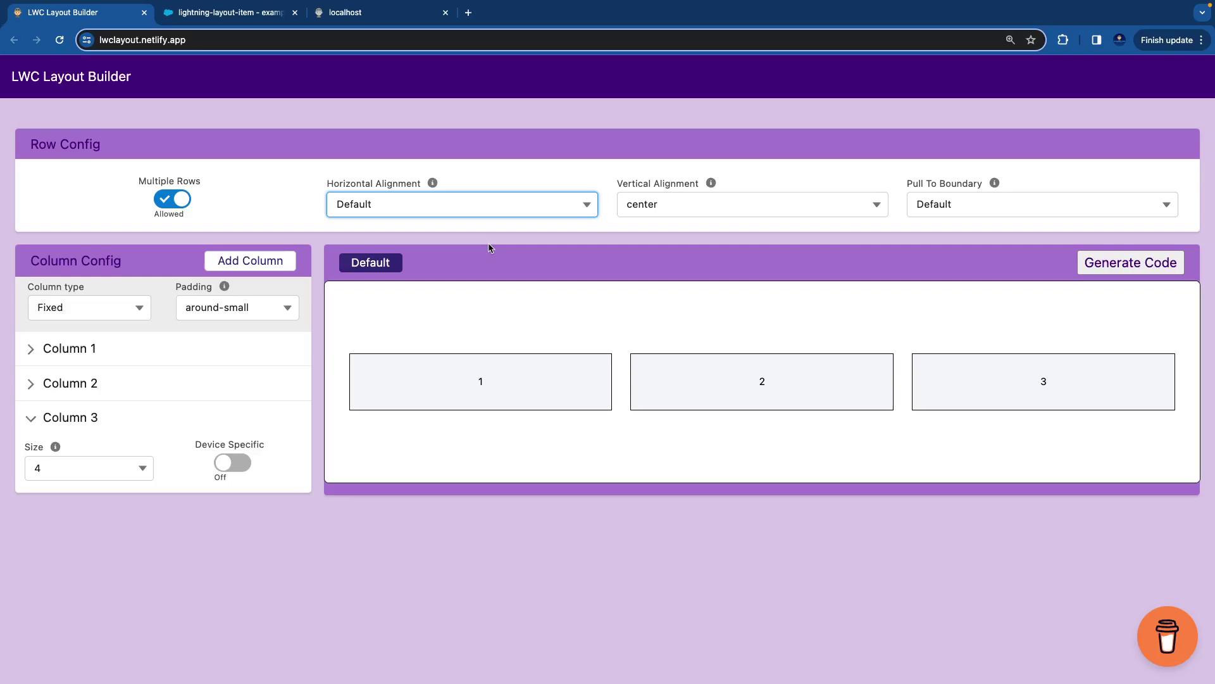
left_click(668, 209)
left_click(667, 237)
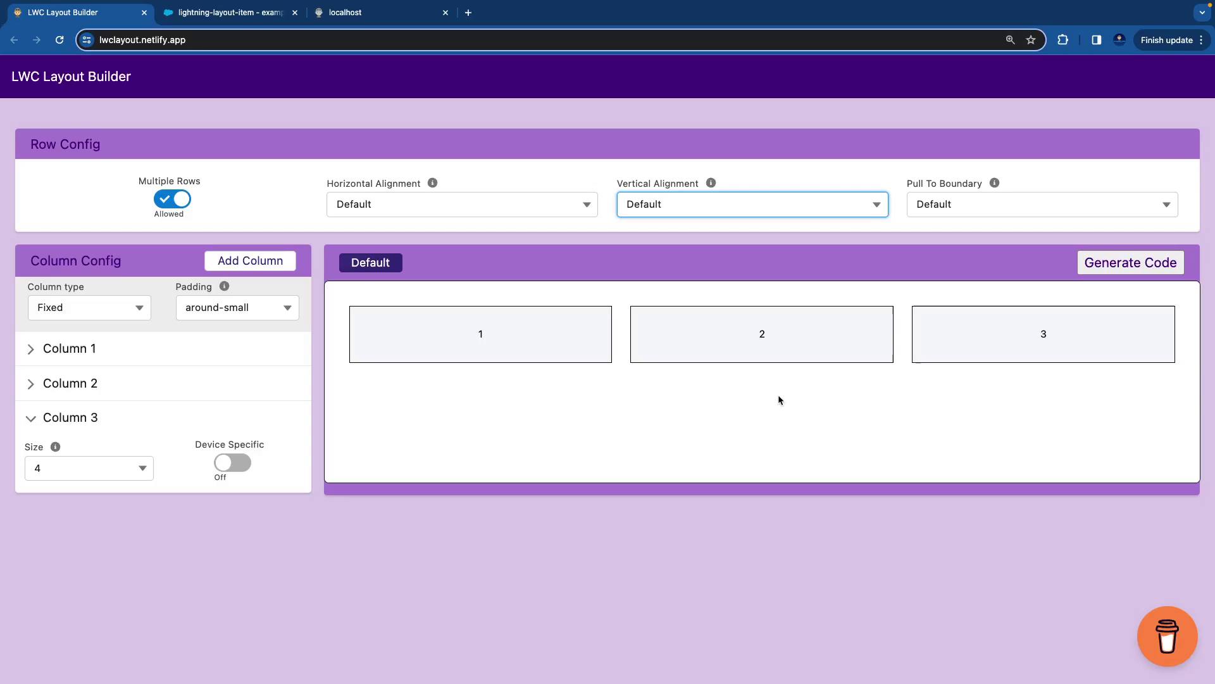
- Generate the lightning-layout code and select all of it in the Your Code dialog
left_click(1133, 265)
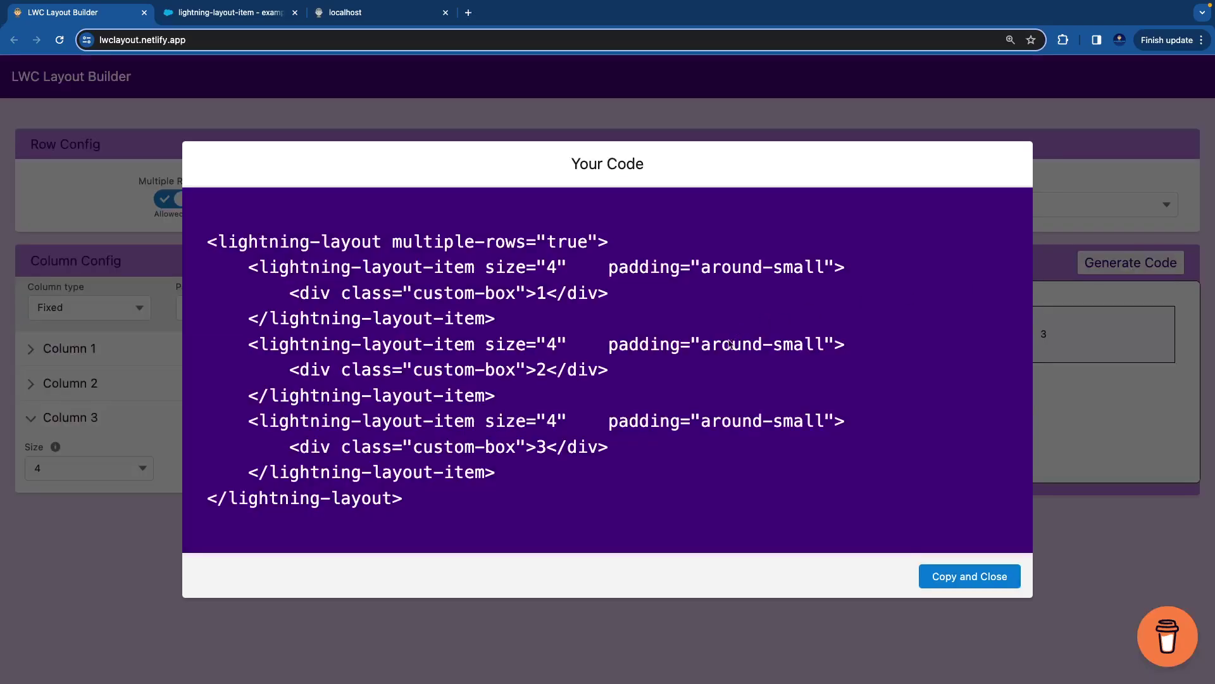
left_click_drag(429, 504, 203, 244)
key("ctrl+c")
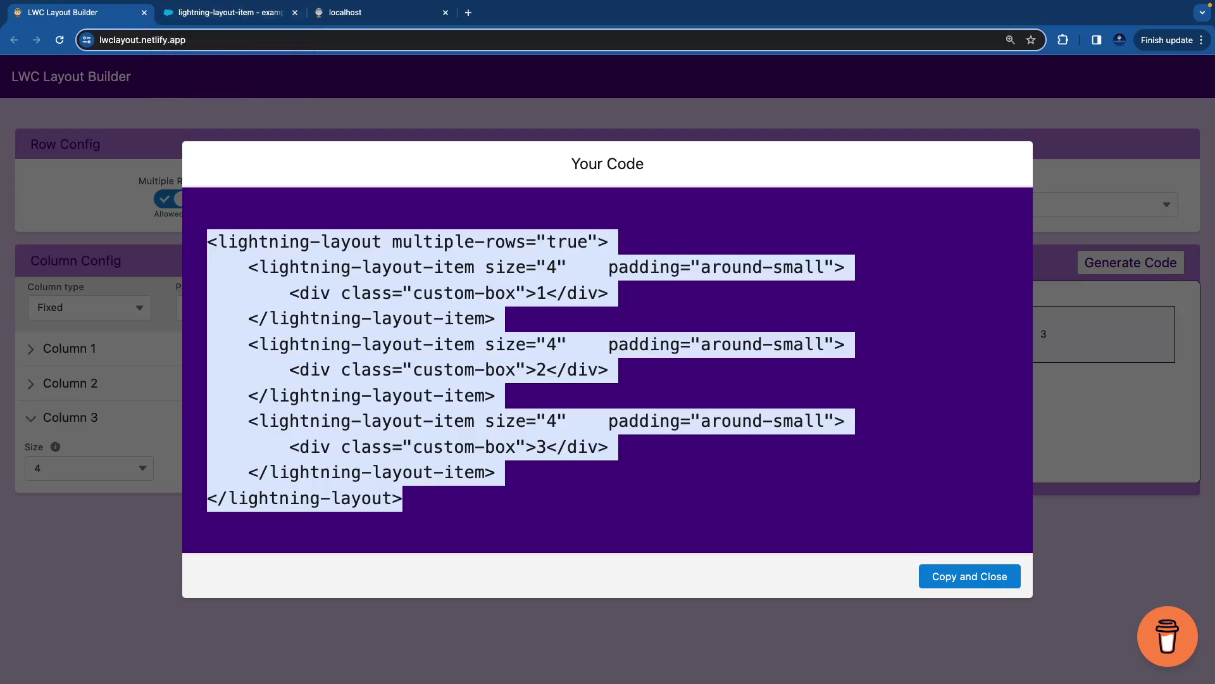
- Paste the layout code into line 4 of default.html below the Sign Up form heading
key("ctrl+Tab")
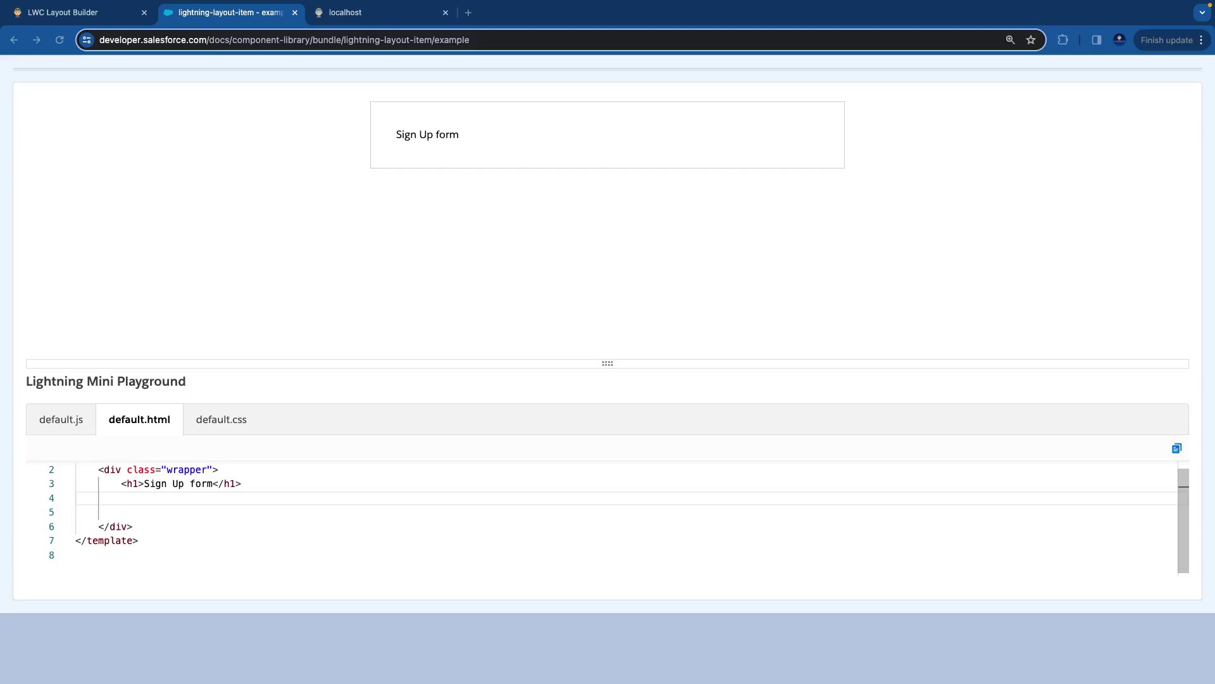
left_click(369, 502)
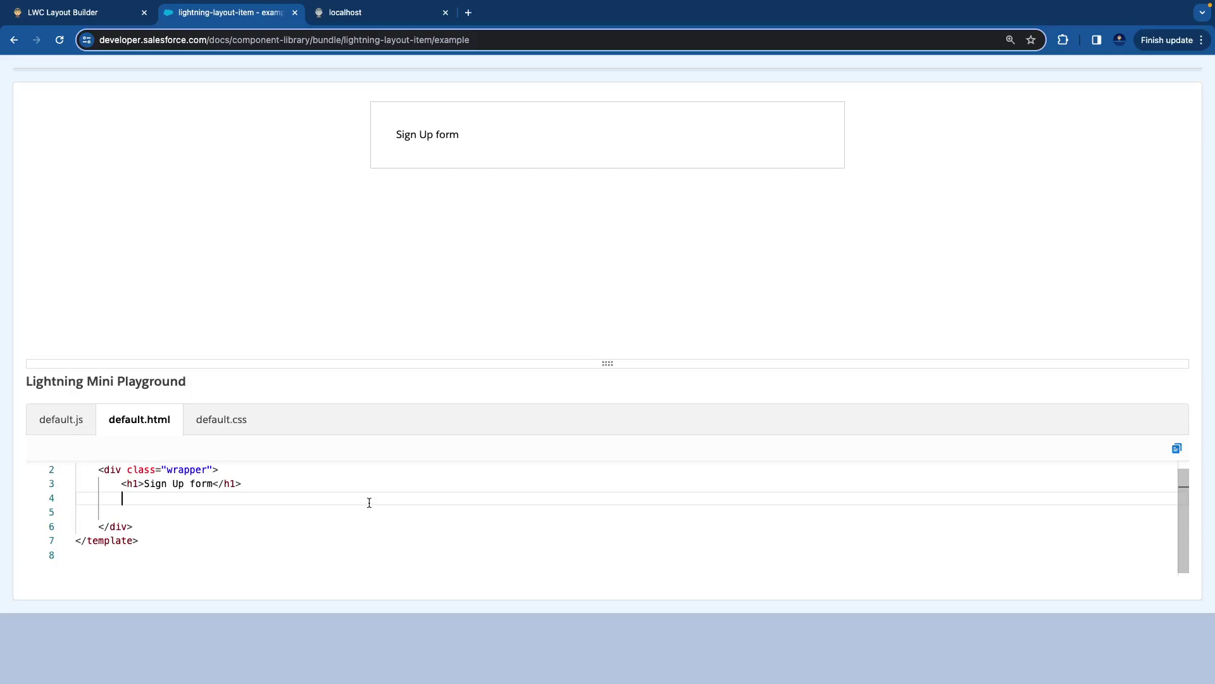
key("ctrl+v")
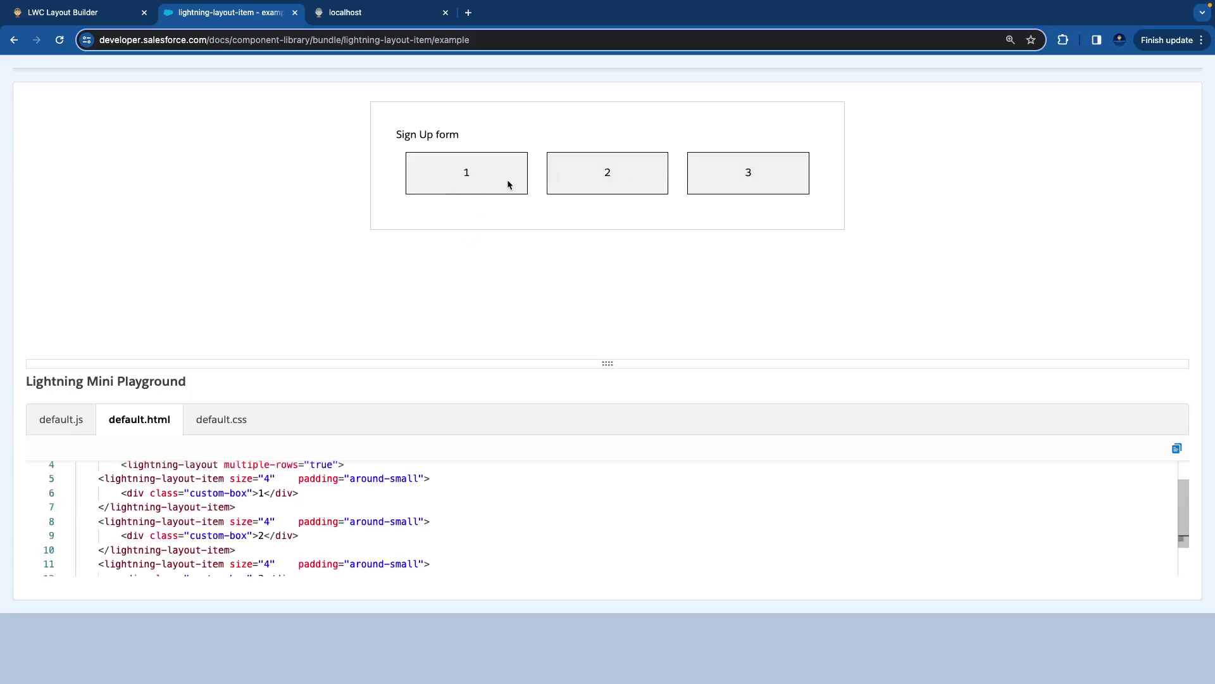
- Check default.css, return to default.html, then go back to the LWC Layout Builder
left_click(229, 423)
key("ctrl+a")
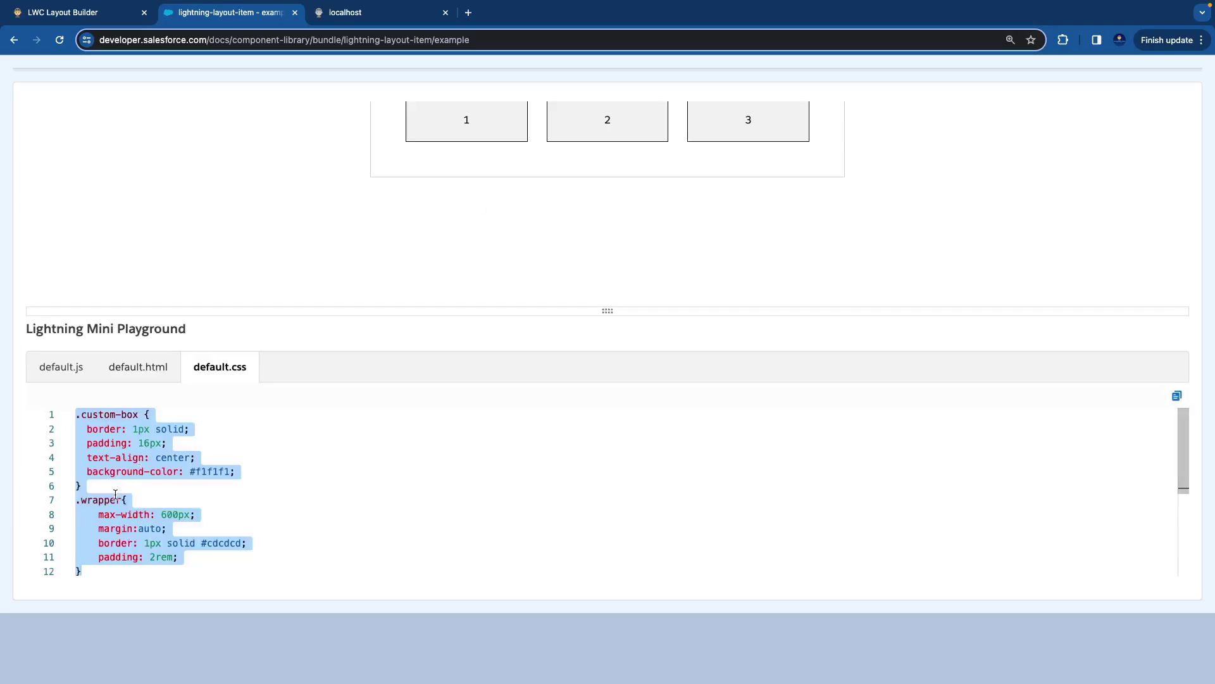
left_click(143, 373)
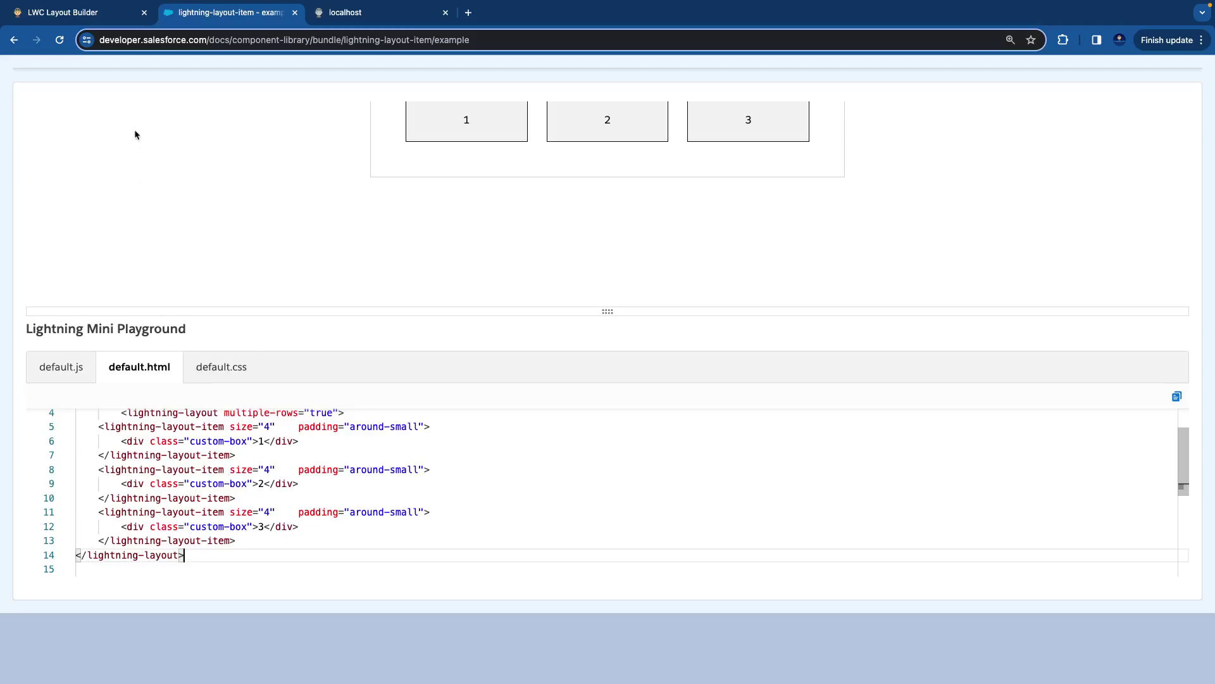
left_click(105, 15)
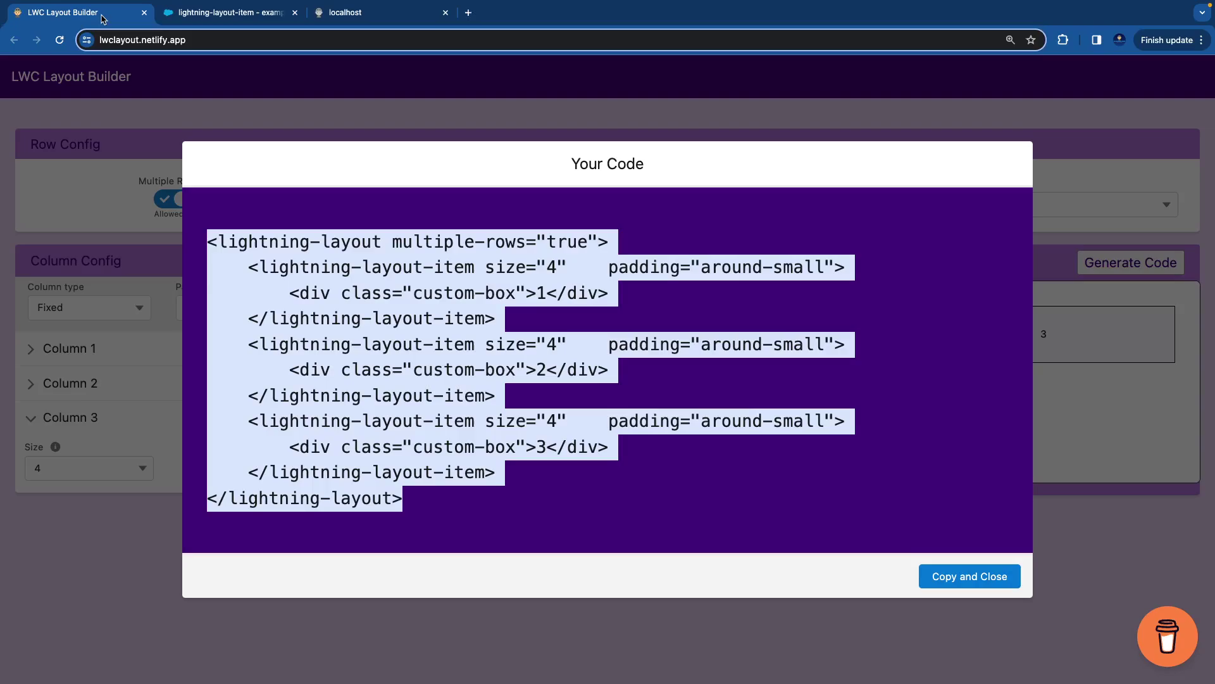
- Copy the generated code and close the Your Code dialog
left_click(979, 578)
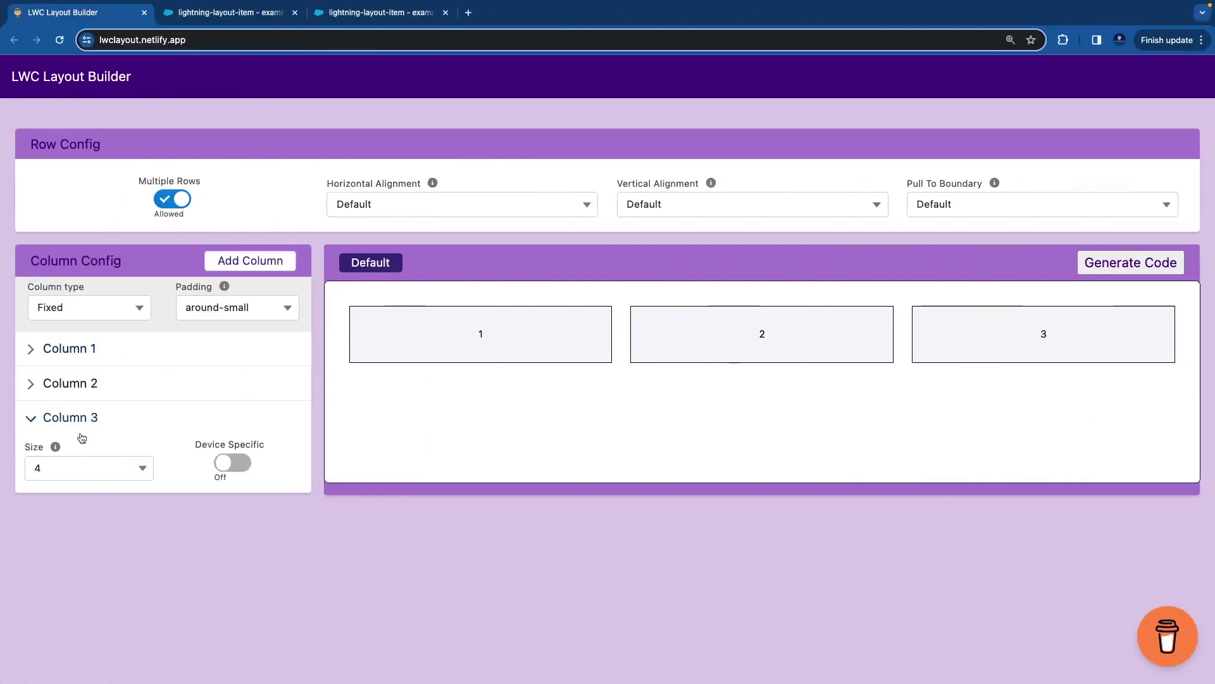
- Turn on device-specific sizes for Column 1: small 12, medium 6, large 4
left_click(91, 350)
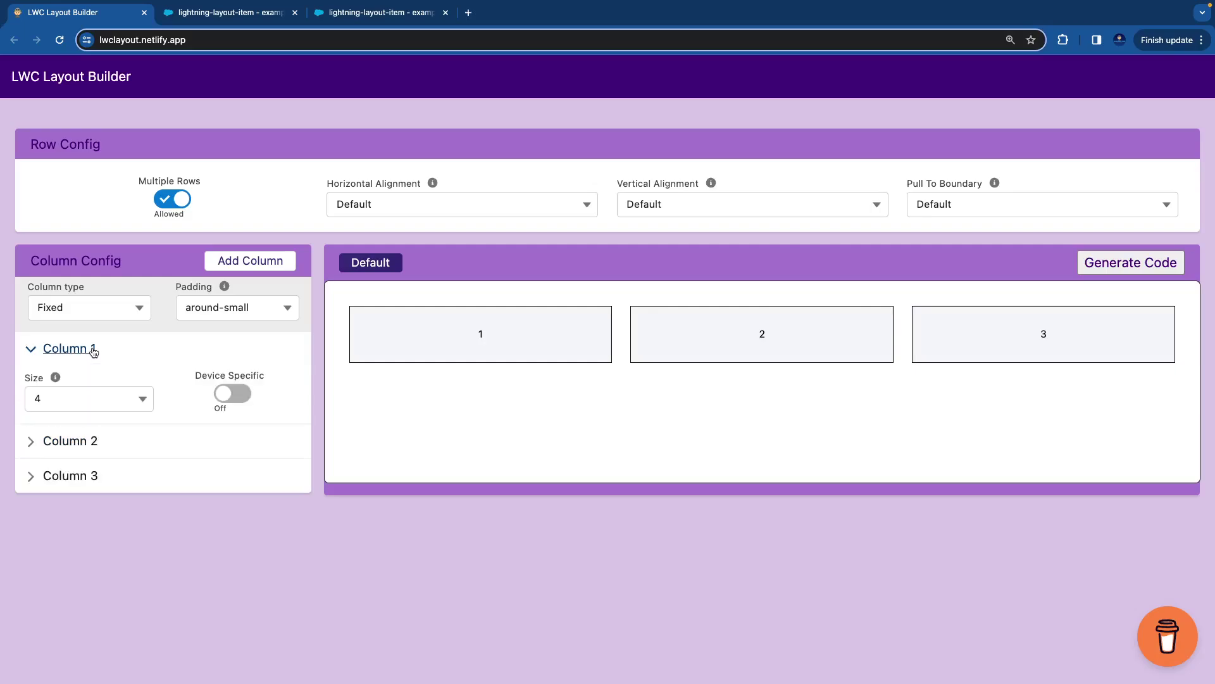
left_click(228, 396)
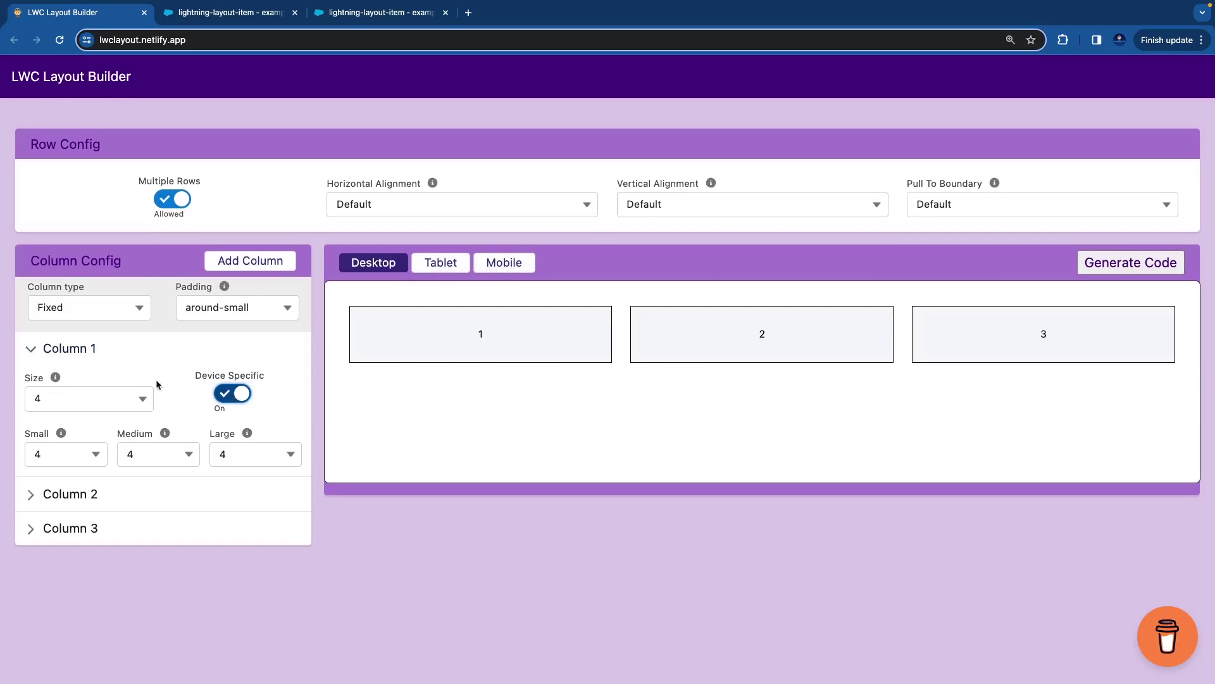
left_click(126, 400)
scroll(100, 530, "down", 3)
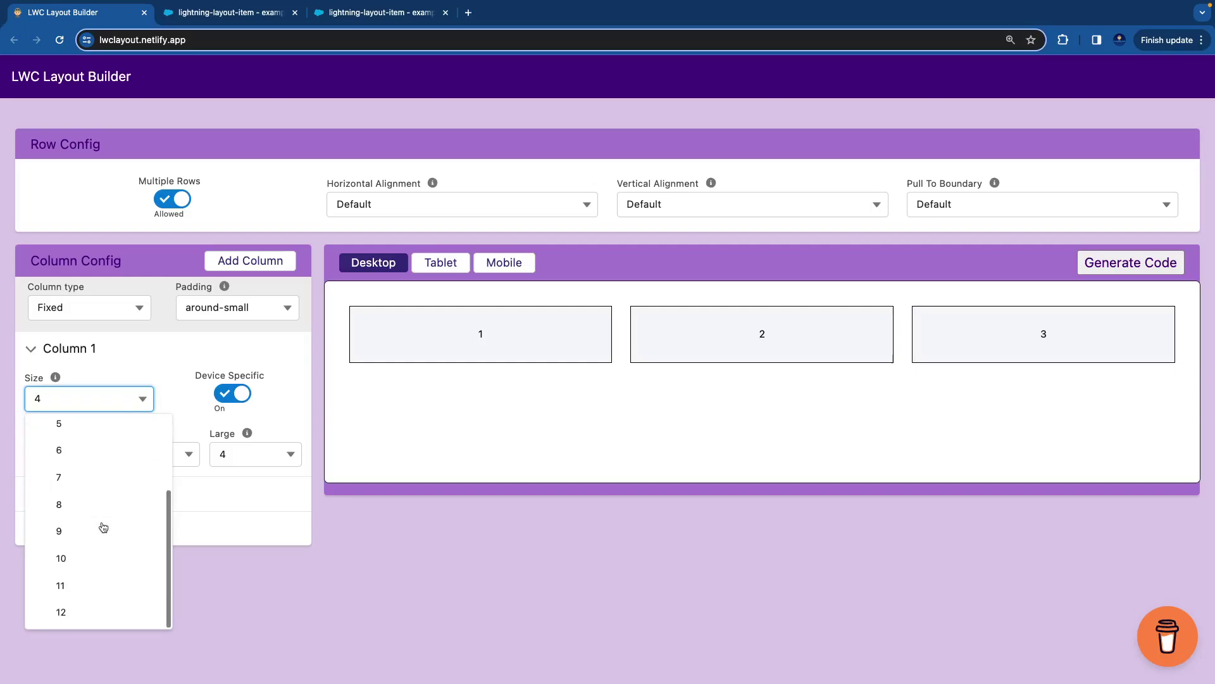
left_click(74, 614)
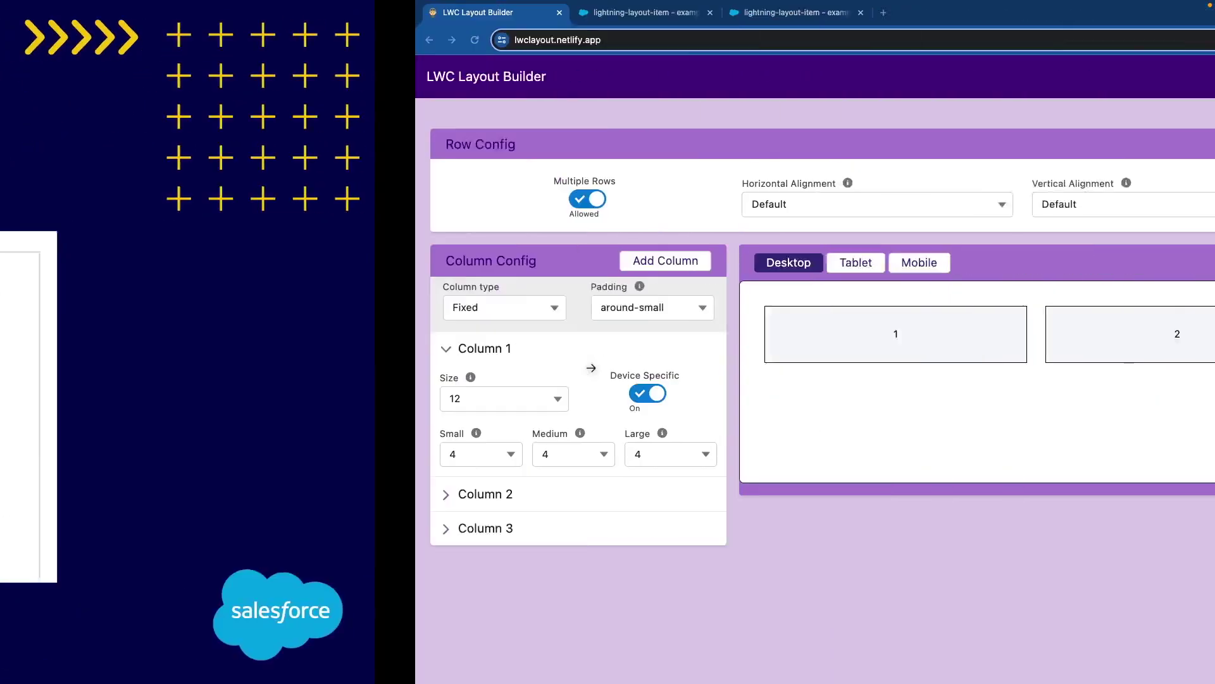
left_click(596, 454)
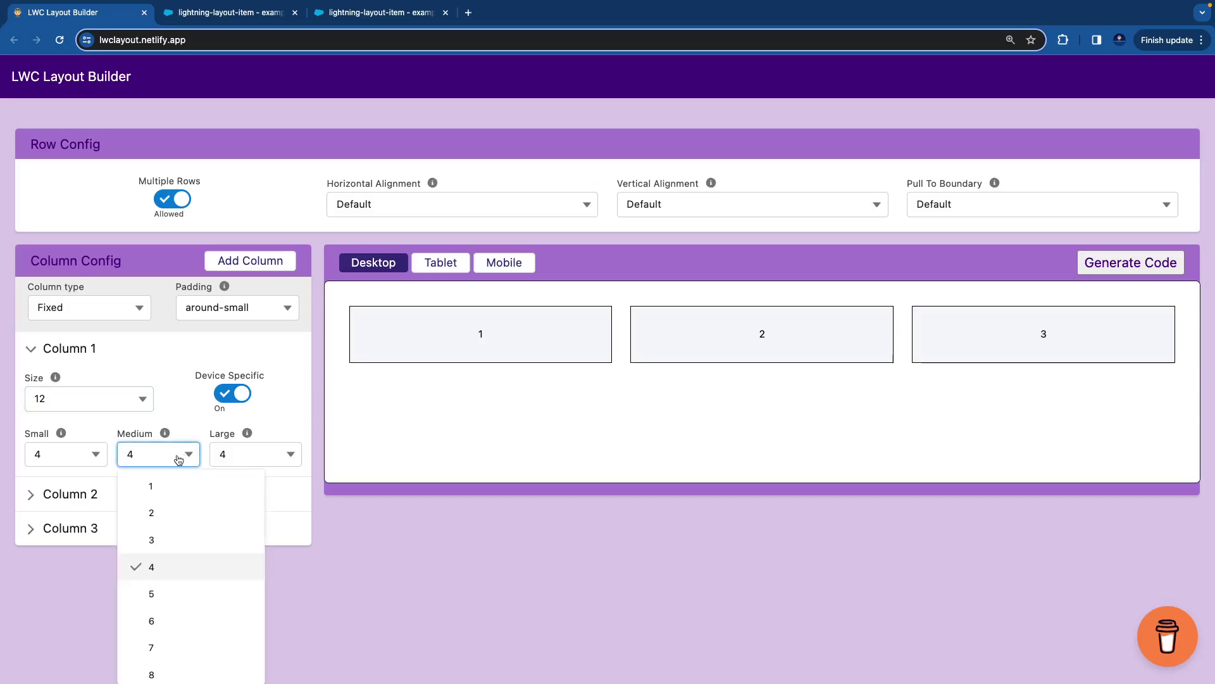
left_click(153, 620)
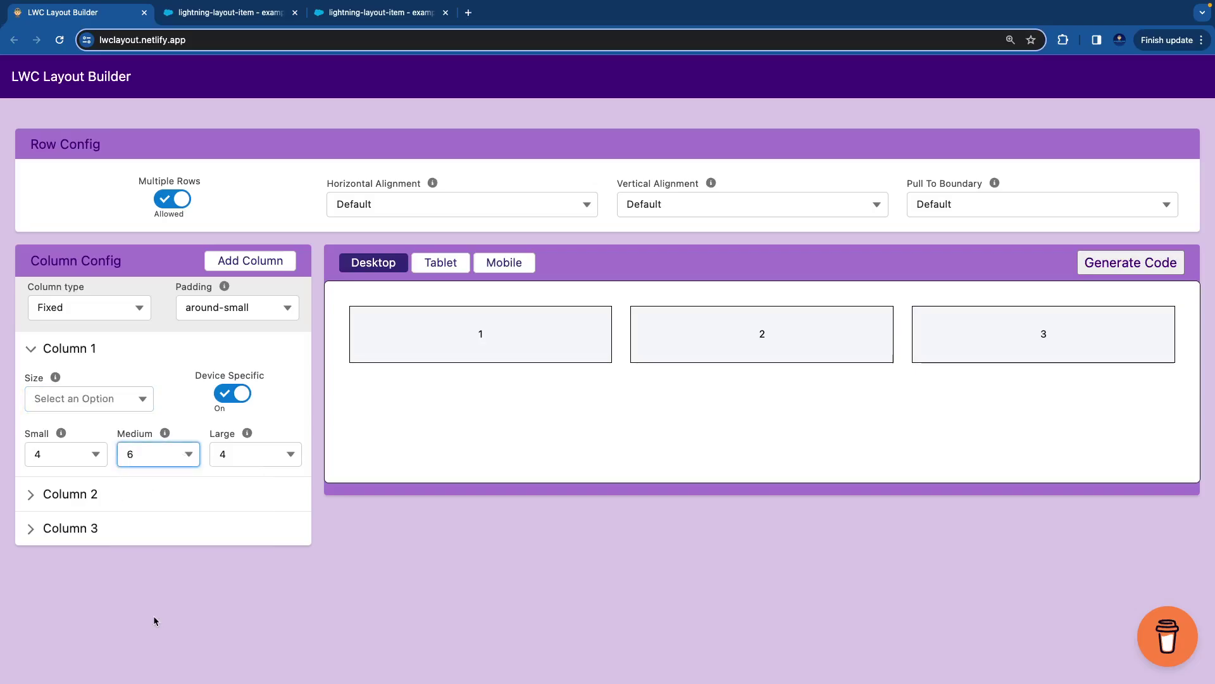
left_click(90, 464)
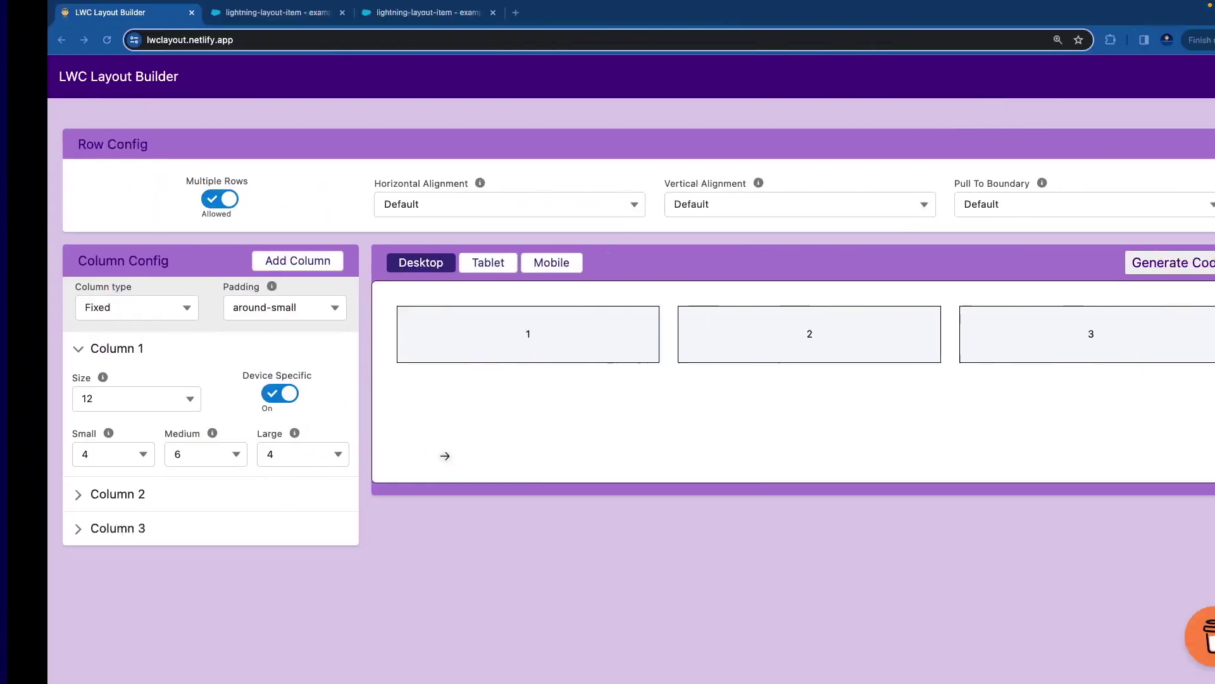
left_click(103, 461)
scroll(90, 576, "down", 2)
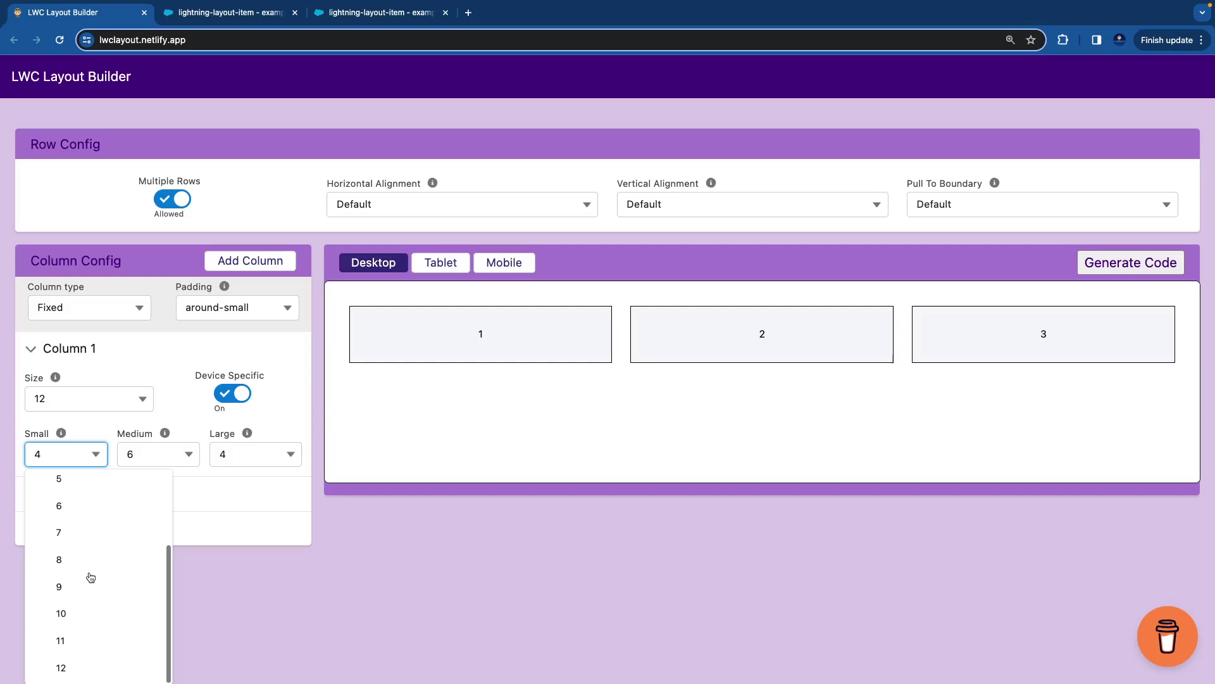
left_click(70, 665)
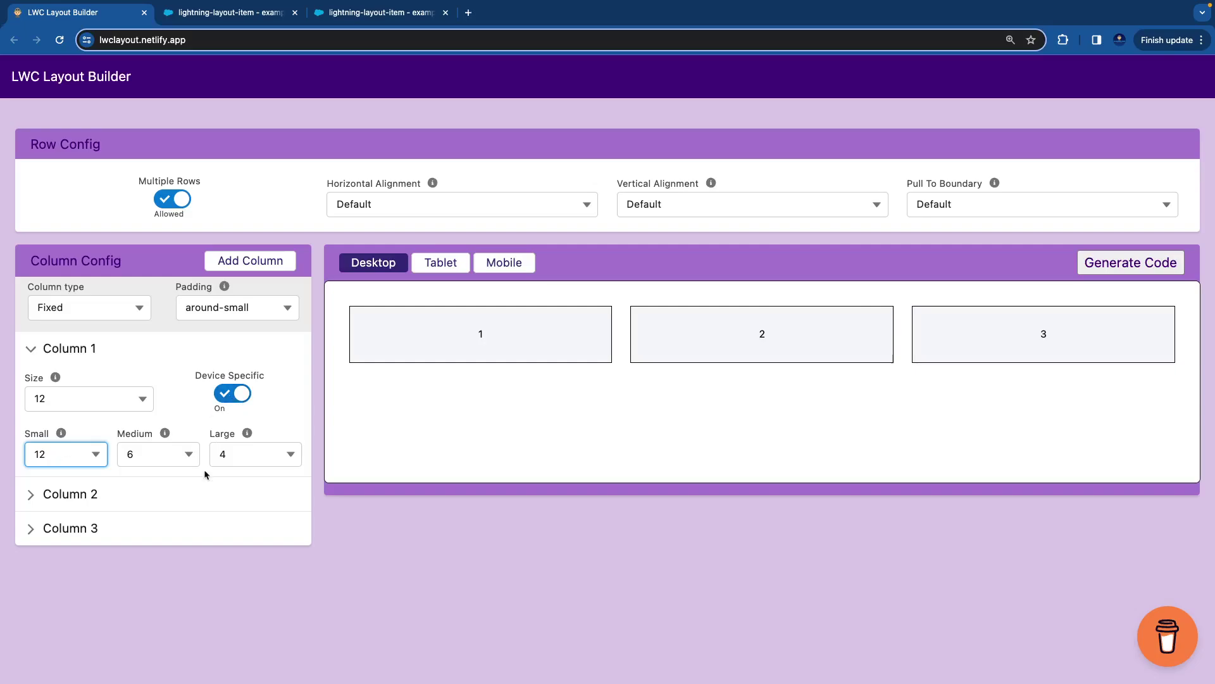
- Set Column 2 to size 12 with device-specific widths large 4 and medium 6
left_click(175, 499)
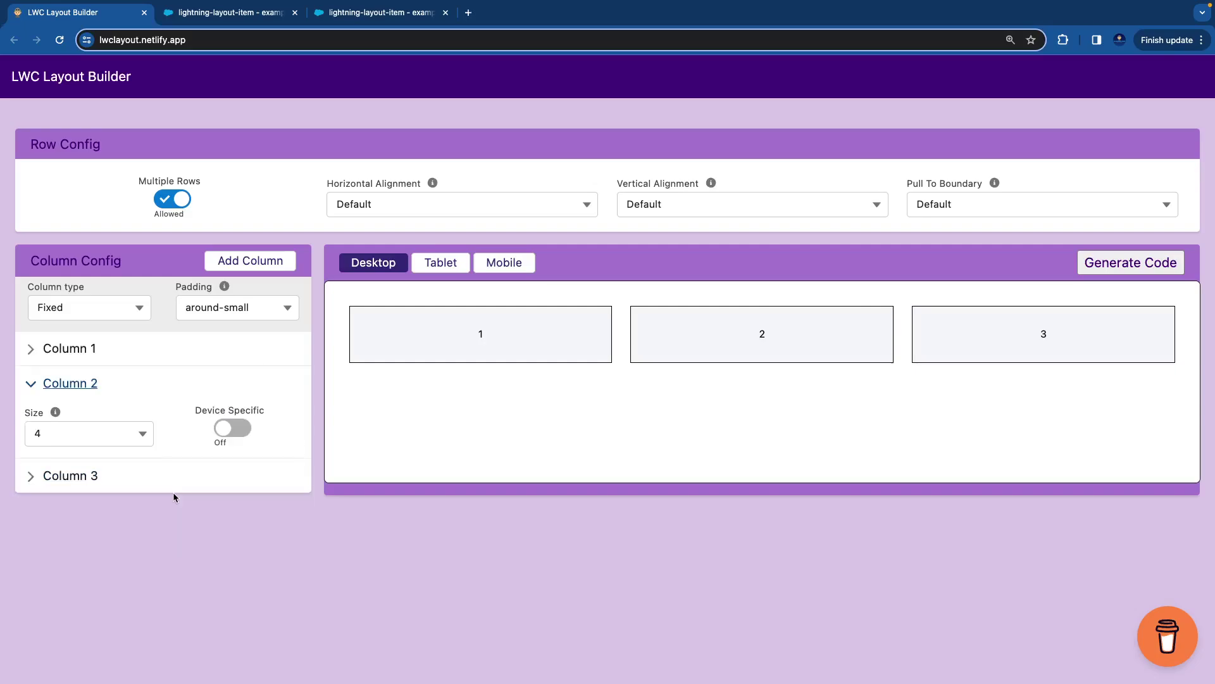
left_click(143, 435)
scroll(100, 549, "down", 3)
left_click(82, 644)
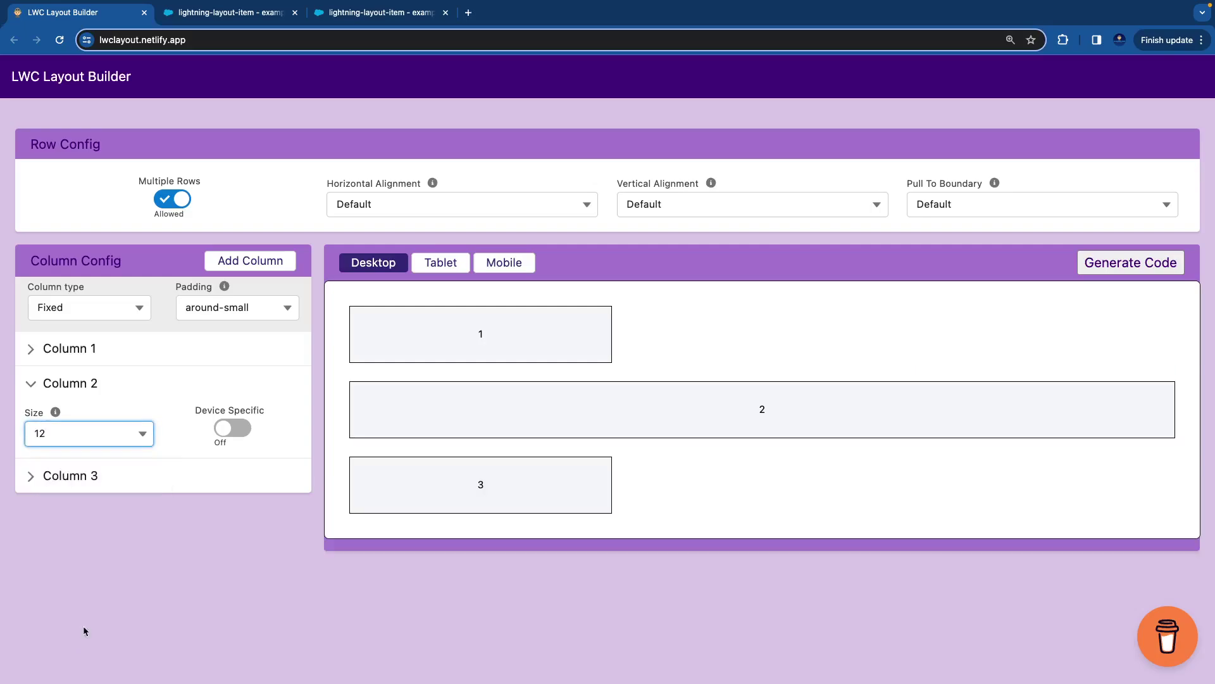
left_click(228, 436)
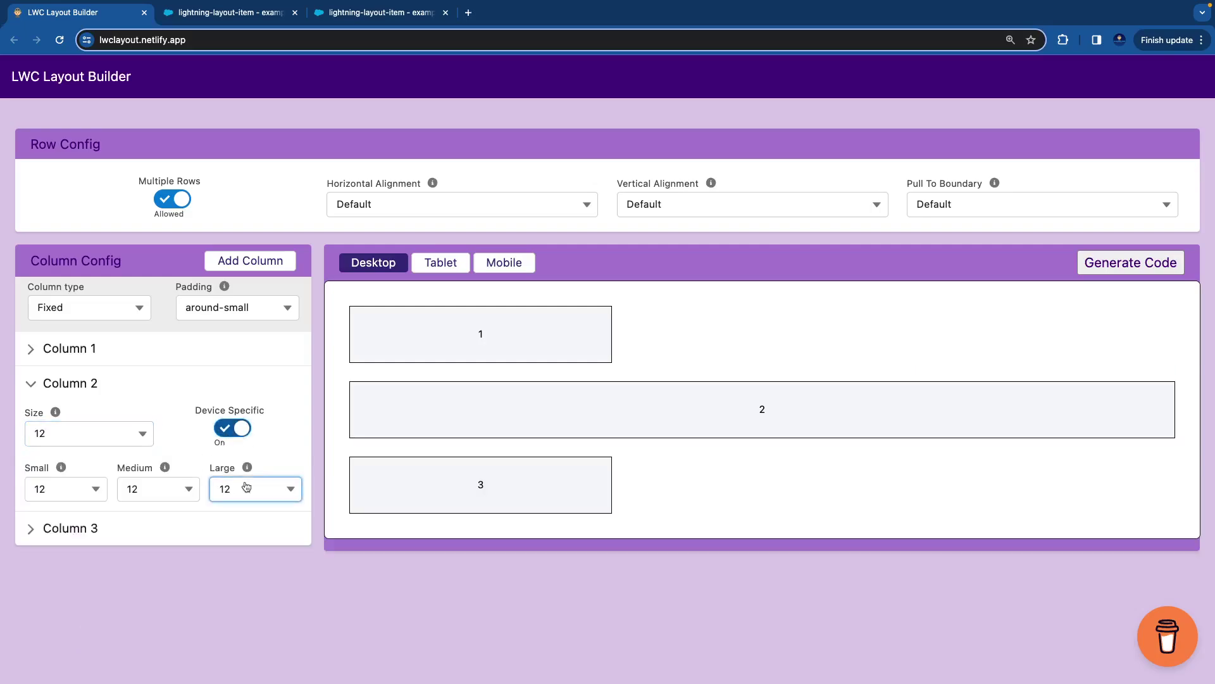
left_click(246, 486)
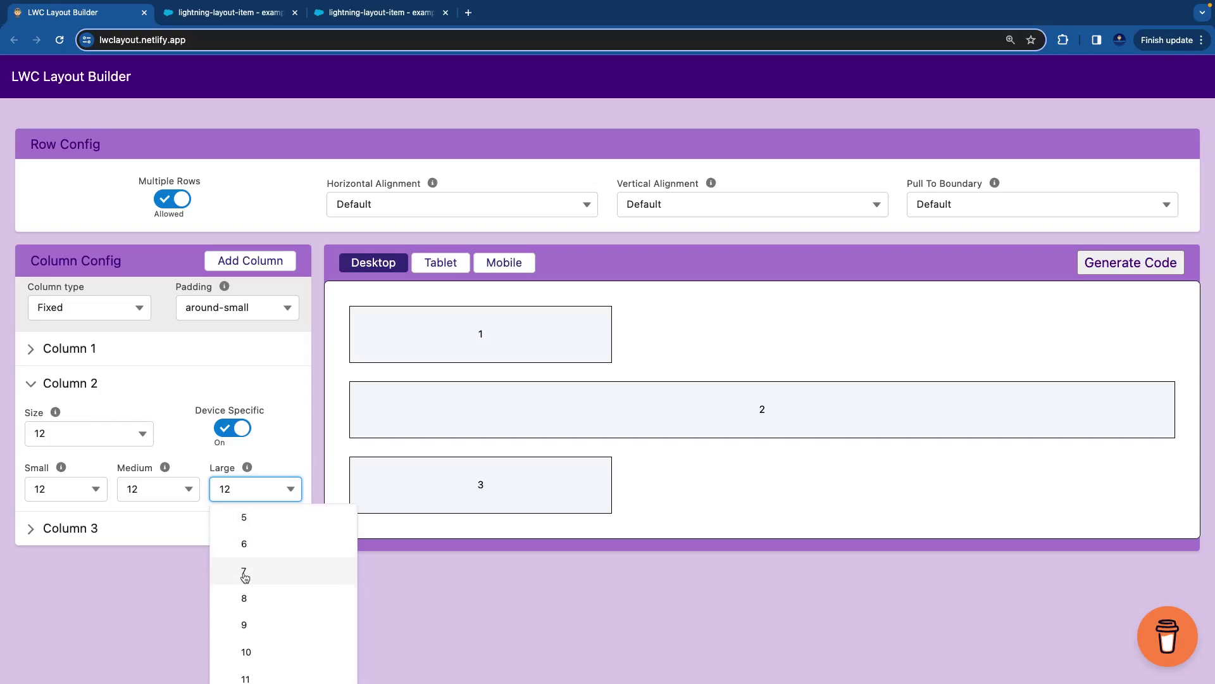
scroll(244, 550, "up", 1)
left_click(244, 531)
left_click(177, 495)
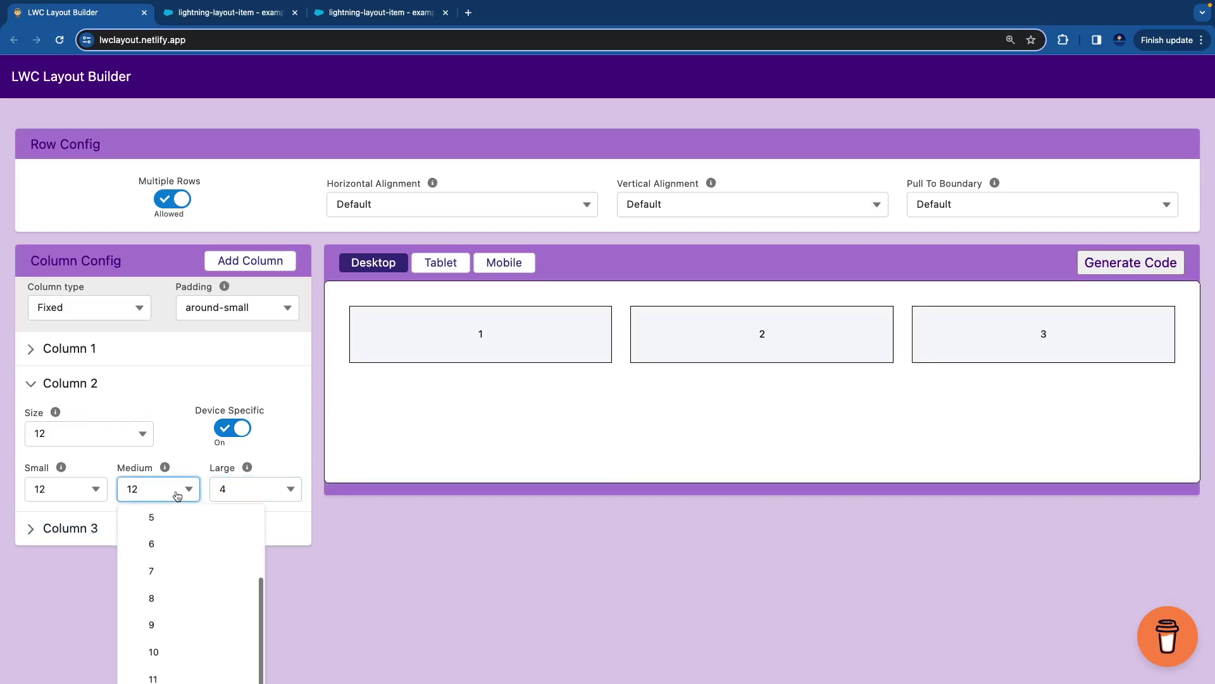
left_click(165, 551)
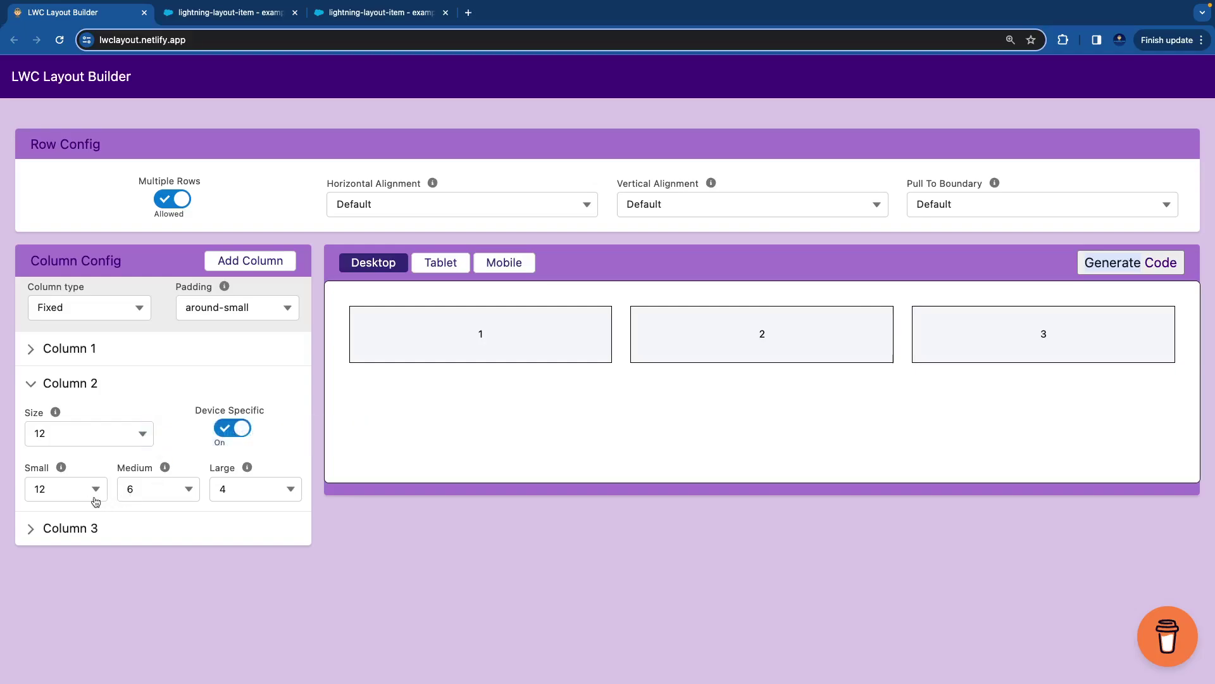
left_click(71, 526)
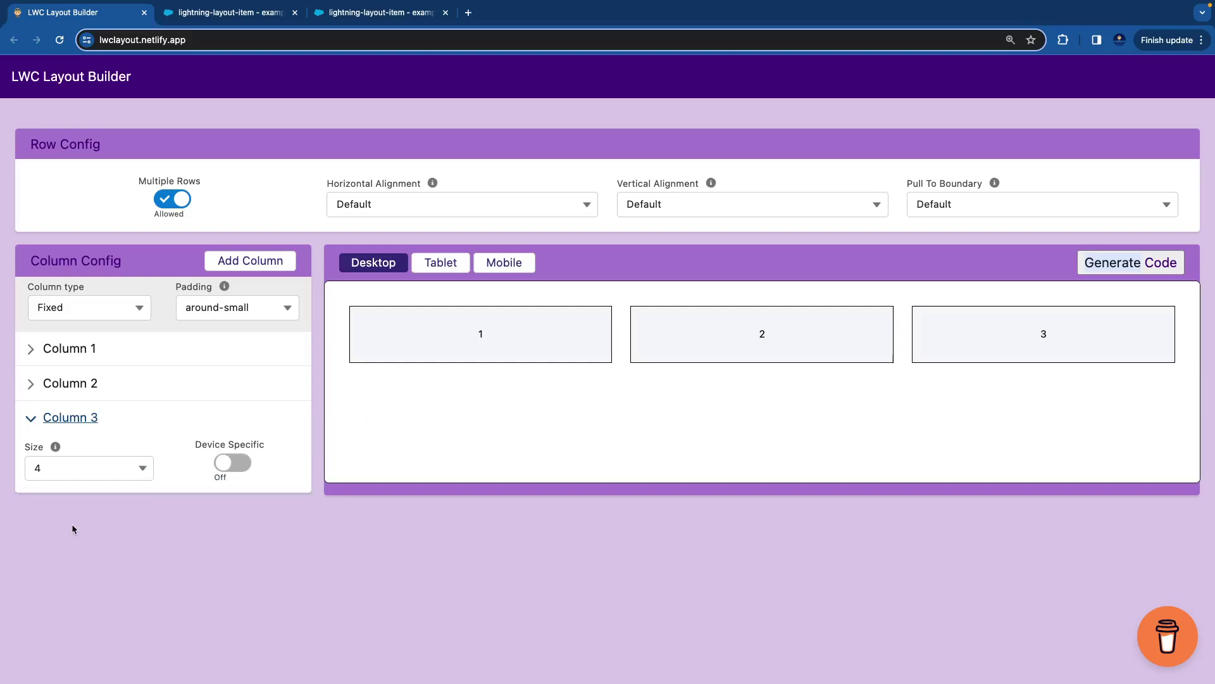
- Turn on device-specific widths for Column 3: size 12, small 12, medium 6, large 4
left_click(234, 461)
left_click(114, 475)
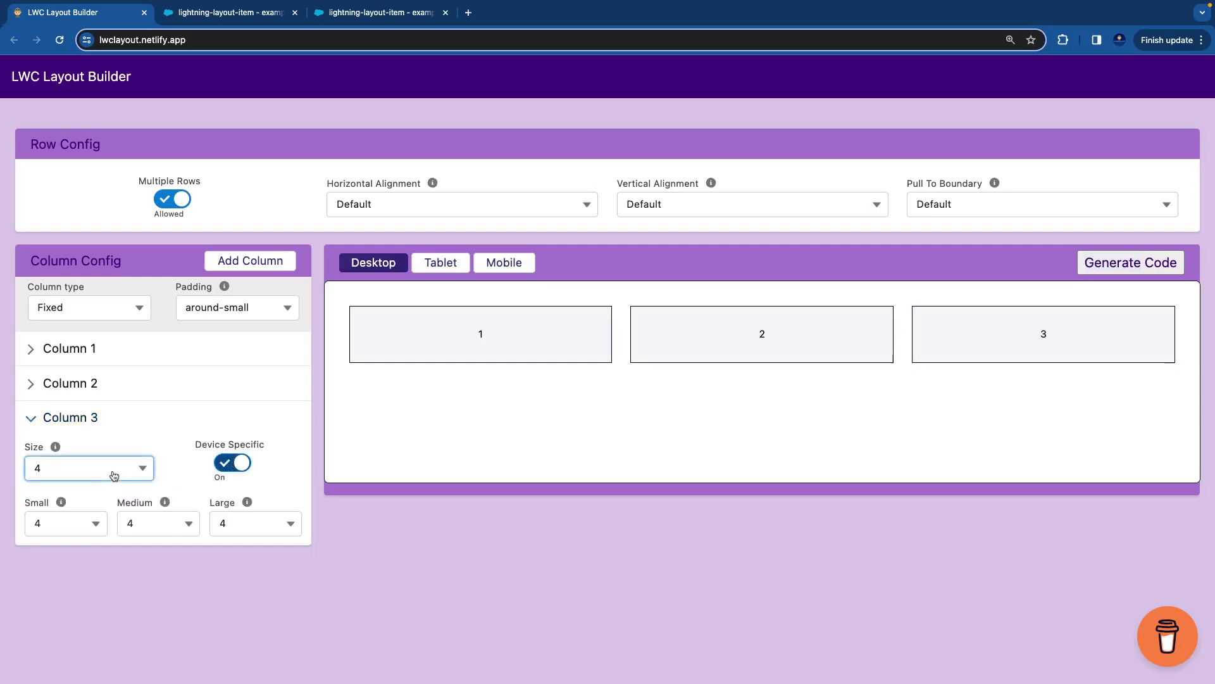
scroll(84, 610, "down", 3)
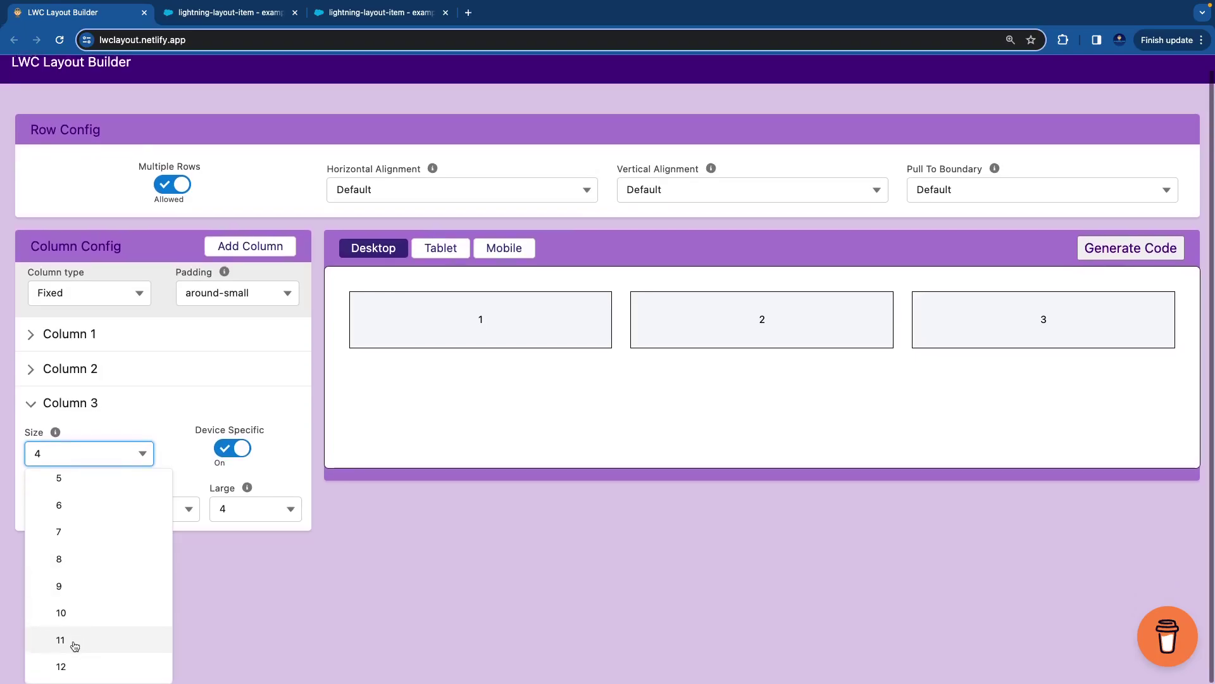
left_click(60, 667)
left_click(81, 526)
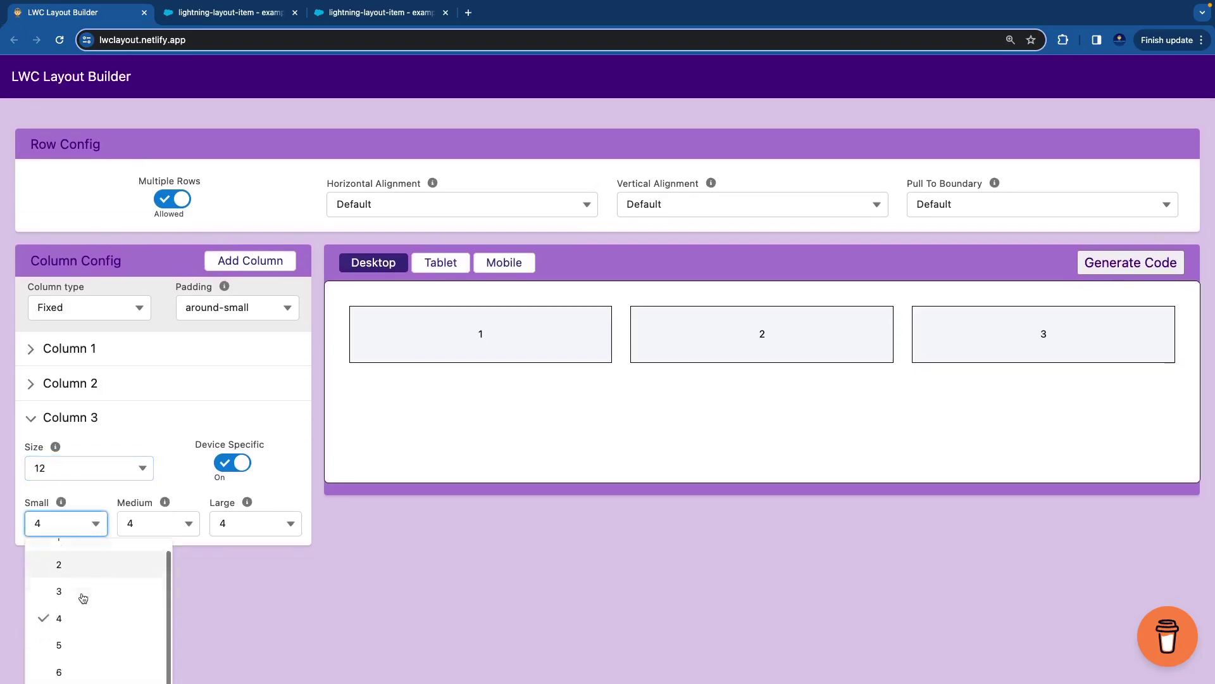
scroll(82, 597, "down", 3)
left_click(76, 667)
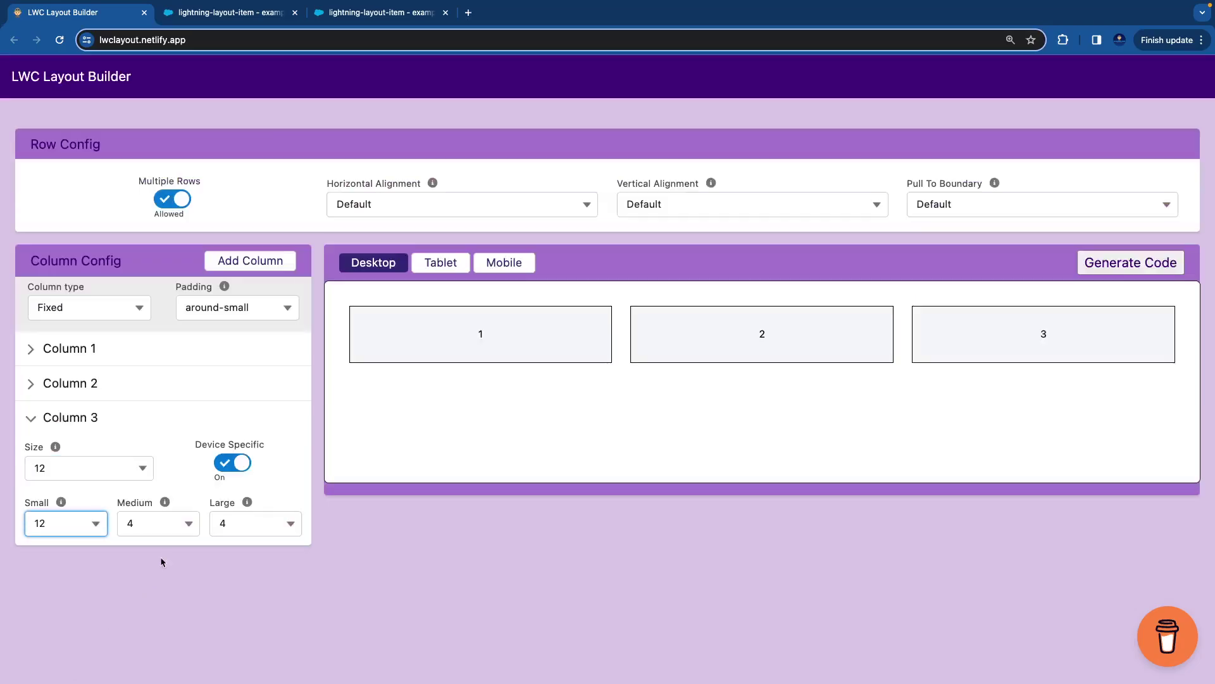
left_click(166, 527)
scroll(162, 621, "down", 2)
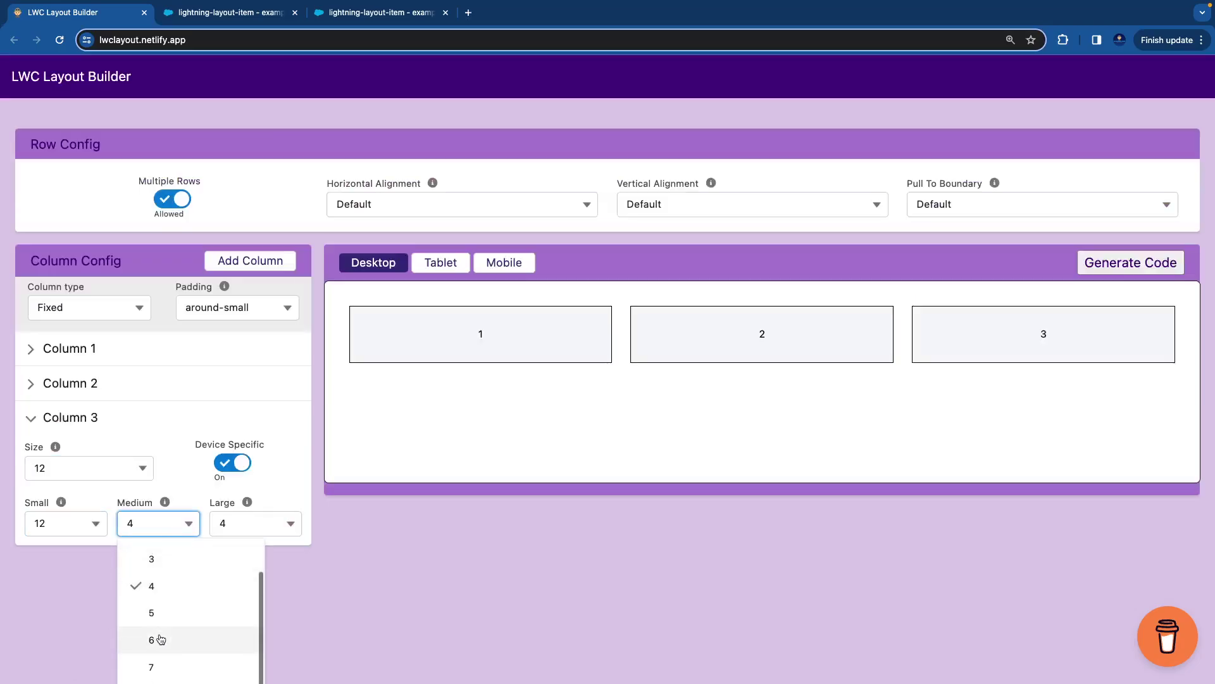
left_click(160, 639)
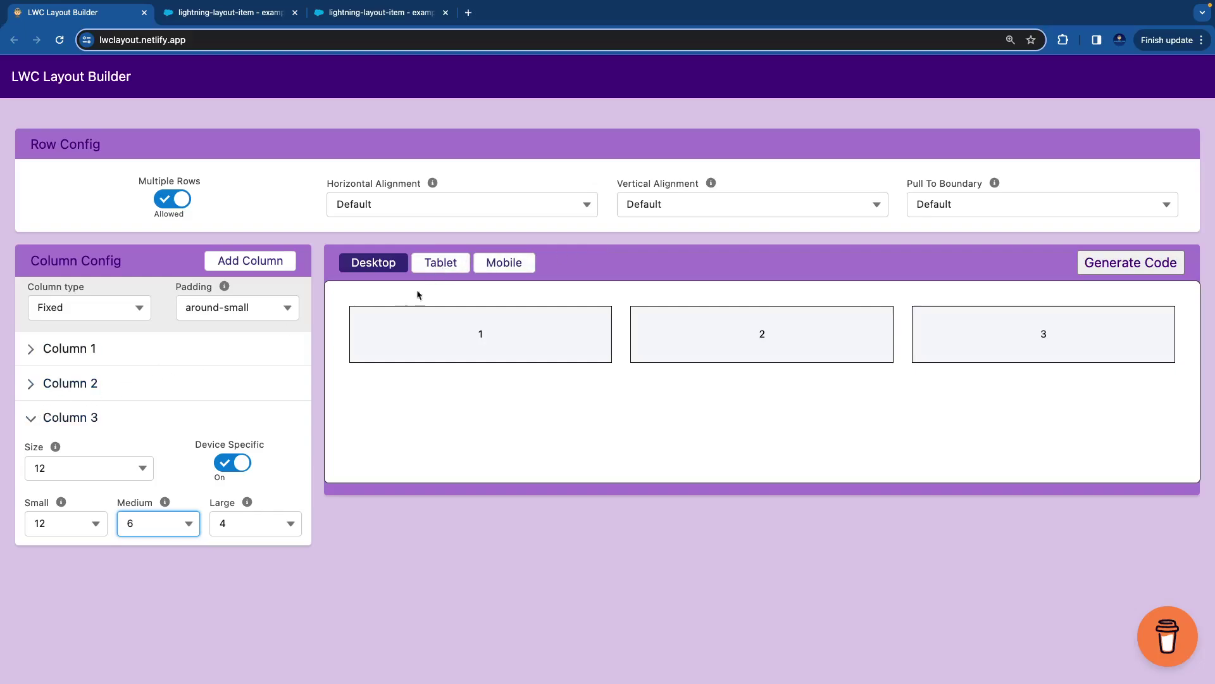
left_click(451, 268)
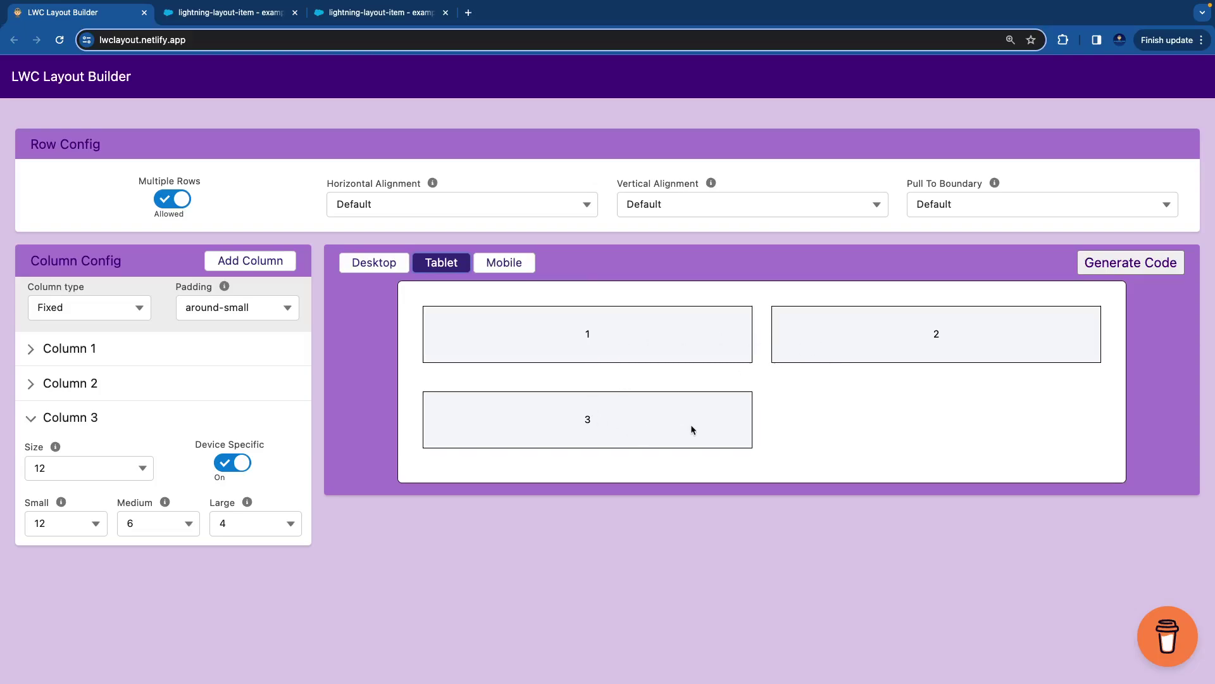
left_click(504, 264)
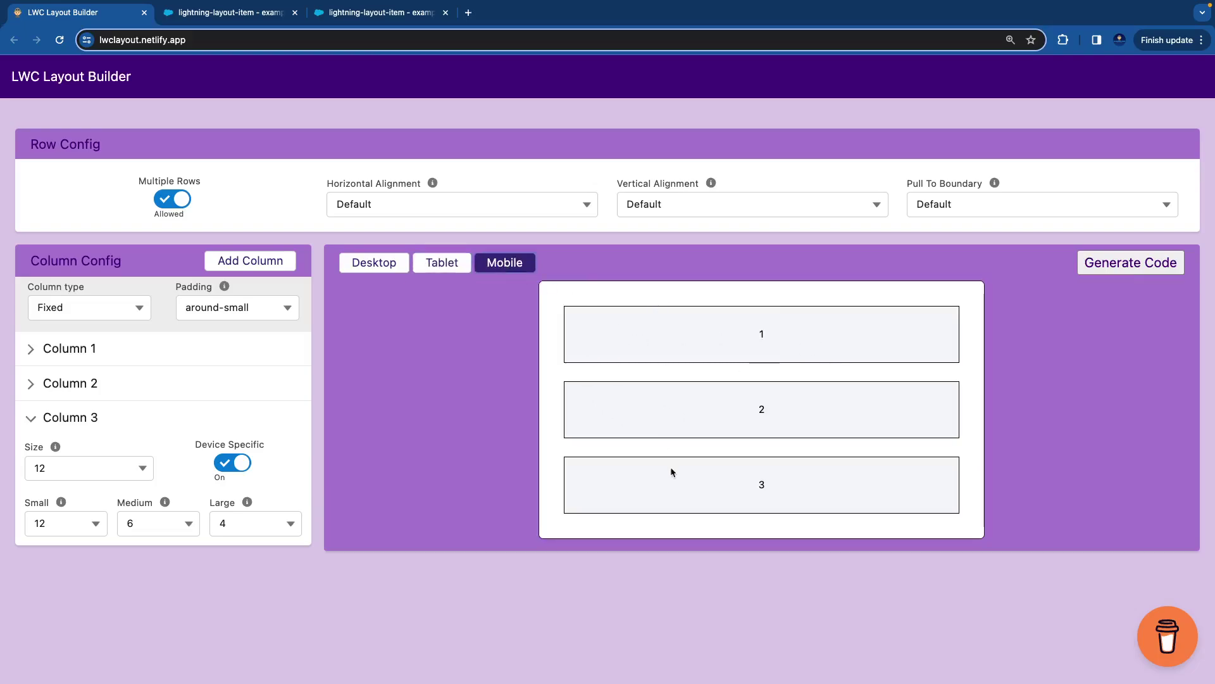
left_click(381, 270)
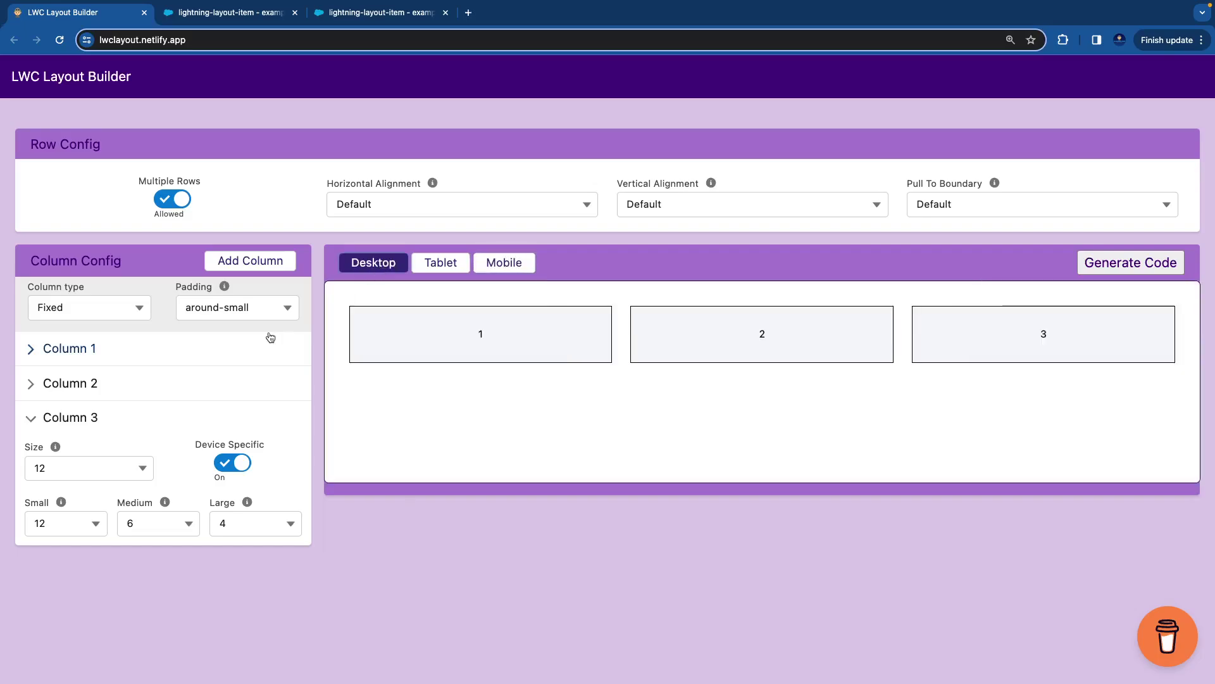
- Add Columns 4, 5 and 6 to the layout
left_click(270, 266)
left_click(269, 266)
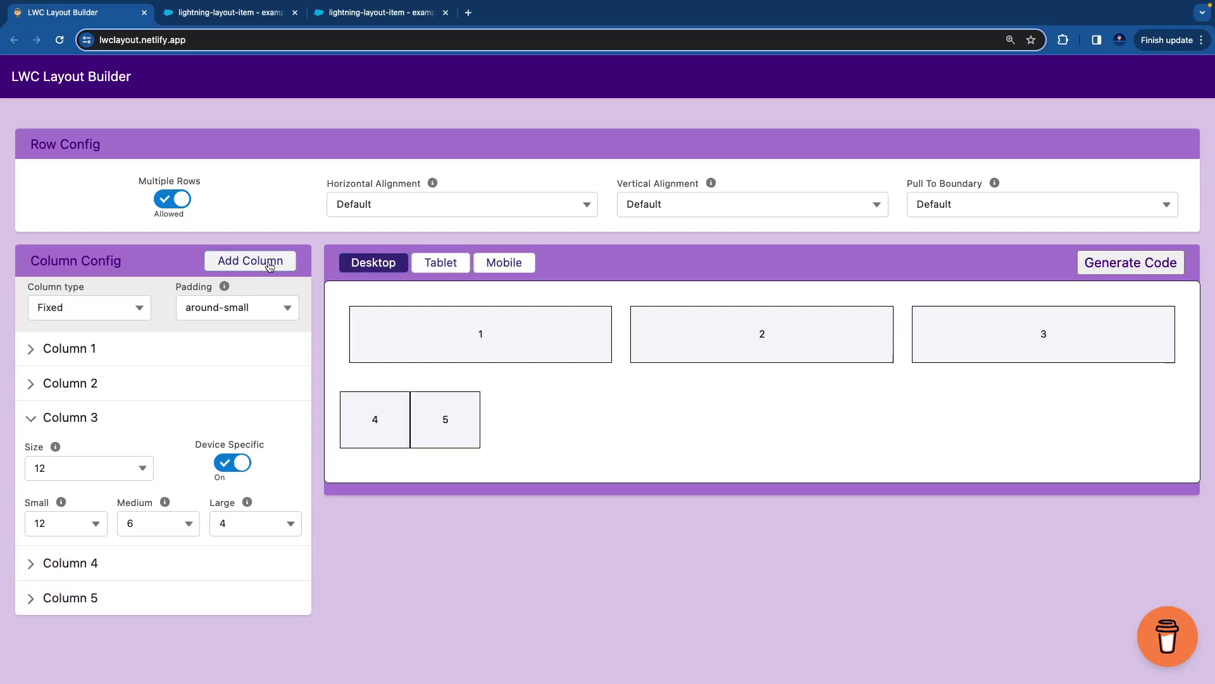
left_click(269, 266)
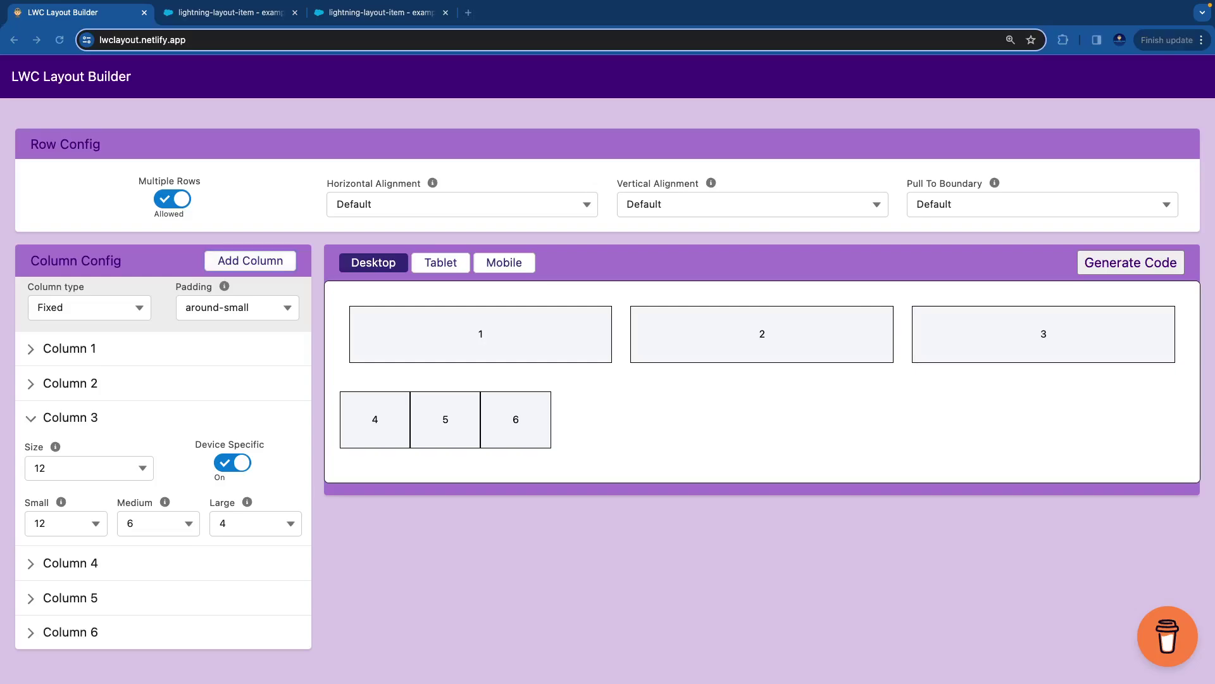
- Give Column 4 size 12 with device-specific widths of large 4 and medium 6
left_click(57, 565)
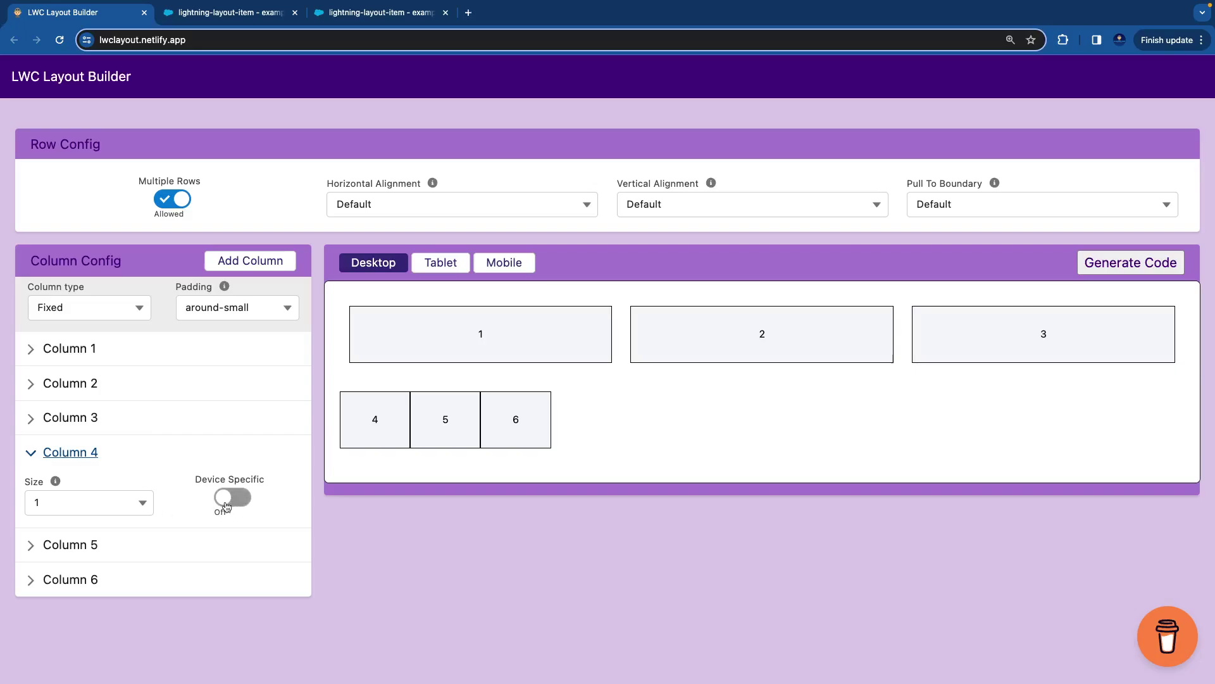
left_click(116, 502)
scroll(95, 591, "down", 5)
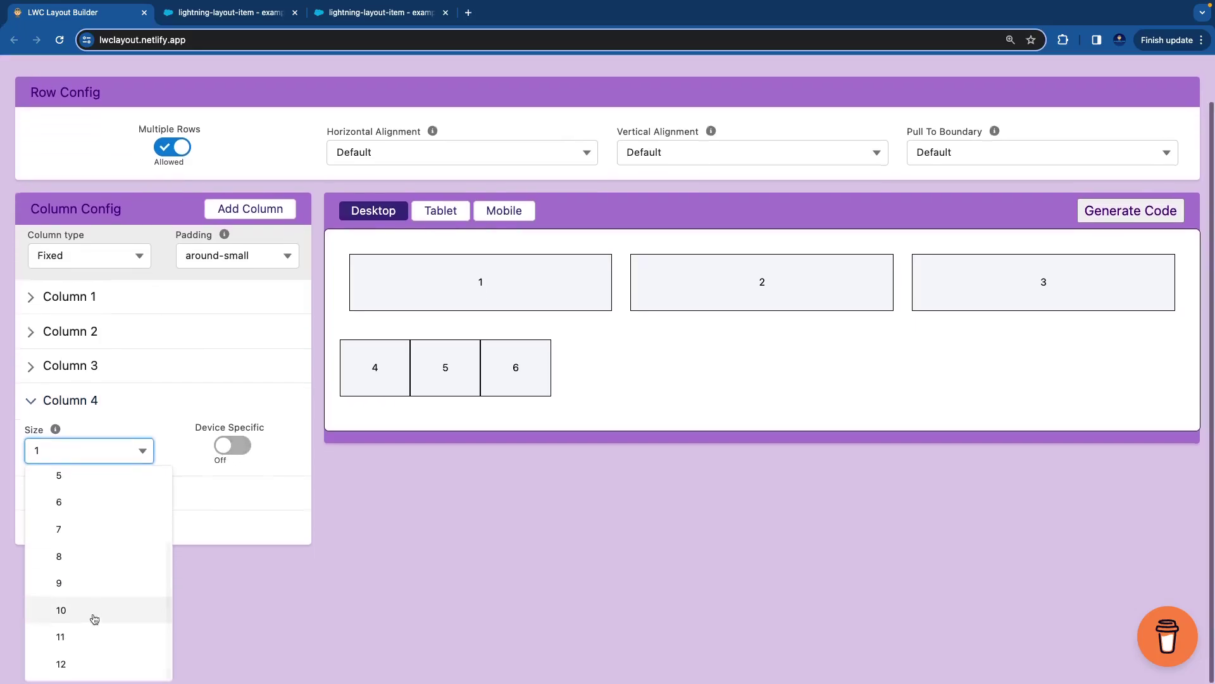
left_click(81, 663)
left_click(232, 497)
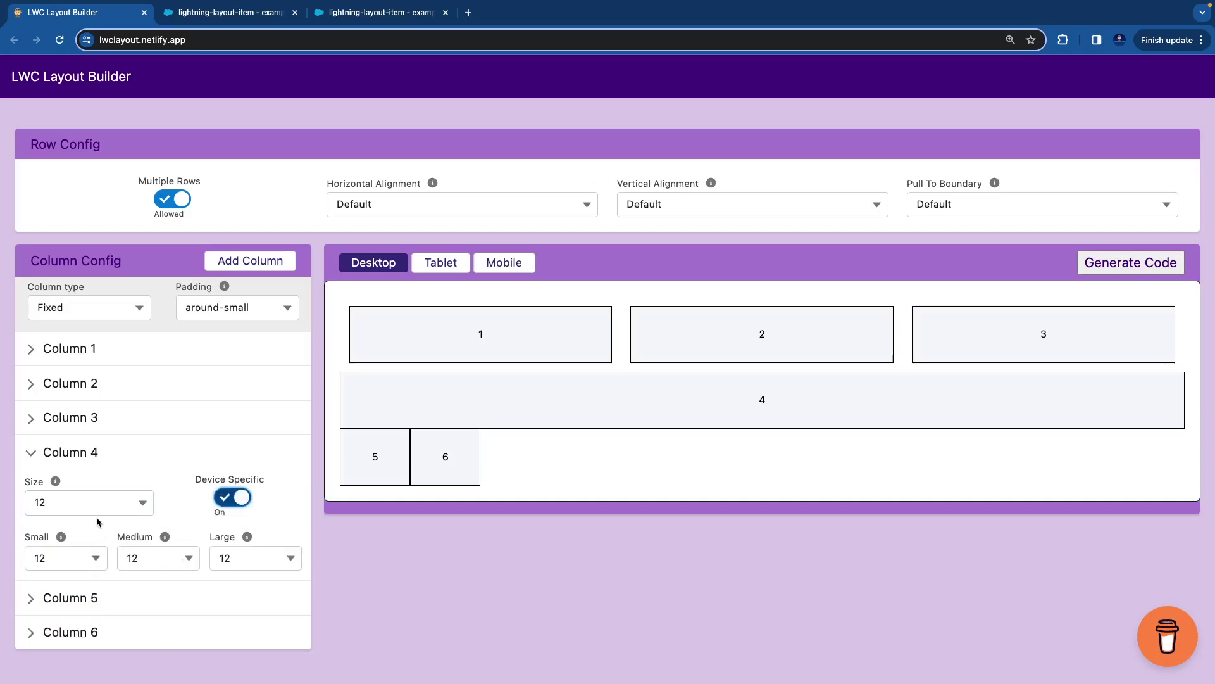
left_click(247, 557)
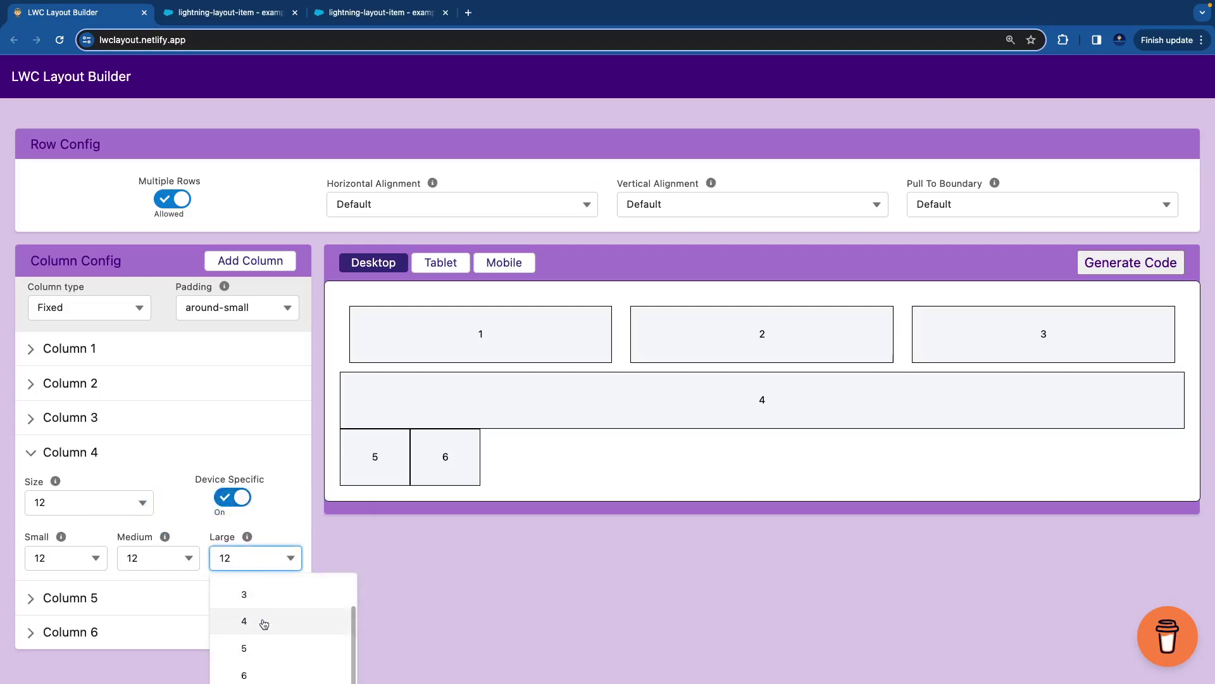
left_click(260, 621)
left_click(162, 565)
left_click(172, 616)
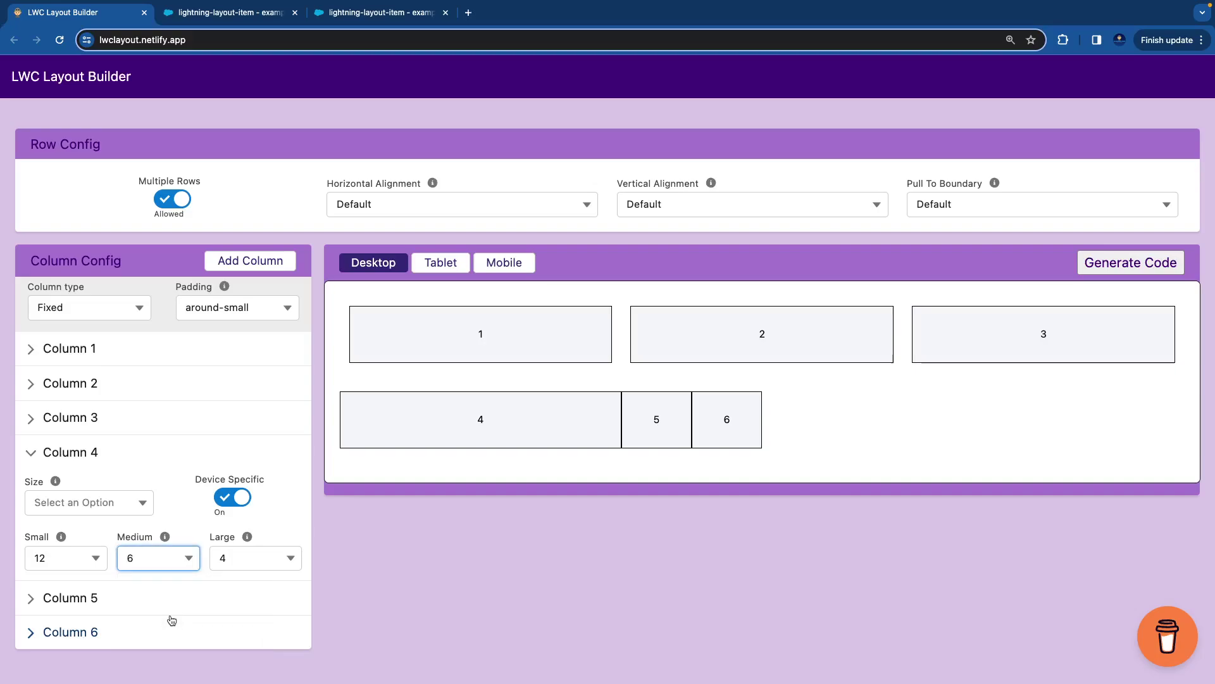
- Give Column 5 size 12 with device-specific widths of large 4 and medium 6
left_click(87, 605)
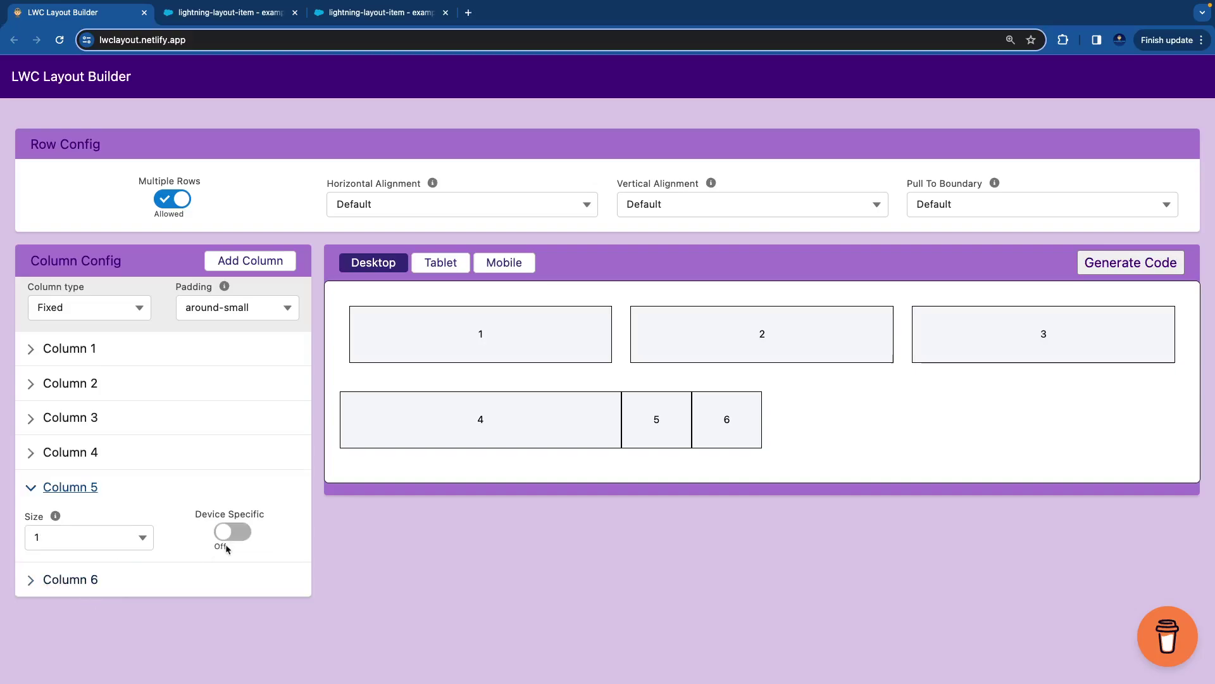
left_click(120, 537)
scroll(98, 629, "down", 6)
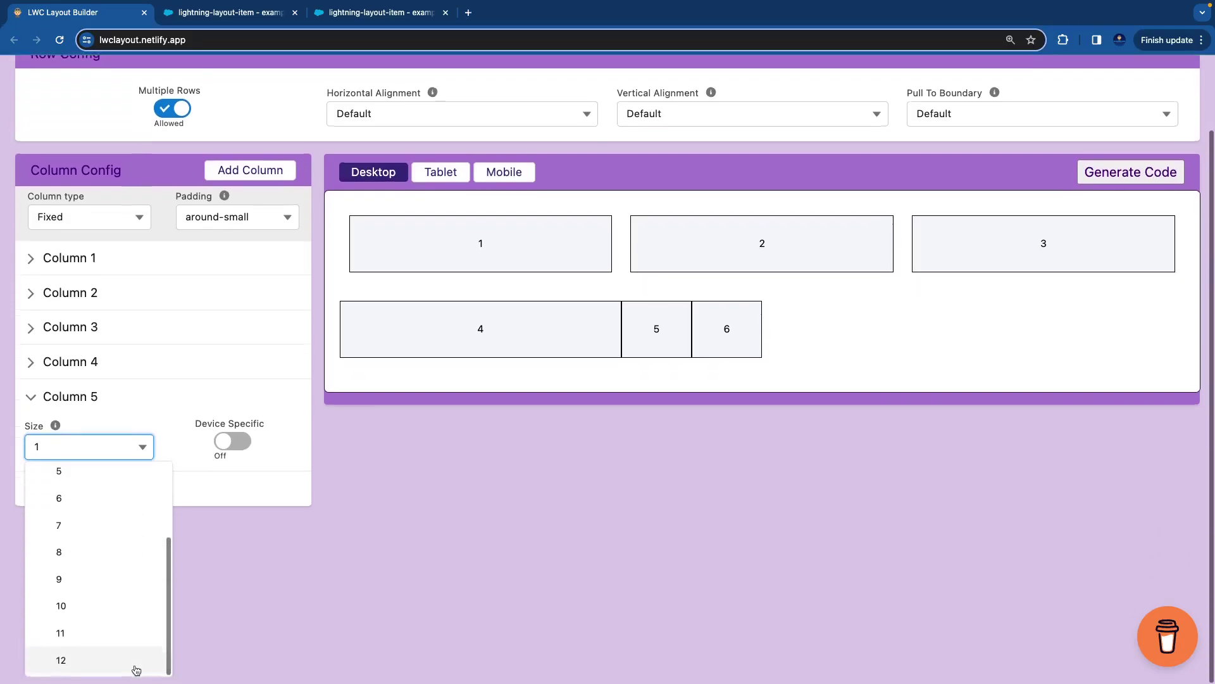
left_click(135, 659)
left_click(234, 535)
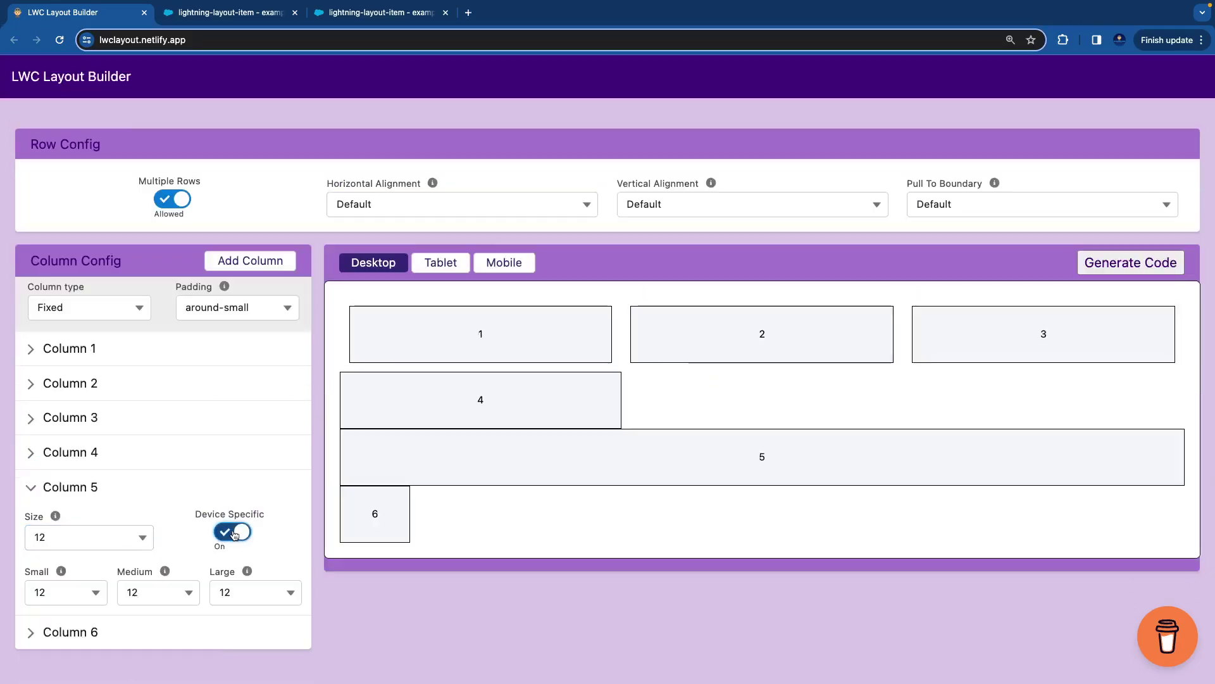
left_click(238, 600)
scroll(238, 602, "up", 4)
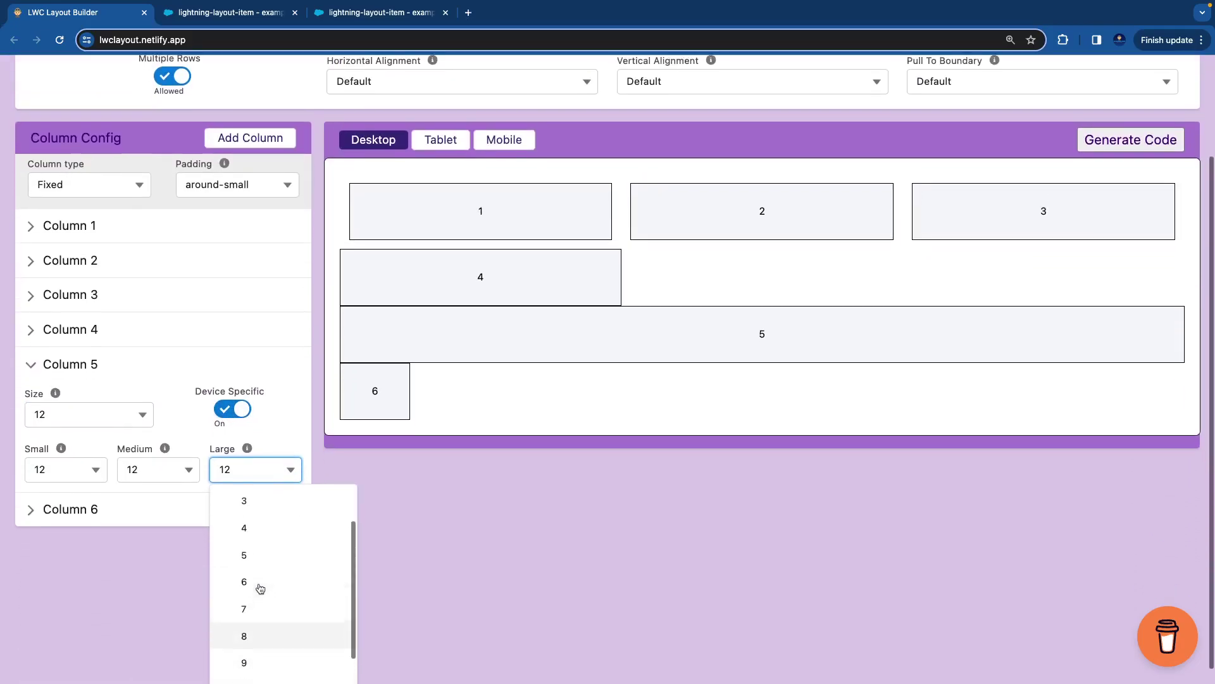
left_click(252, 543)
left_click(175, 591)
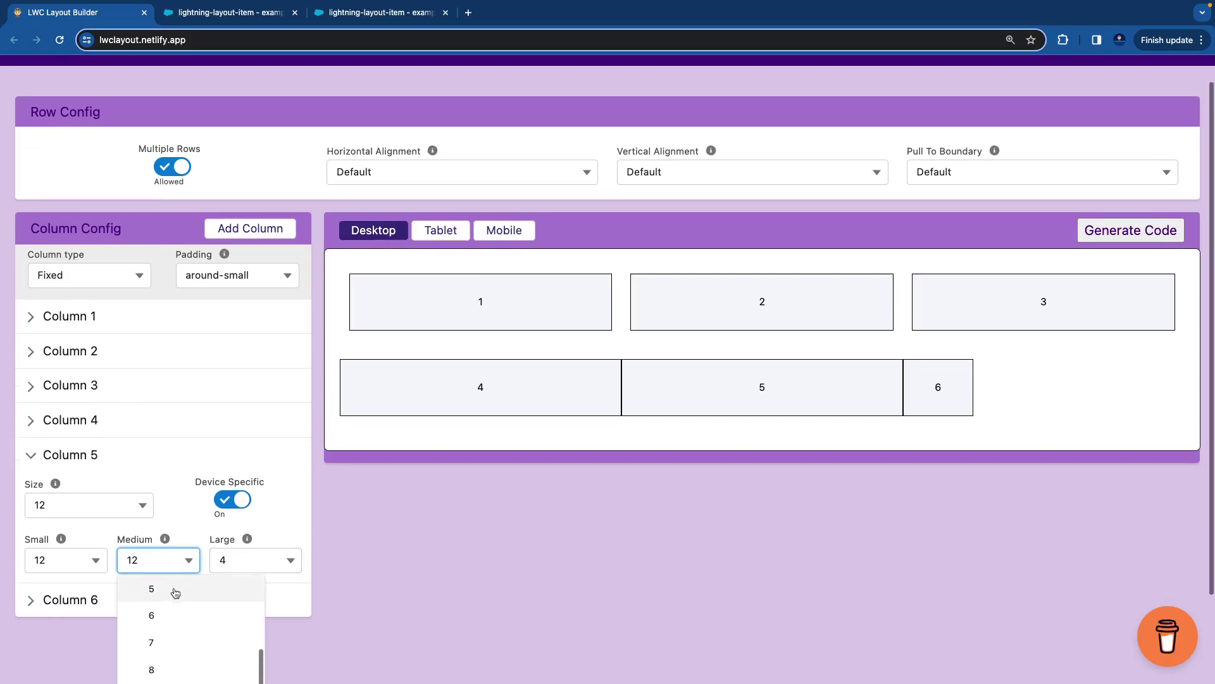
left_click(171, 581)
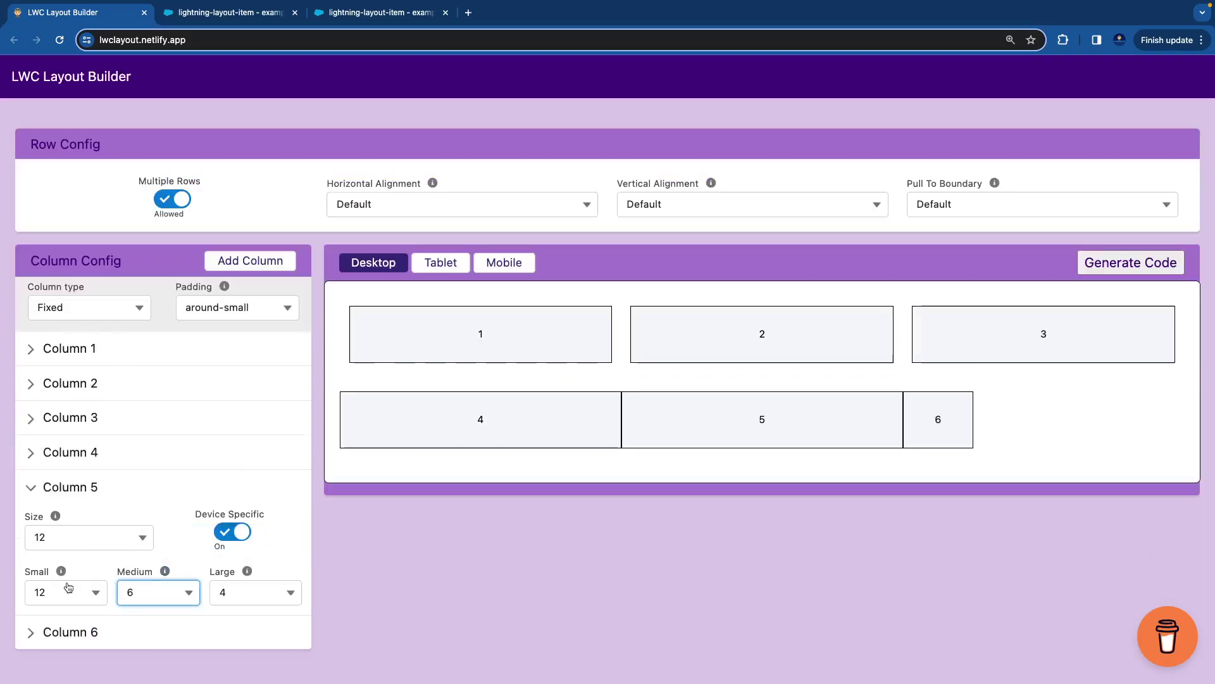
left_click(81, 632)
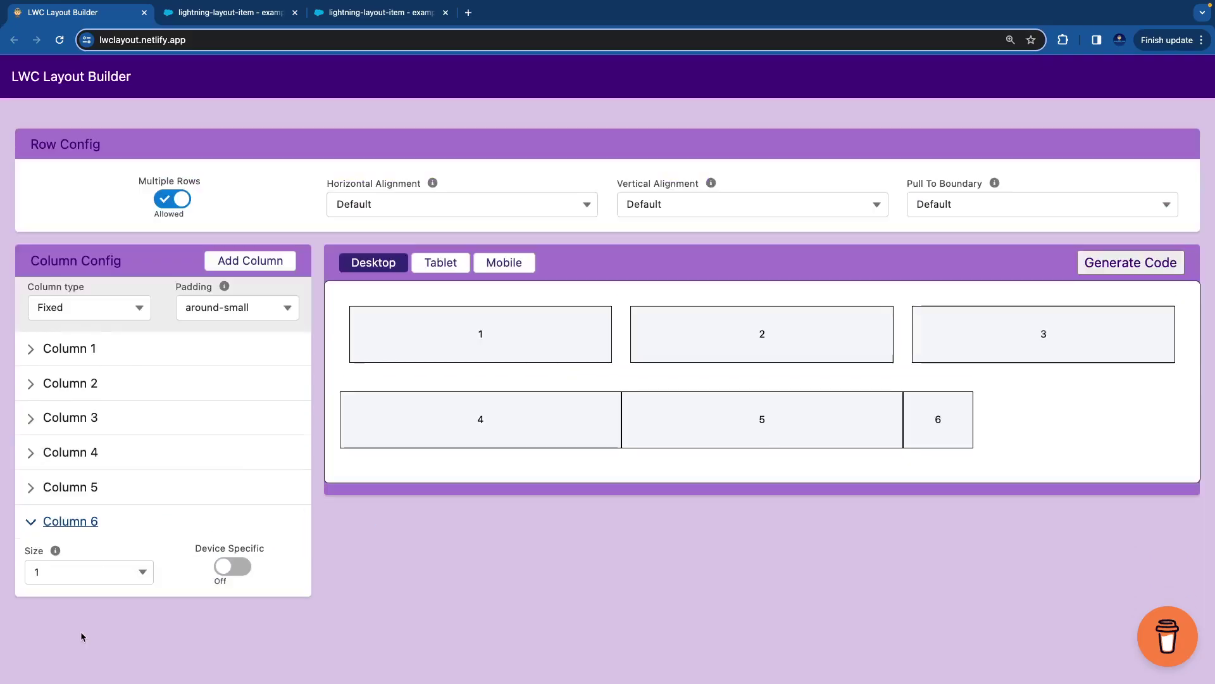
- Give Column 6 size 12 with device-specific widths of large 4 and medium 6
left_click(112, 576)
scroll(103, 662, "down", 5)
left_click(106, 666)
left_click(233, 566)
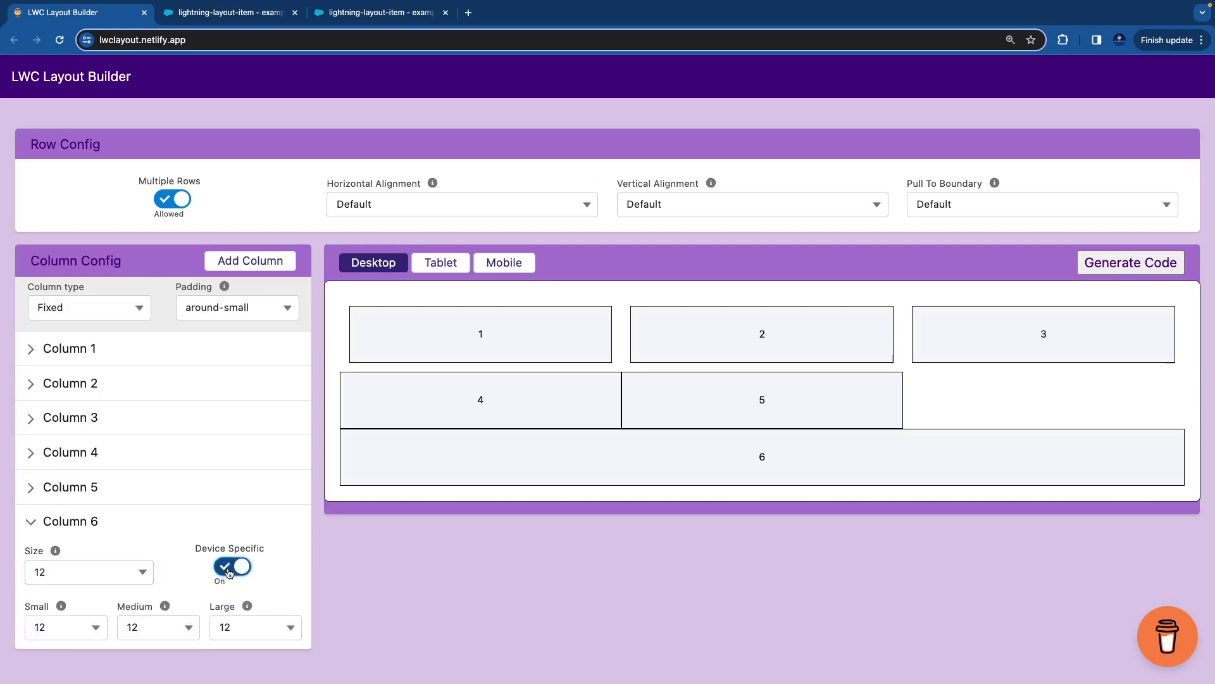
left_click(238, 634)
scroll(241, 621, "down", 1)
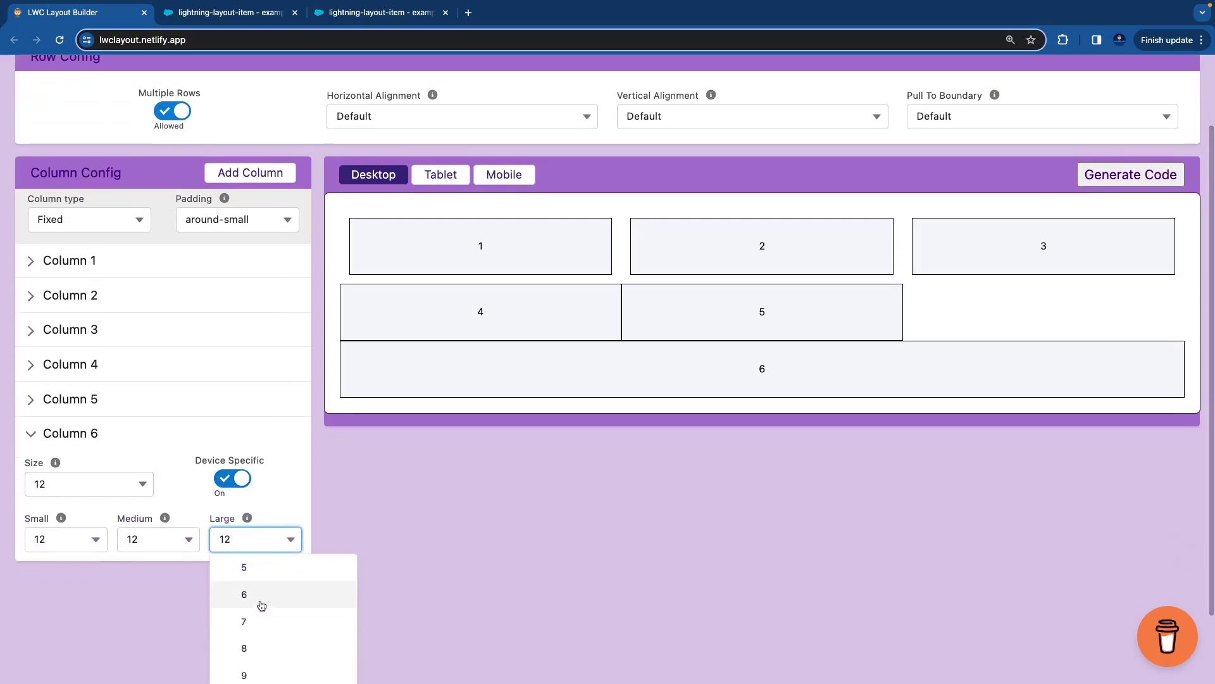
left_click(257, 598)
left_click(245, 632)
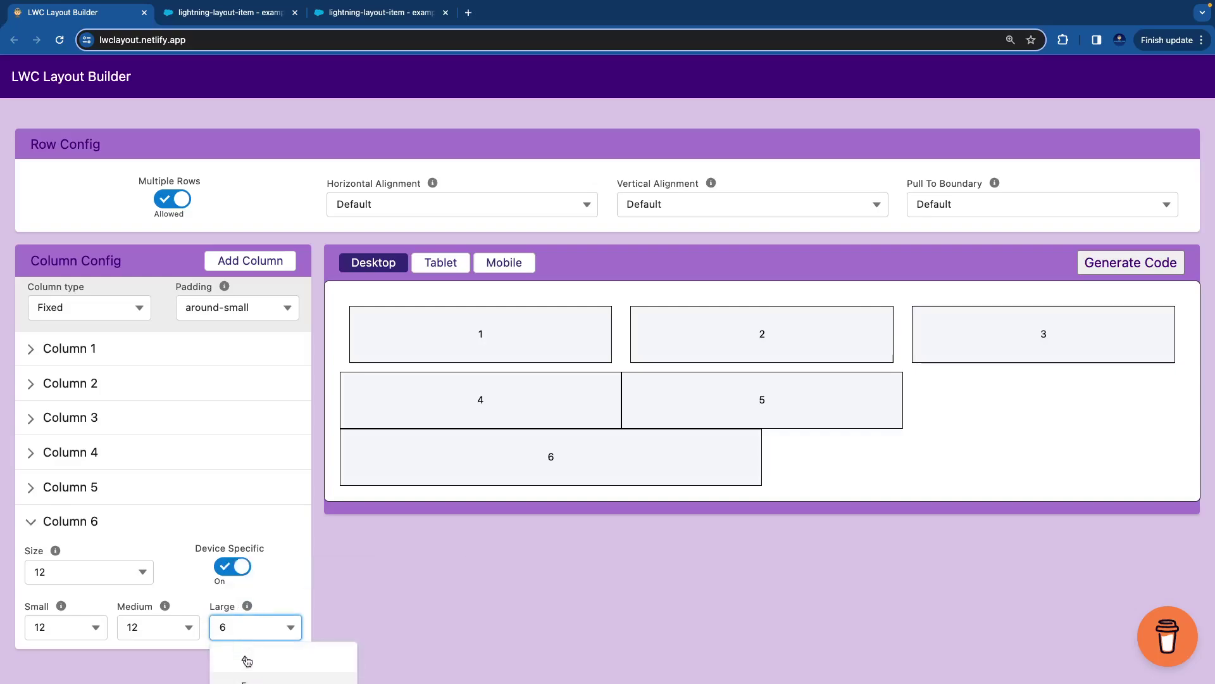
left_click(240, 658)
left_click(179, 633)
scroll(177, 638, "down", 1)
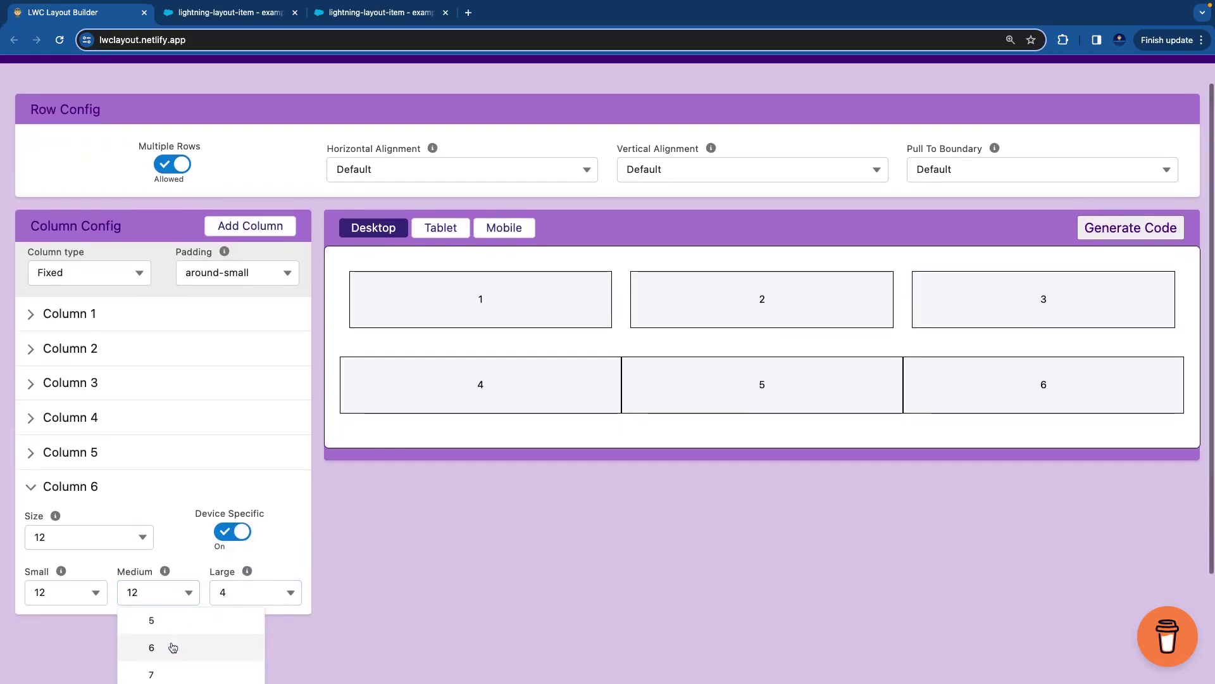
left_click(171, 648)
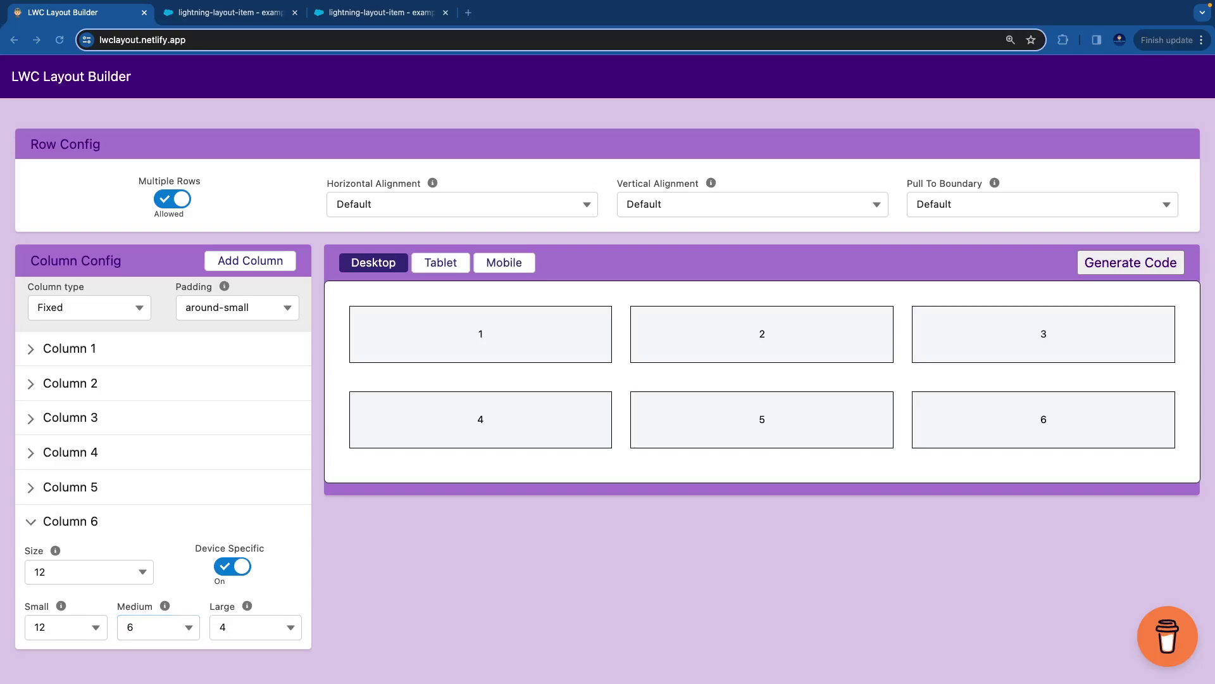
- Try around-medium and around-large column padding, then settle back on around-small
left_click(245, 308)
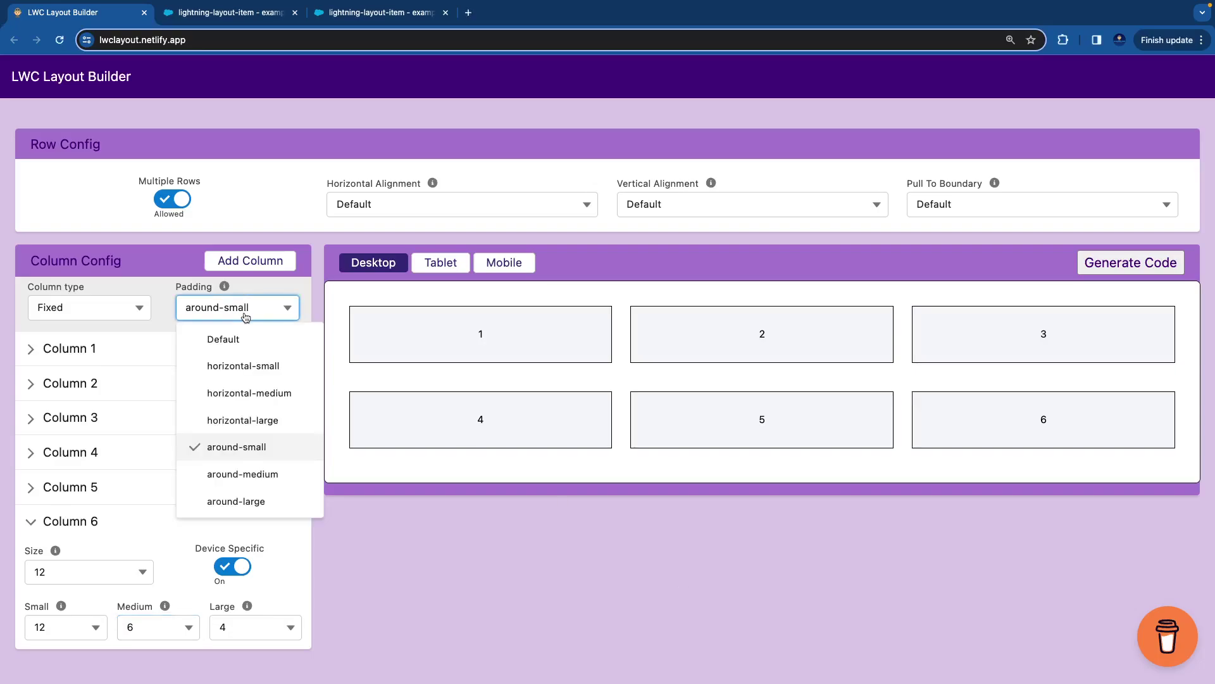
left_click(244, 454)
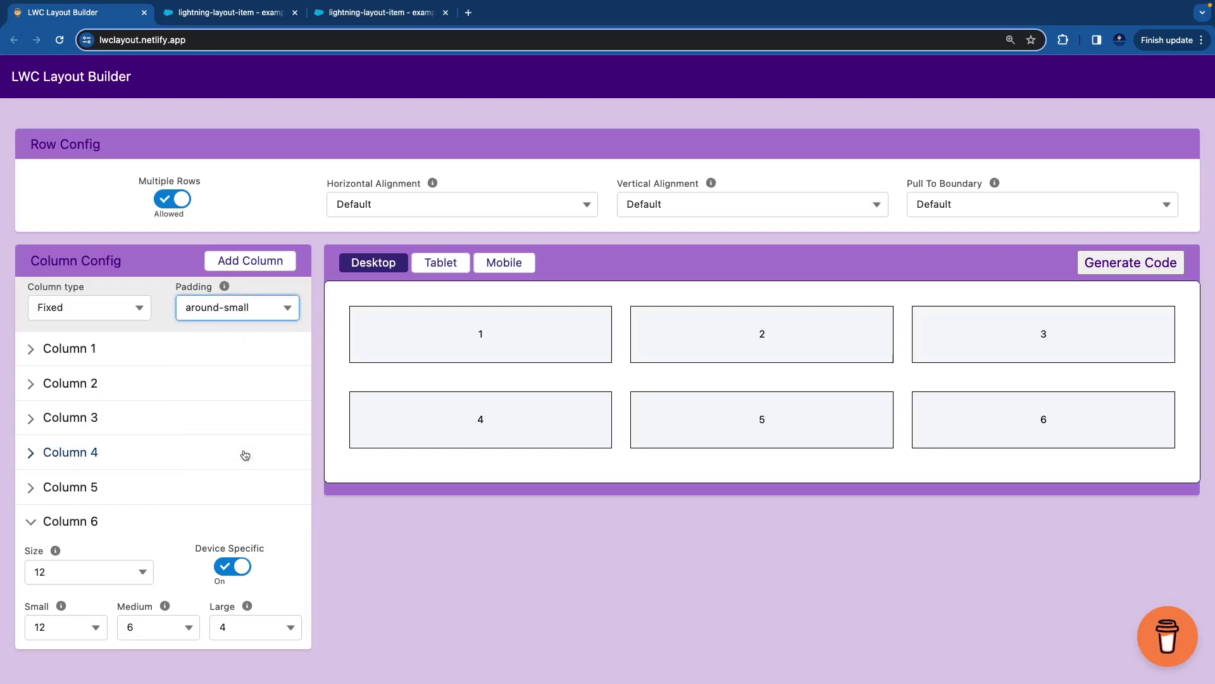
left_click(220, 311)
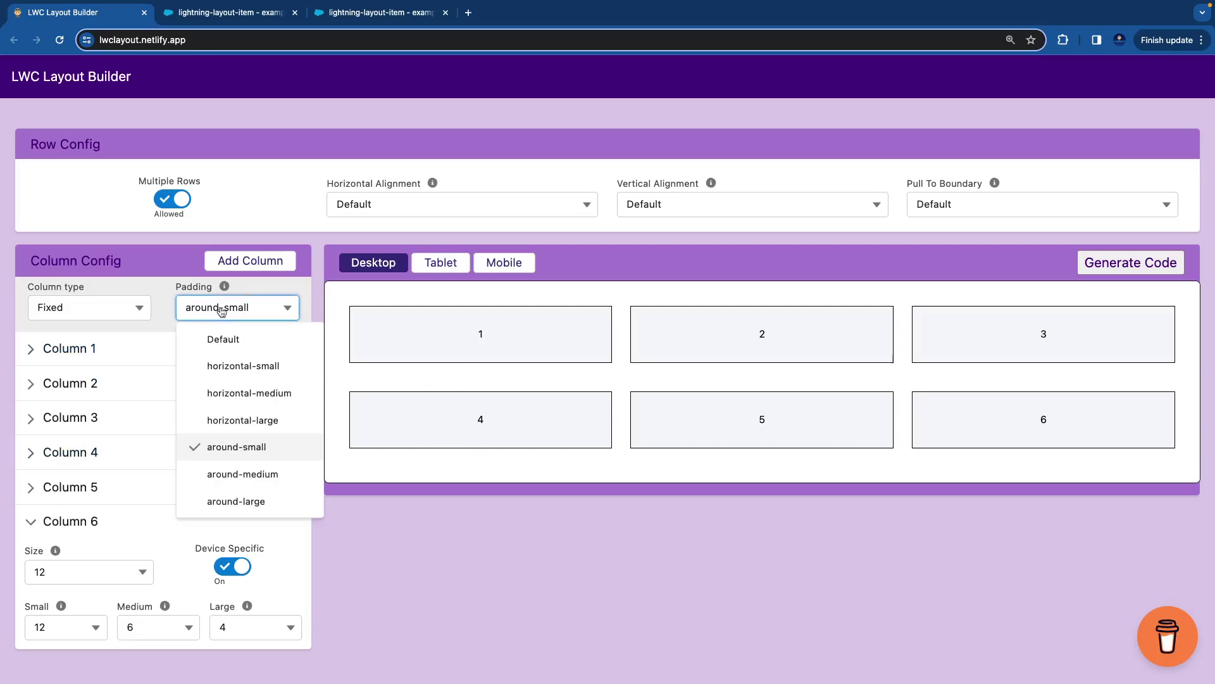
left_click(242, 476)
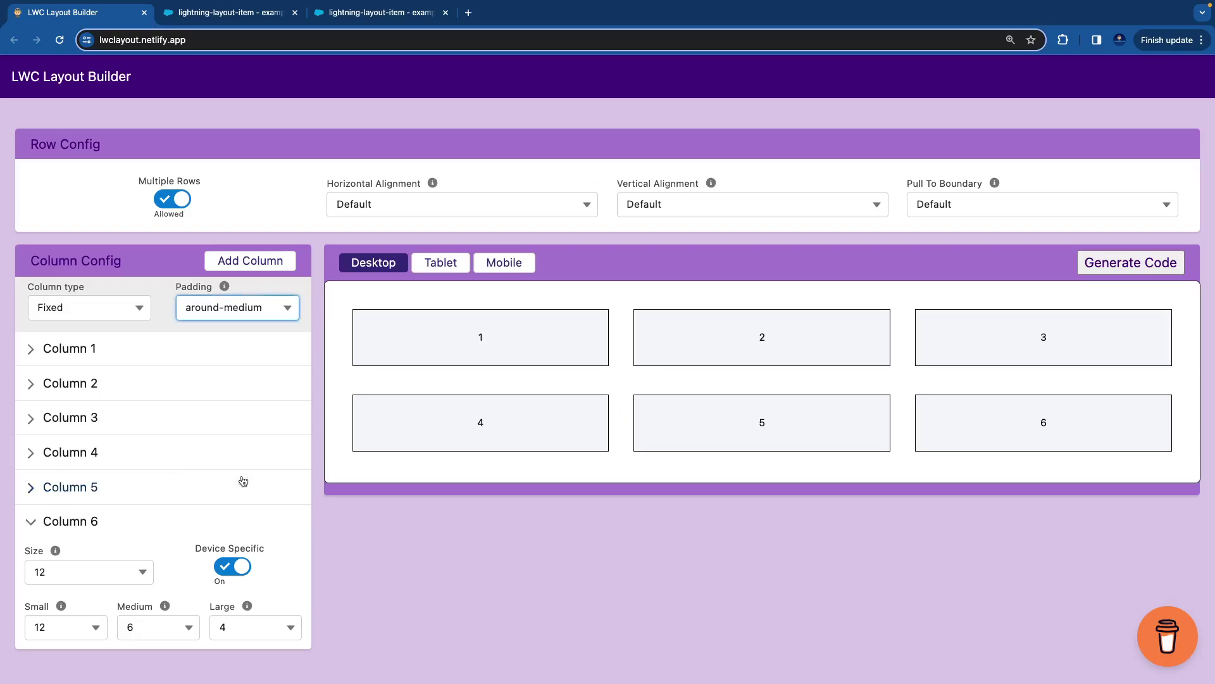
left_click(243, 313)
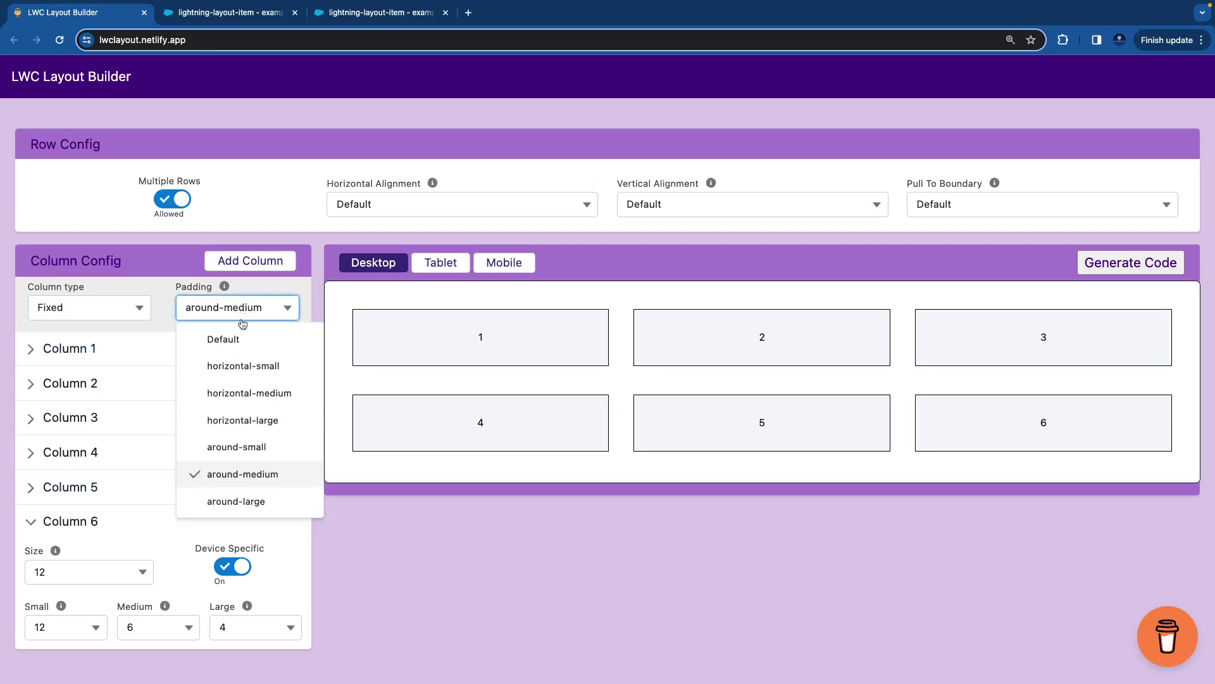
left_click(258, 500)
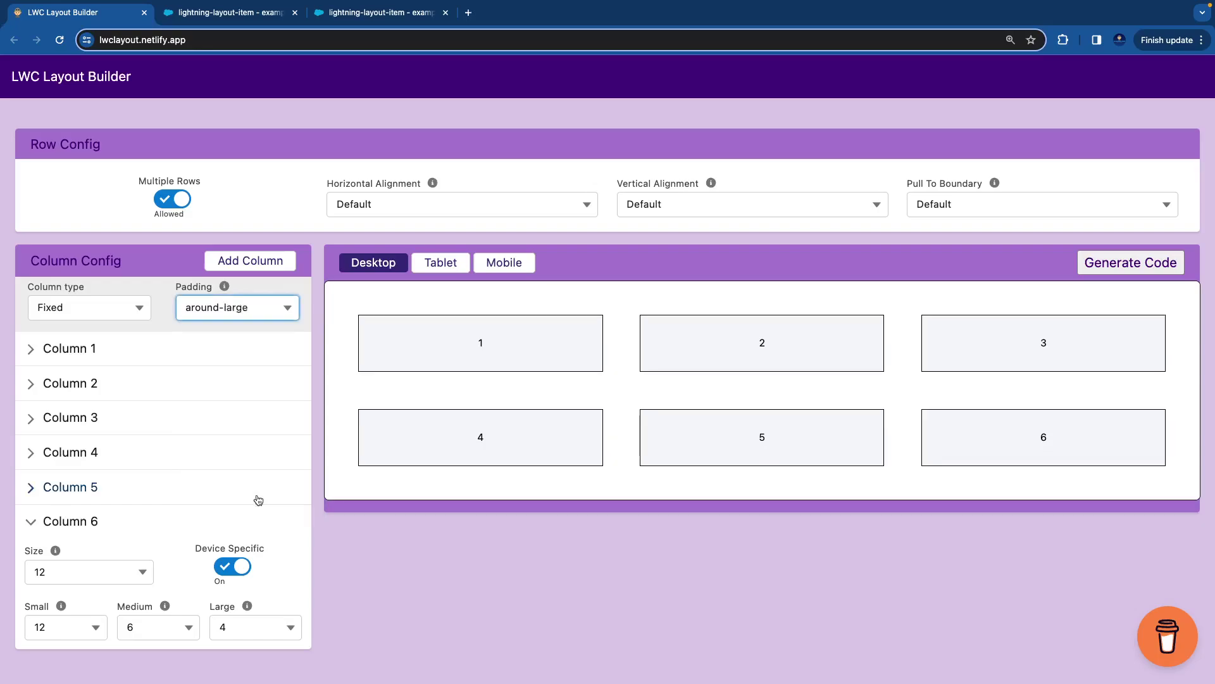
left_click(250, 315)
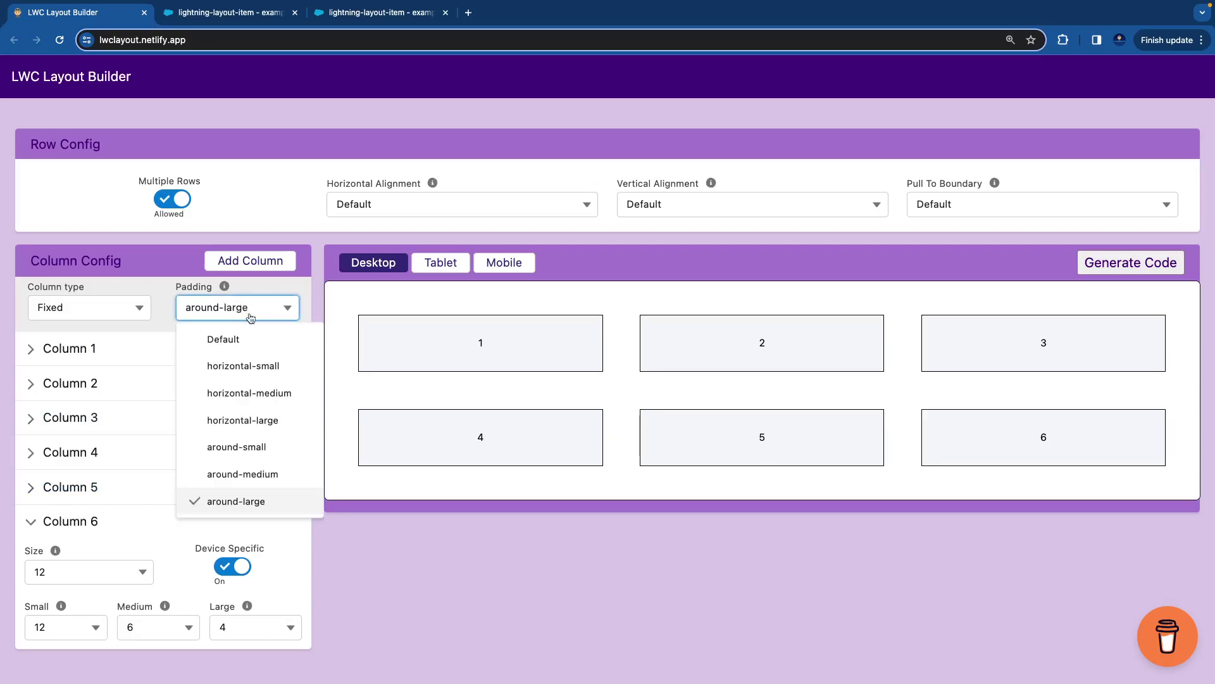
left_click(260, 448)
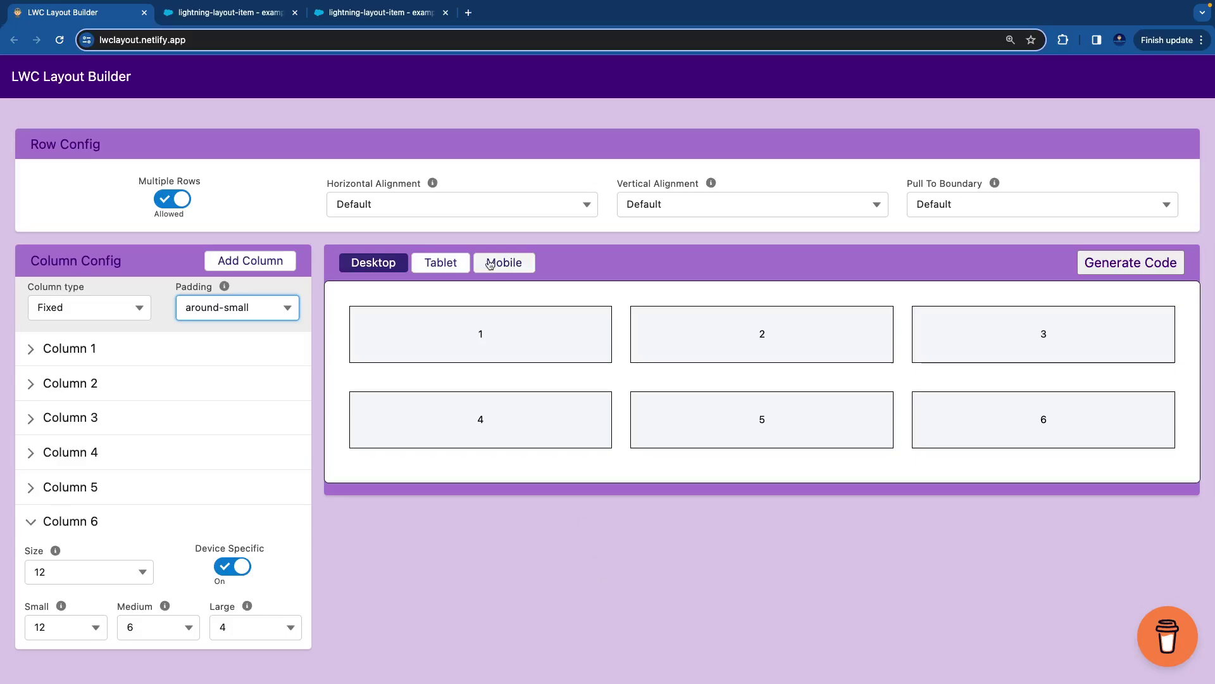
- Preview the layout at tablet, mobile and desktop widths, then generate and copy its code
left_click(450, 263)
left_click(519, 262)
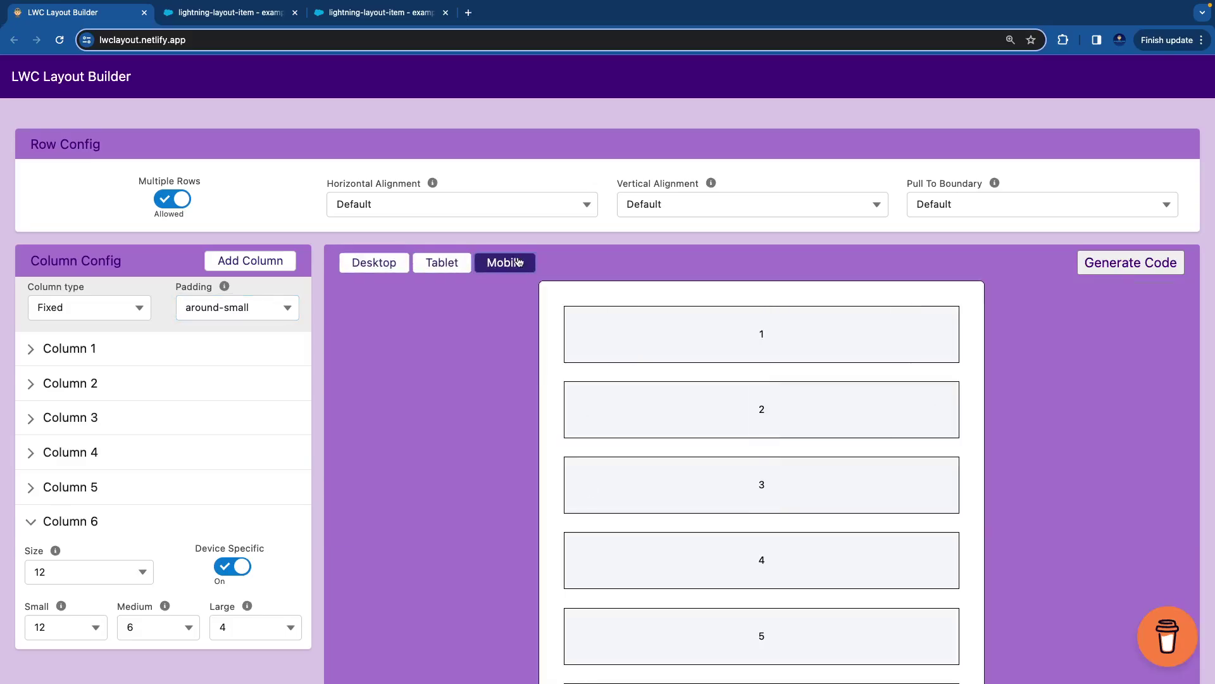
left_click(393, 263)
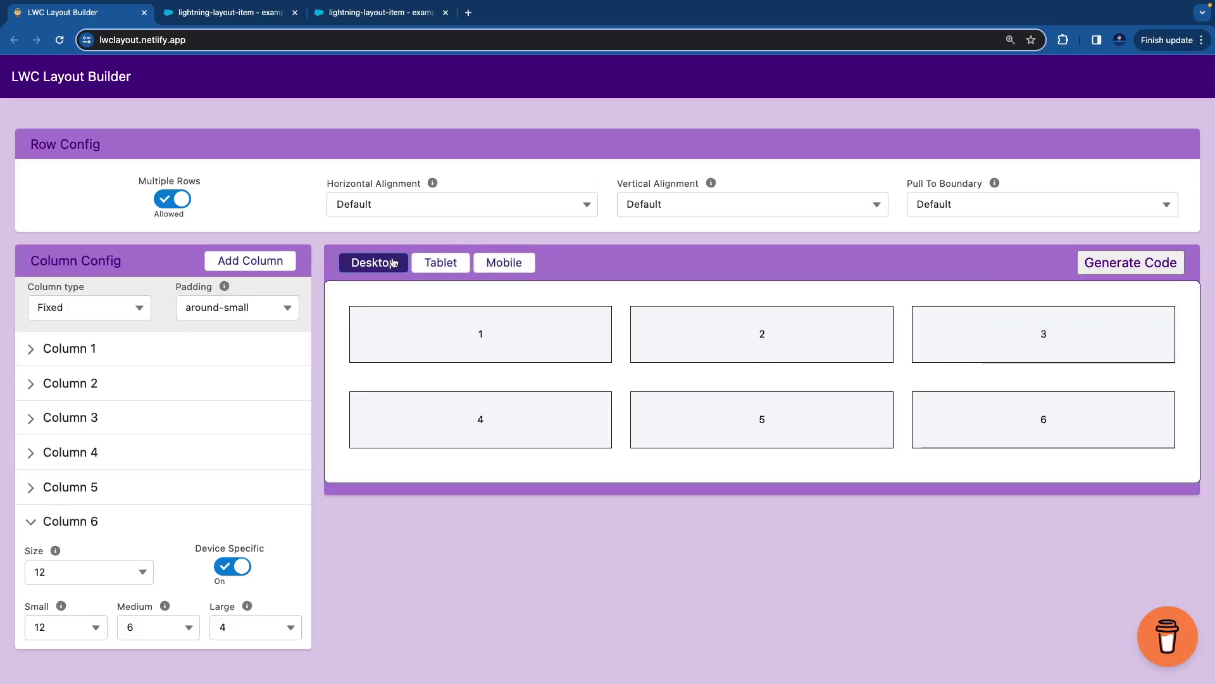
left_click(1119, 266)
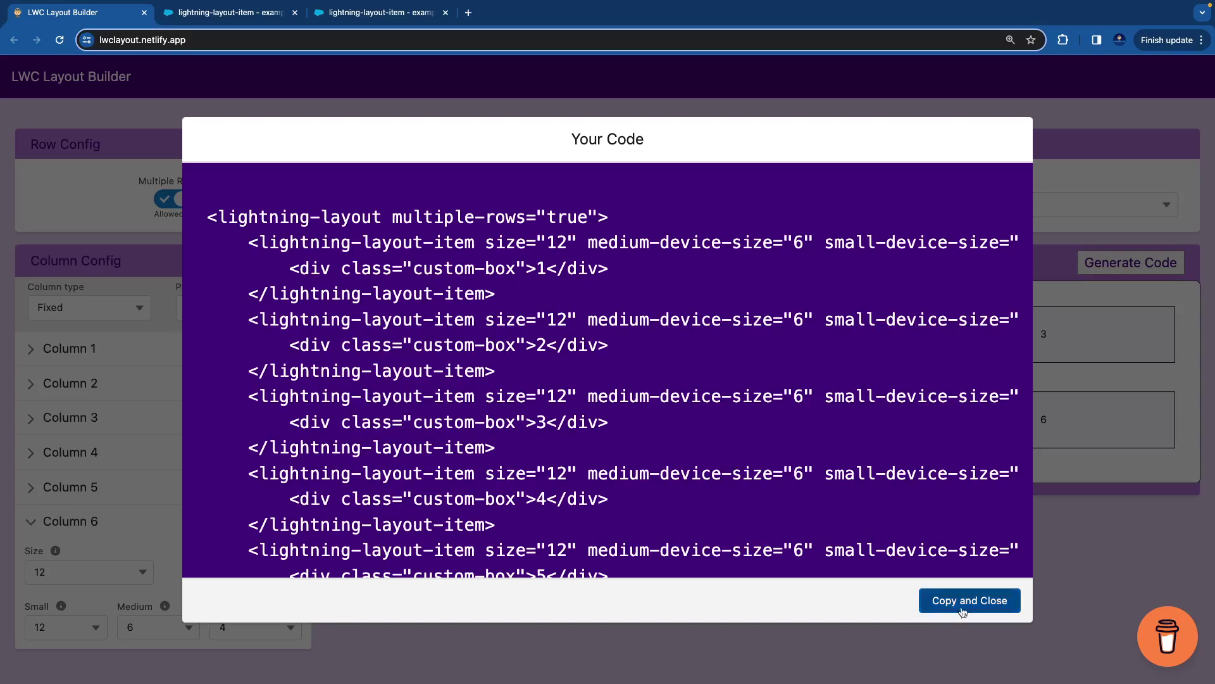
left_click(962, 605)
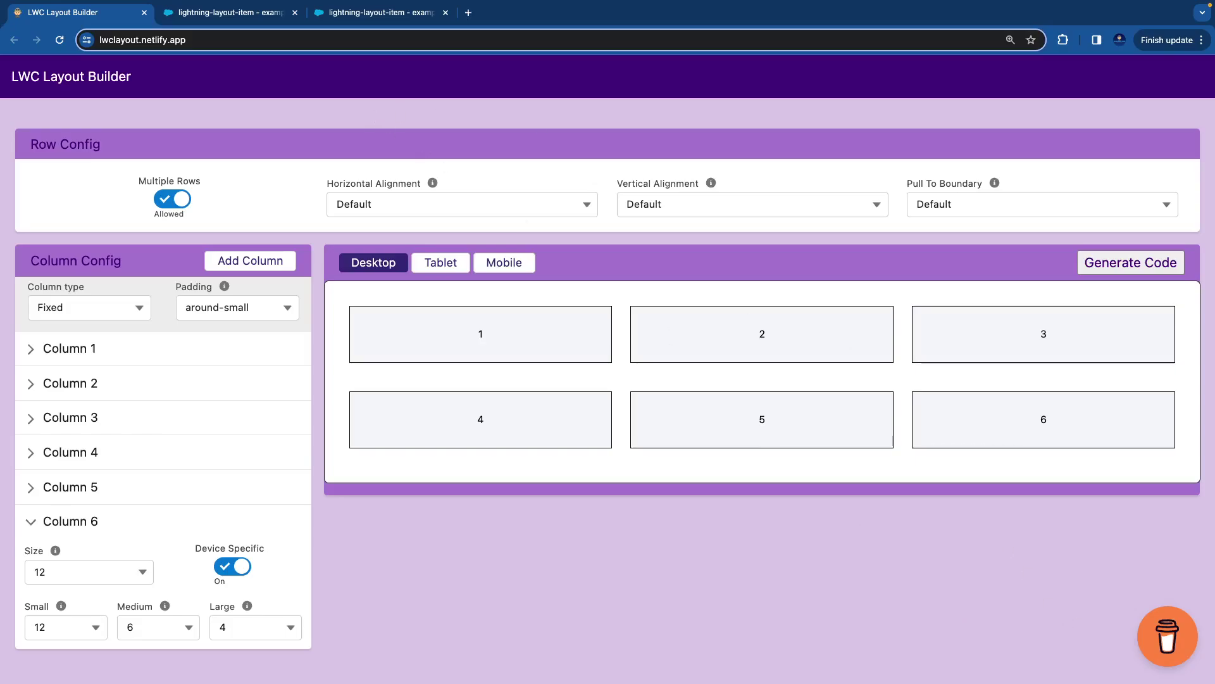
- Paste the layout markup below the Sign Up form heading in default.html and select box 1's div
key("ctrl+Tab")
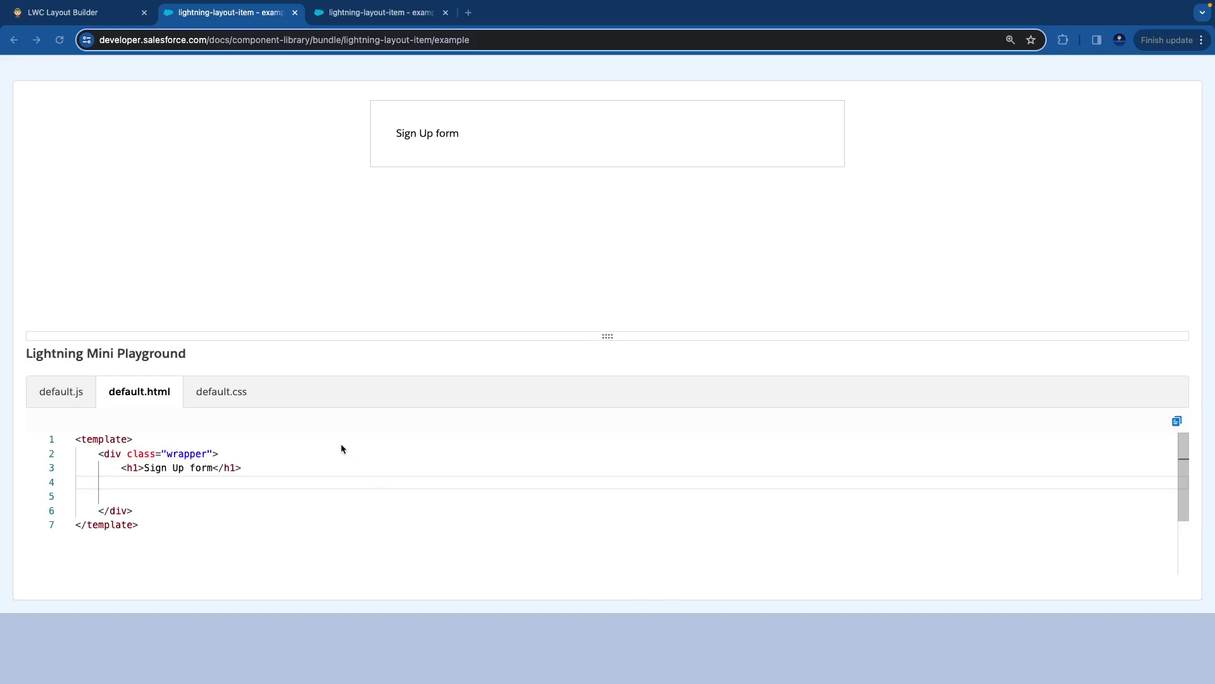
left_click(251, 480)
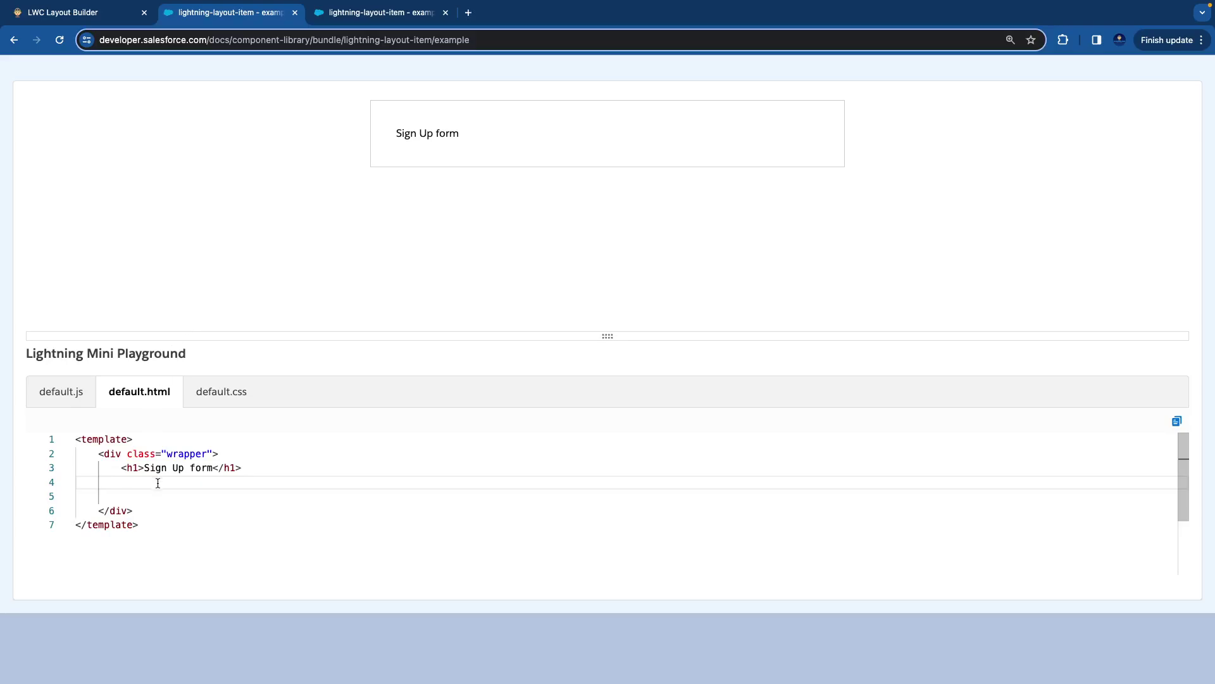
key("super+v")
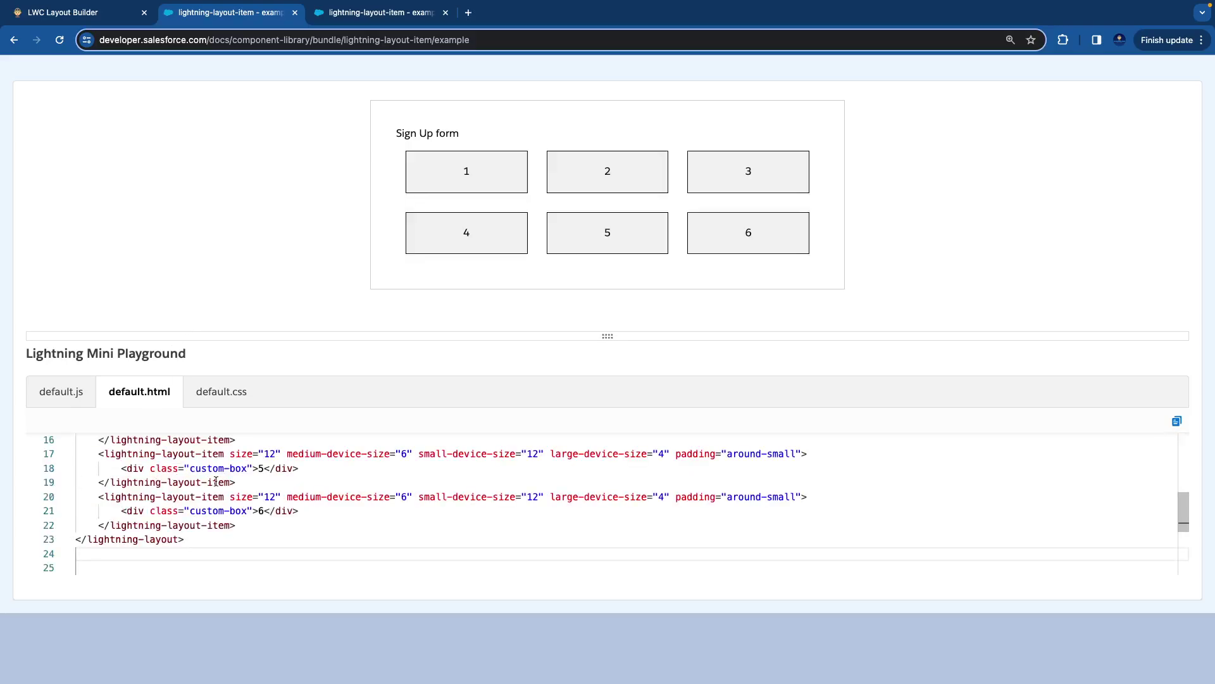
scroll(216, 481, "up", 5)
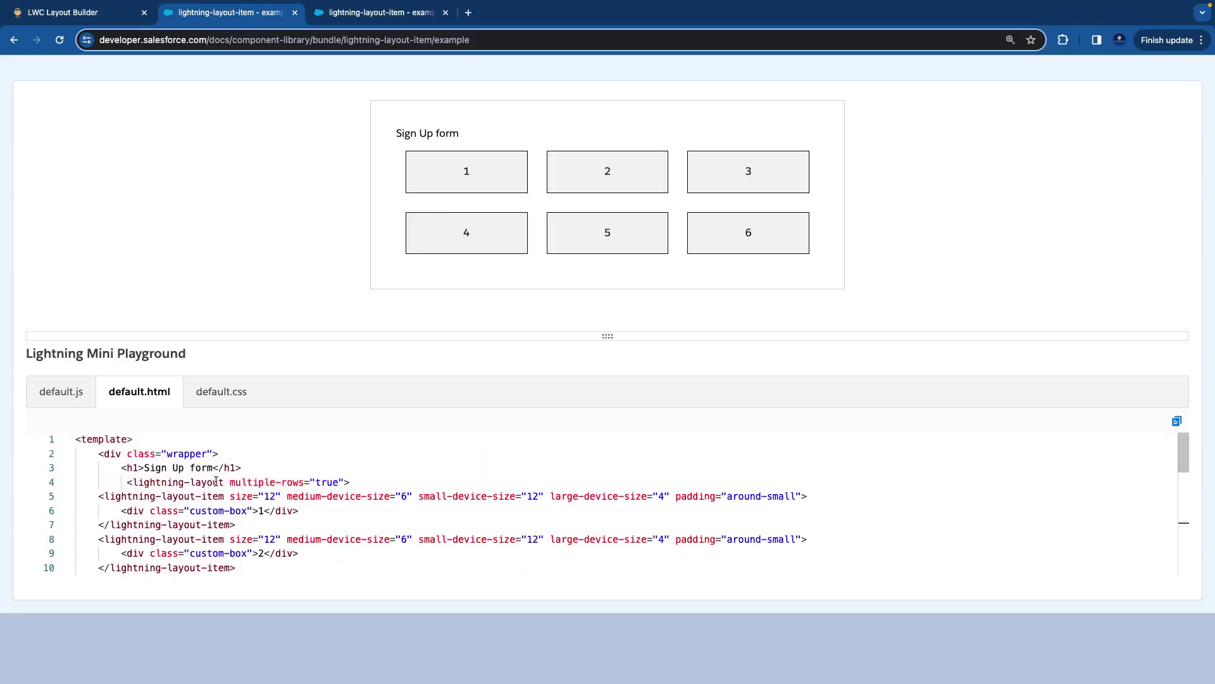
left_click_drag(98, 497, 380, 496)
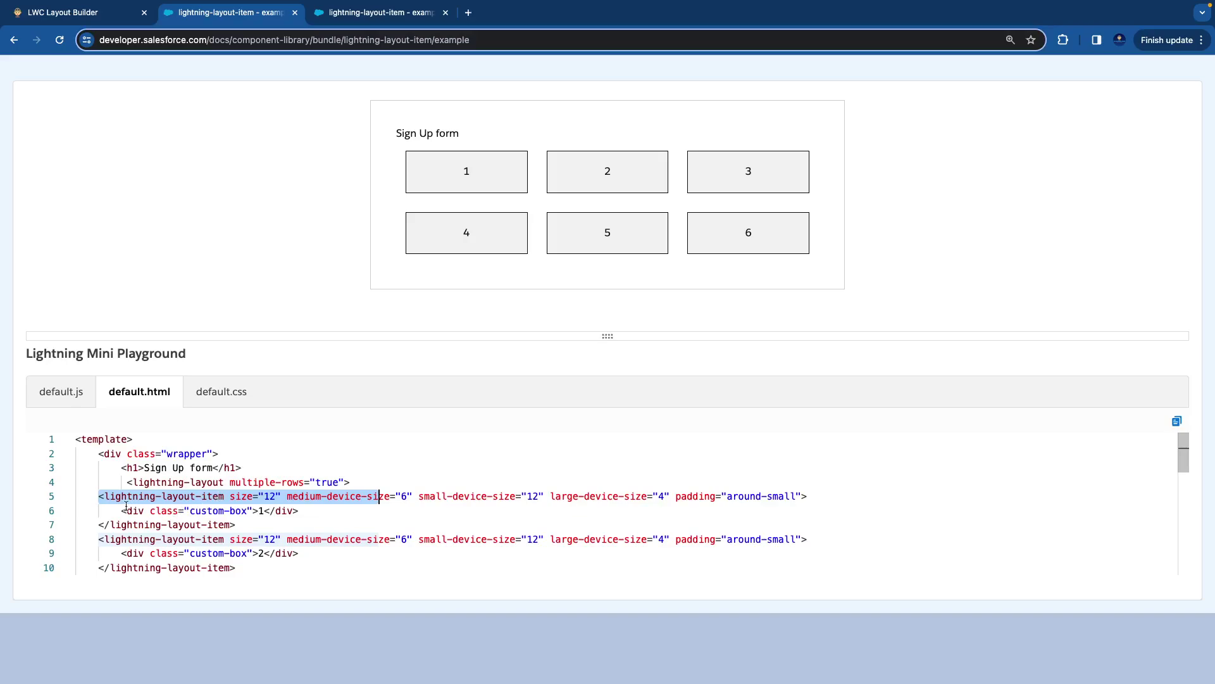
left_click_drag(122, 510, 314, 510)
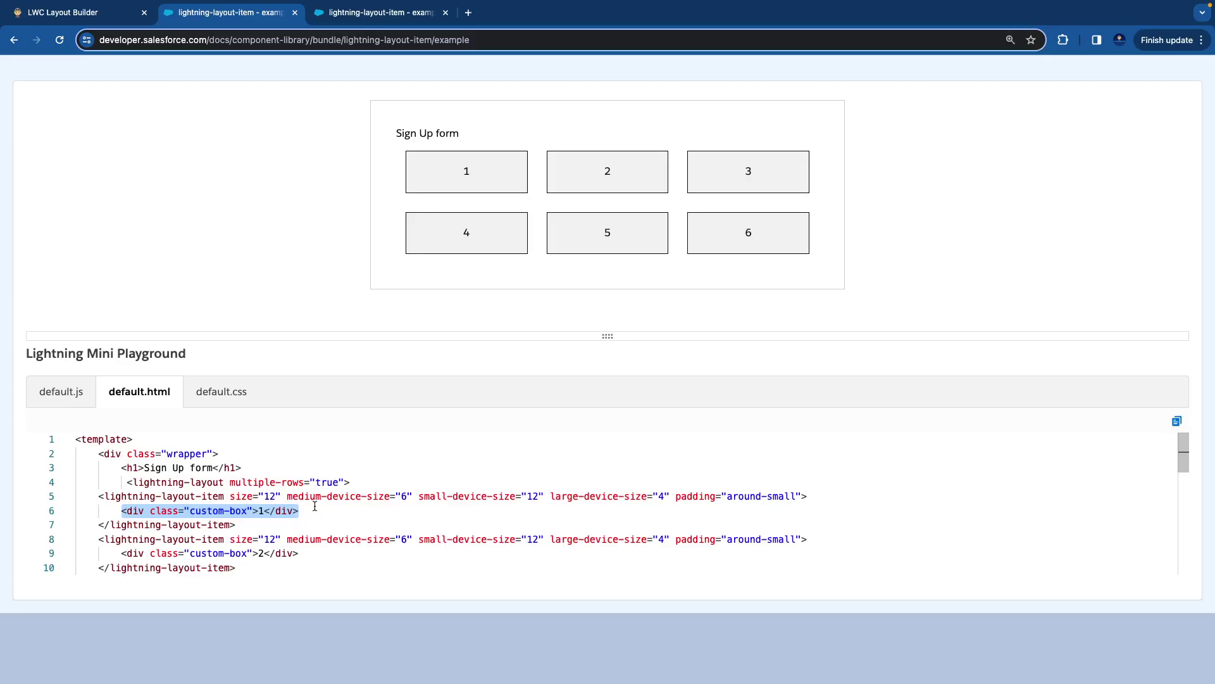
- Replace box 1 with a text lightning-input labelled 'Title' and copy that line
type("<lightning")
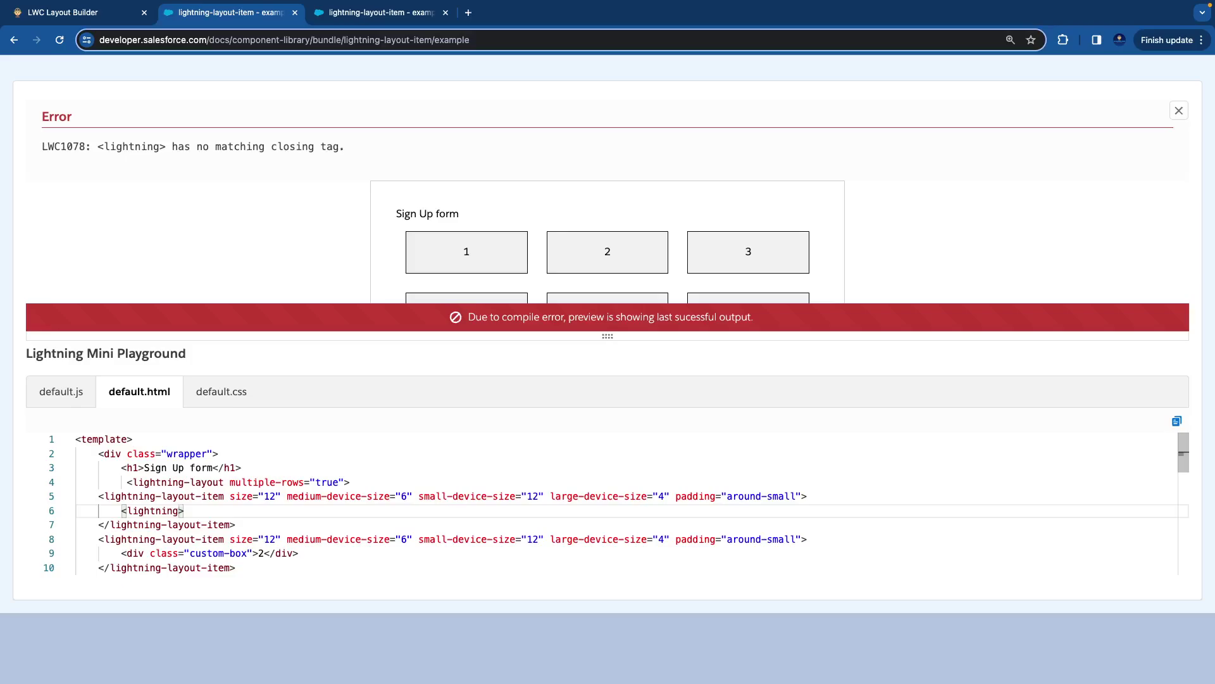
type("-inpout")
key("BackSpace")
key("BackSpace")
key("BackSpace")
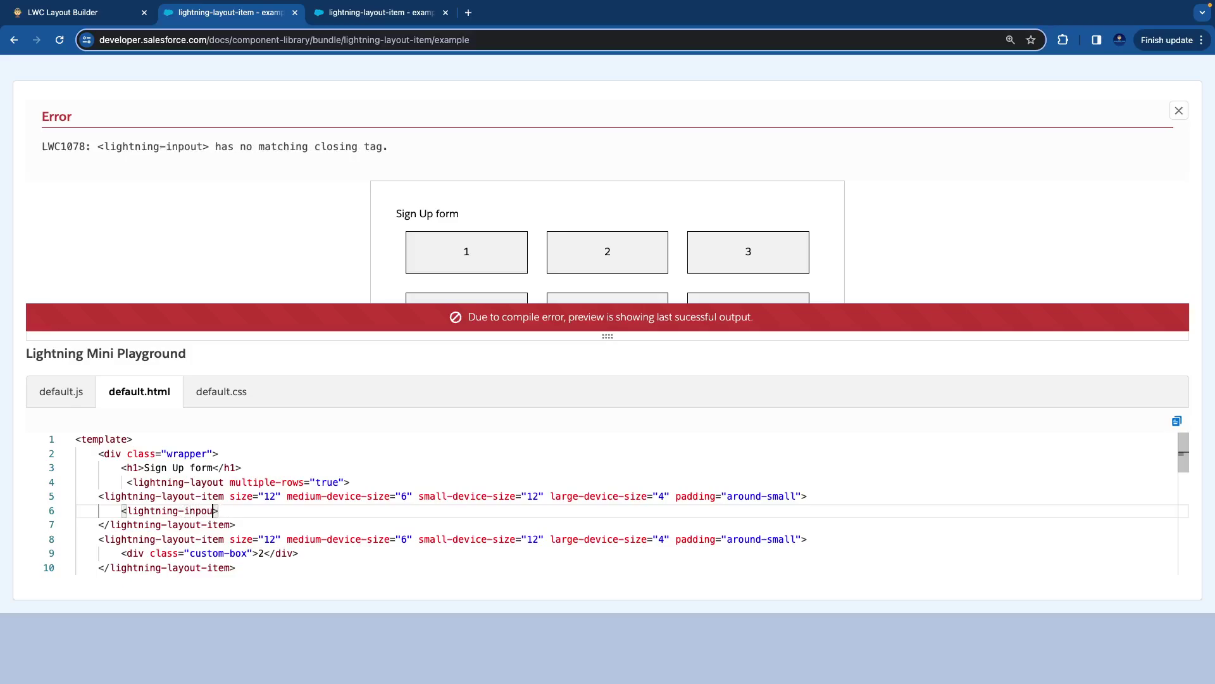
type("ut type=\"text\"")
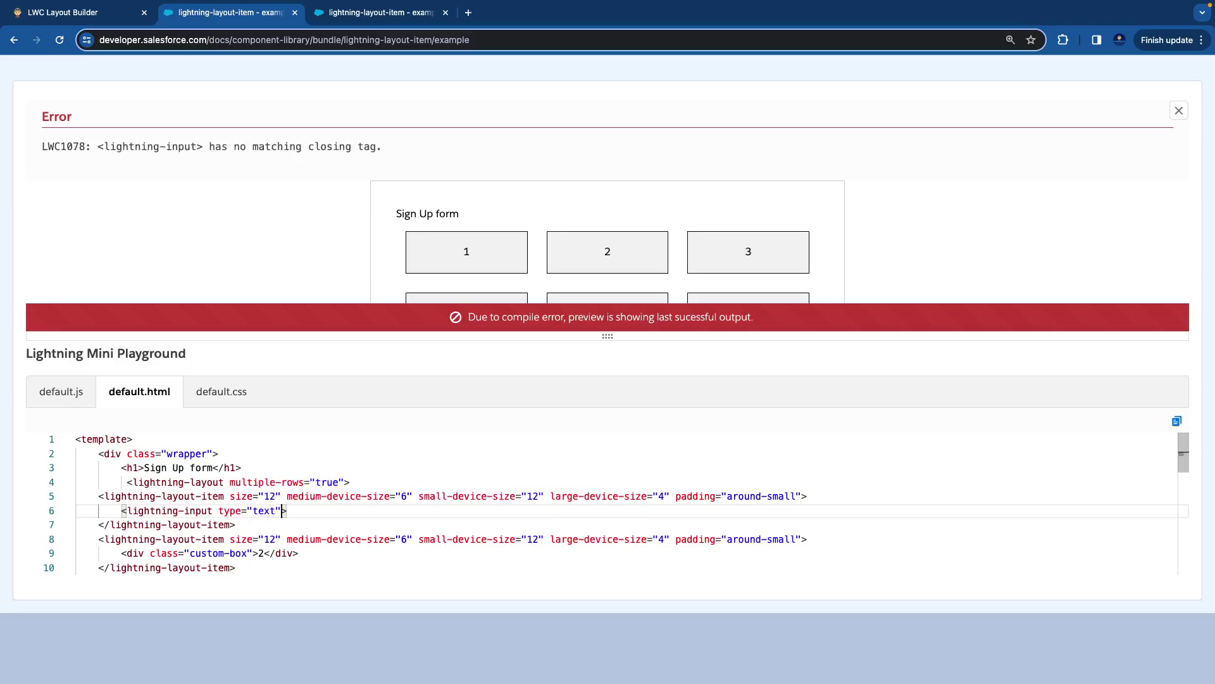
type(" label")
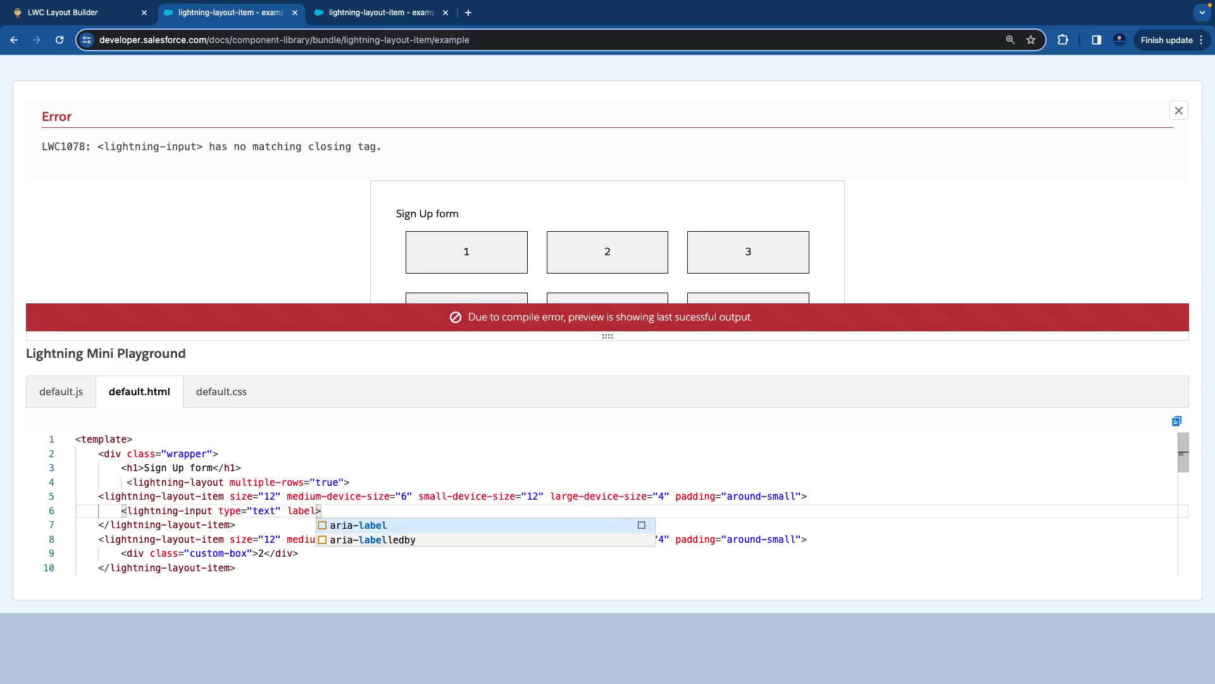
type("=\"Title\">")
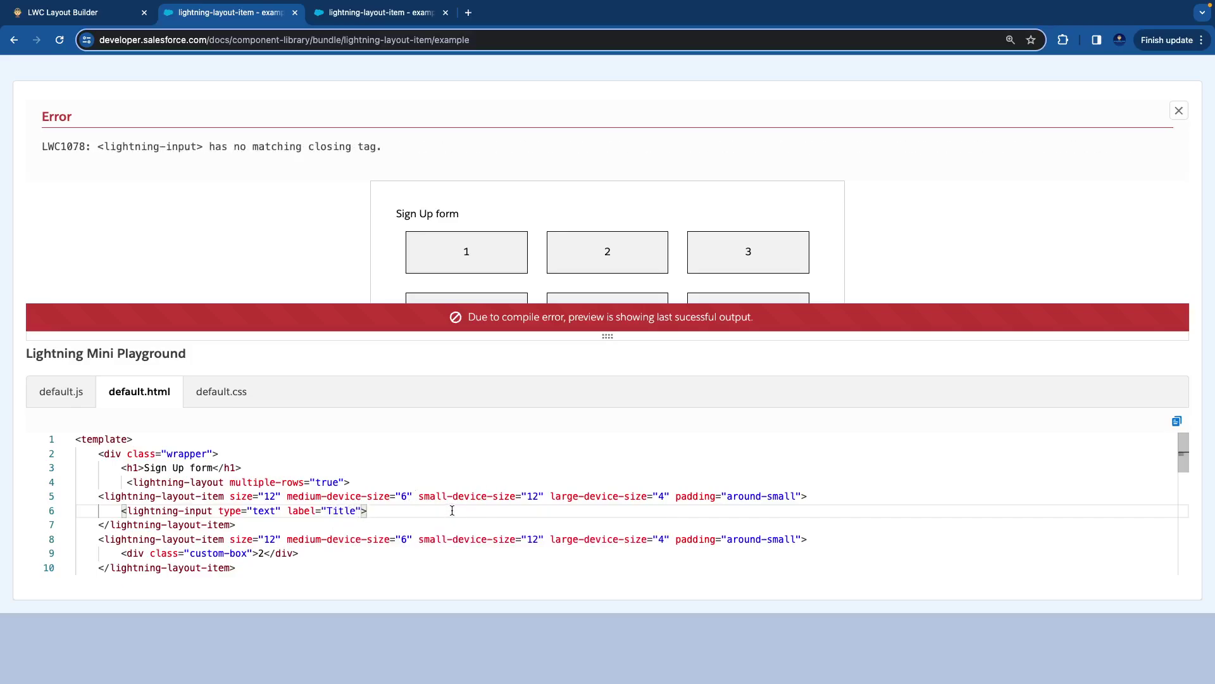
type("</lightning-input>")
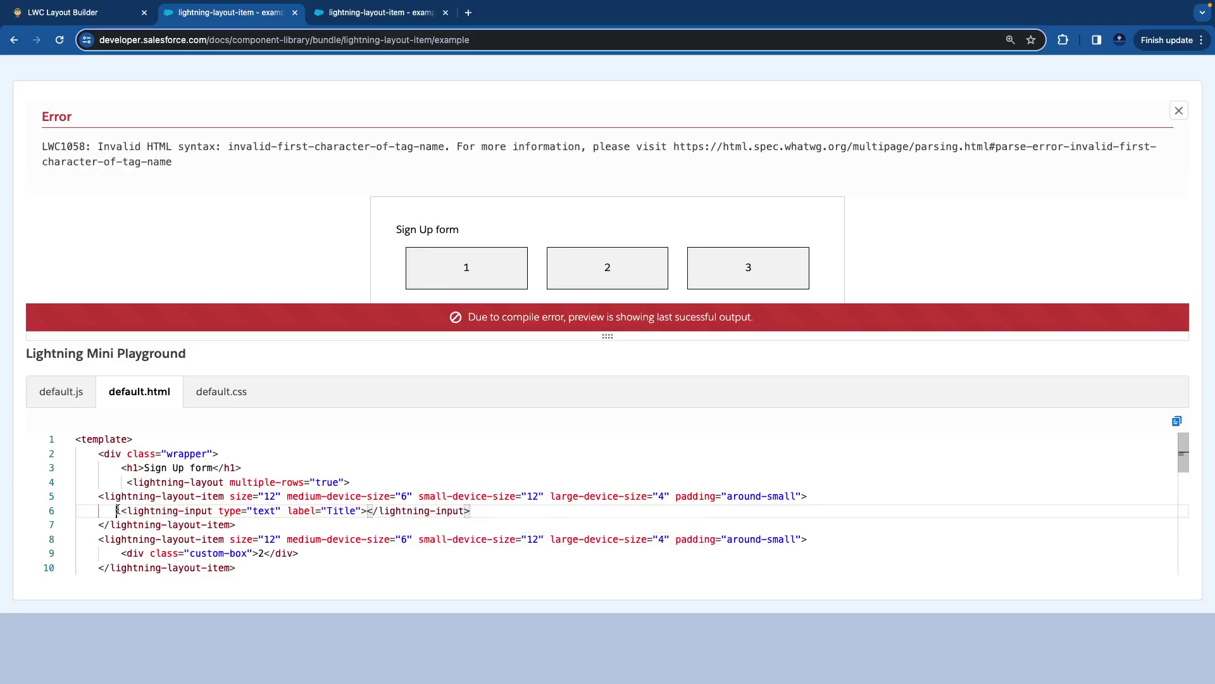
left_click_drag(117, 510, 500, 511)
key("ctrl+c")
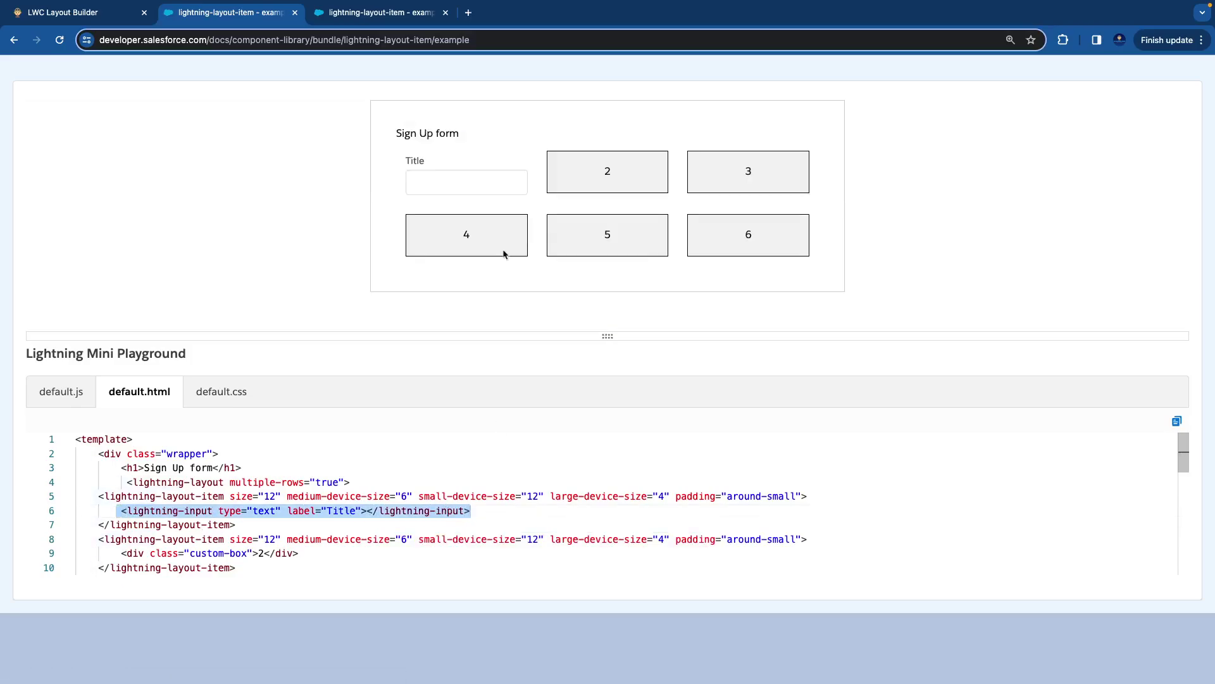
- Replace boxes 2 and 3 with the input, labelled 'First Name' and 'Last Name'
left_click_drag(311, 553, 124, 551)
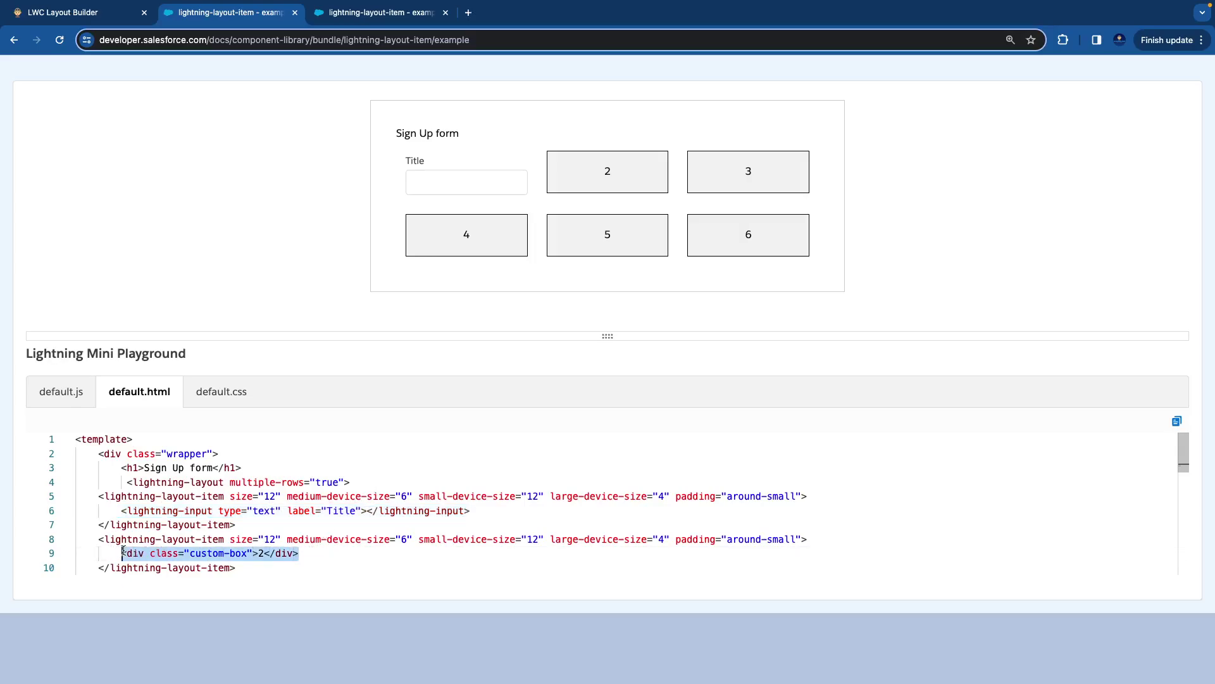
key("ctrl+v")
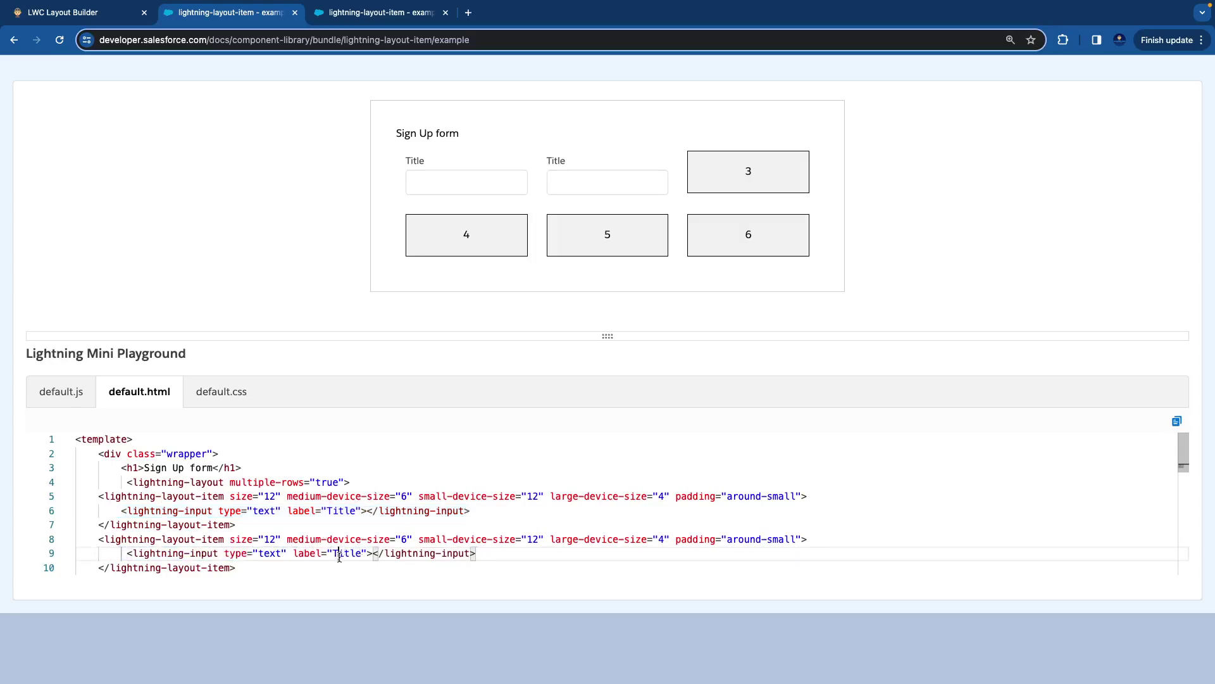
double_click(342, 553)
type("First Name")
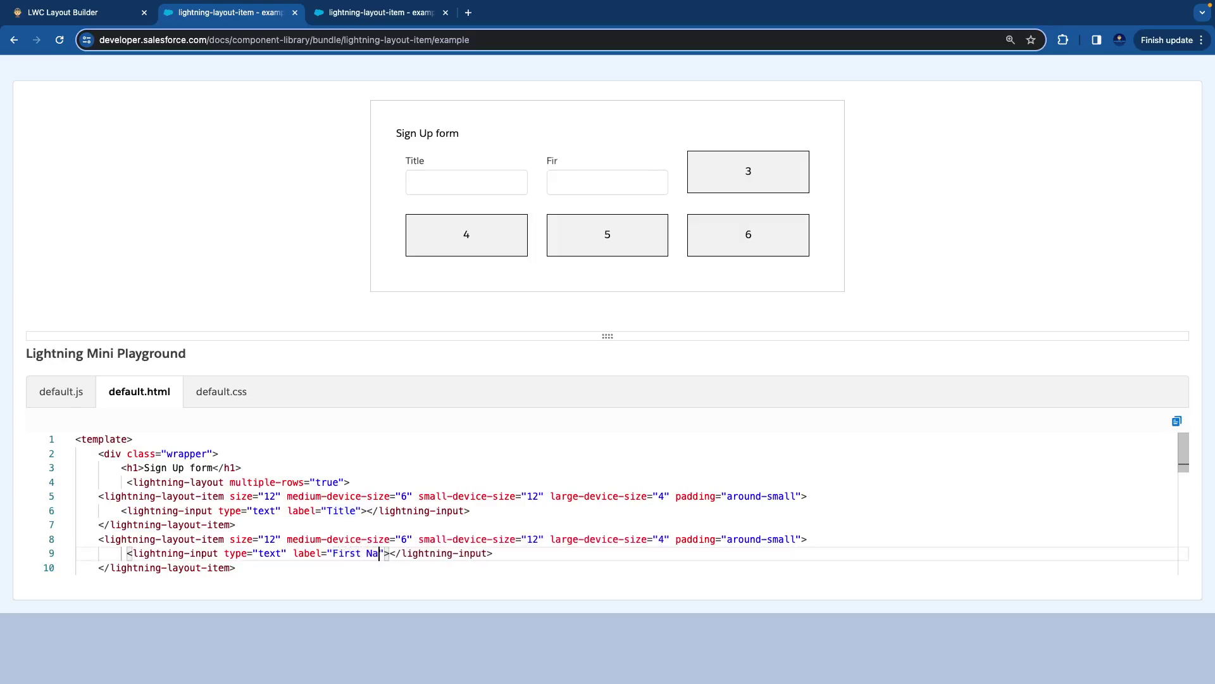
scroll(351, 541, "down", 2)
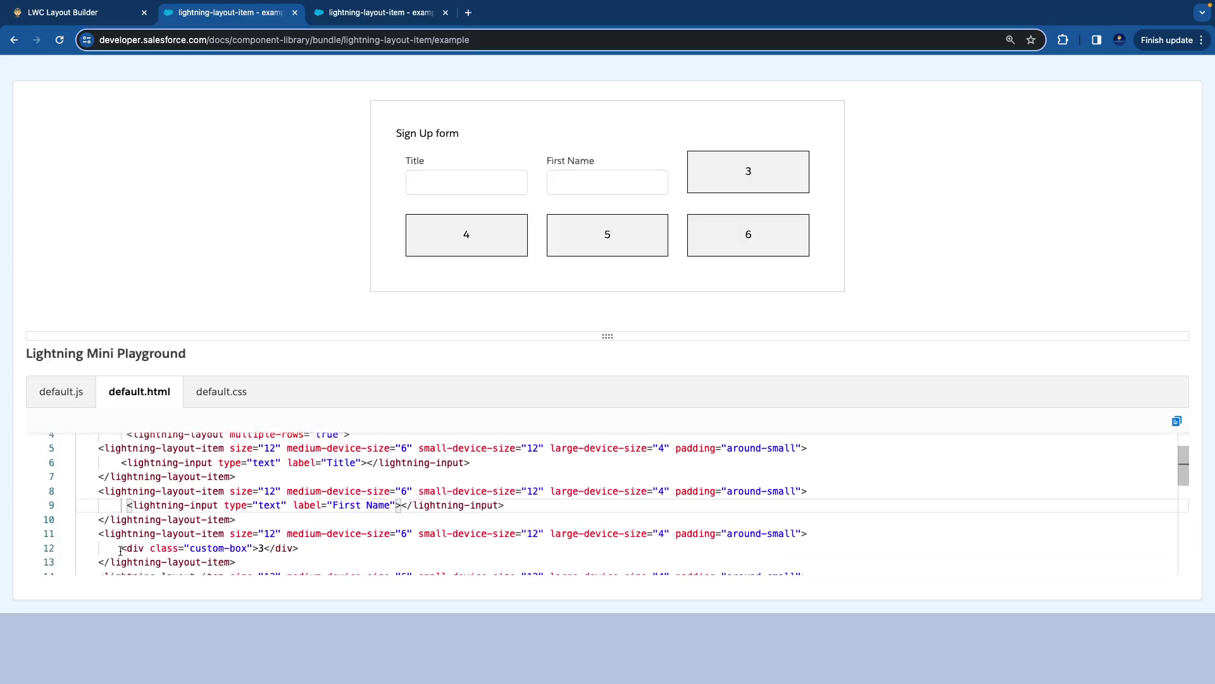
left_click_drag(120, 551, 300, 548)
key("ctrl+v")
double_click(345, 548)
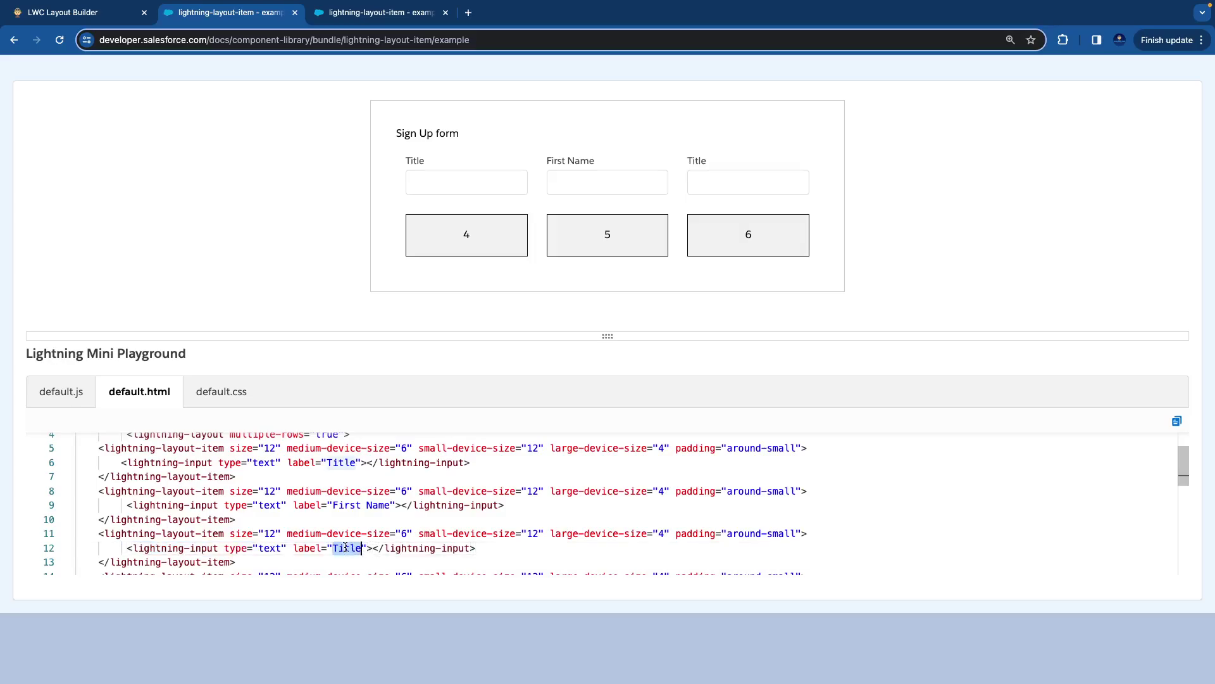
type("Last Name")
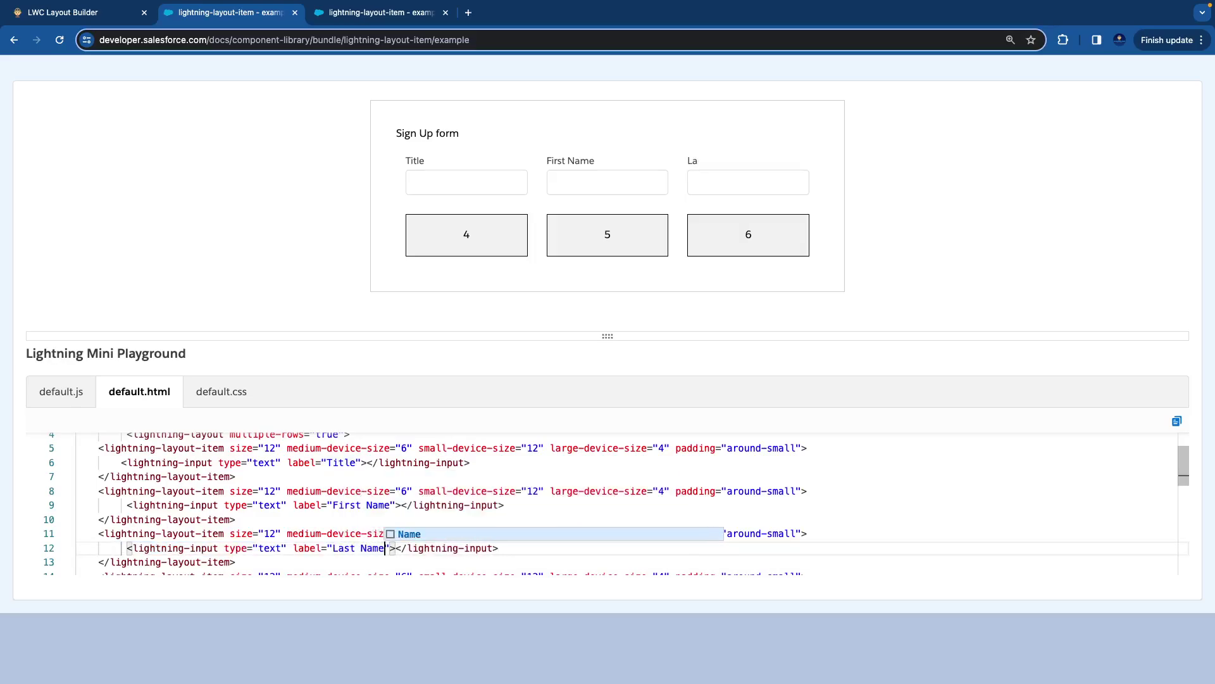
- Replace boxes 4, 5 and 6 with the input, labelled 'Age', 'Phone' and 'Address'
scroll(212, 521, "down", 5)
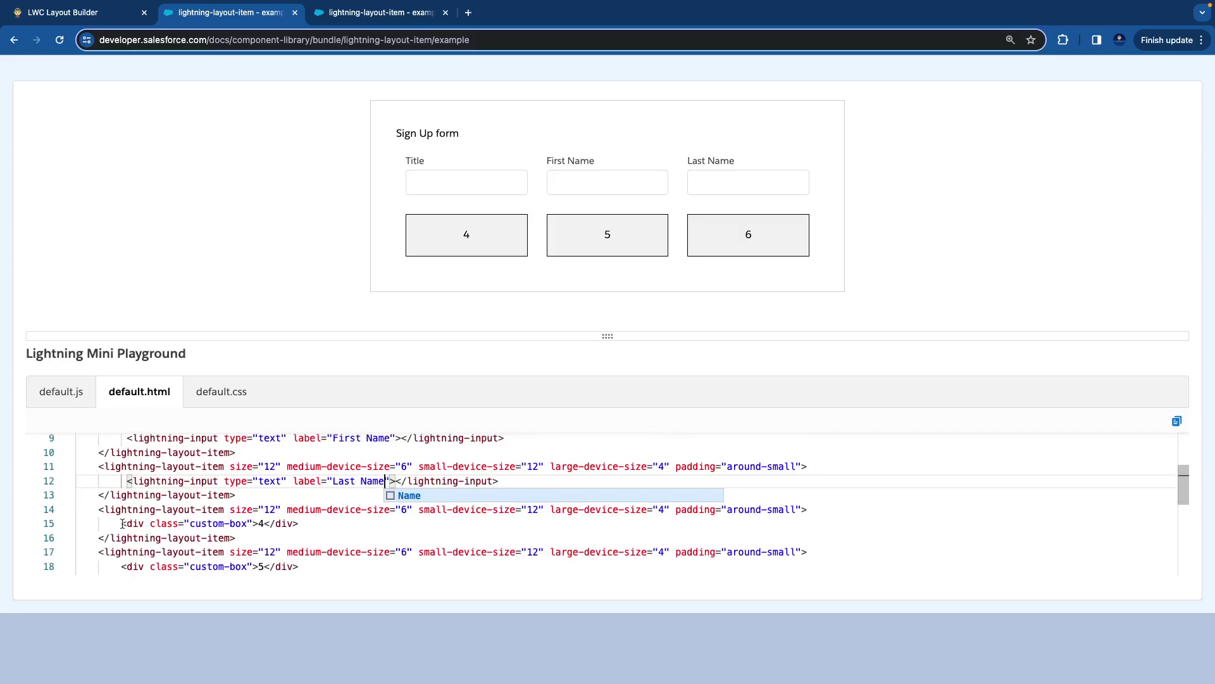
left_click_drag(123, 524, 370, 525)
key("ctrl+v")
double_click(347, 523)
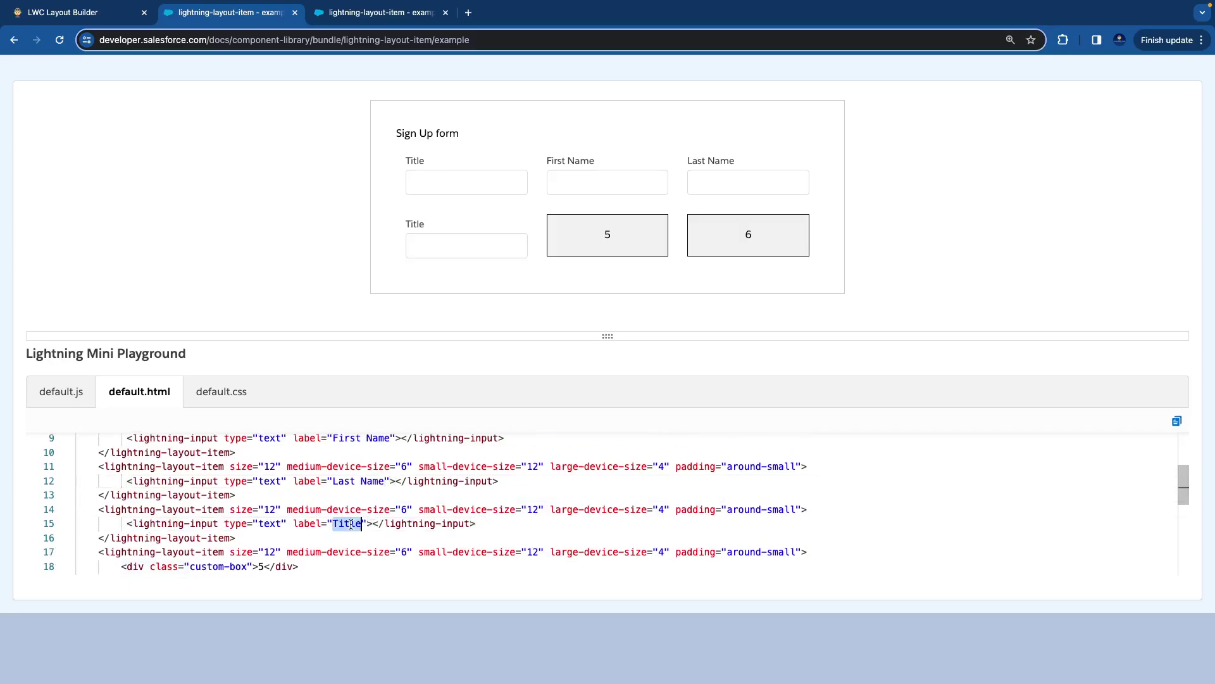
type("Age")
scroll(347, 524, "down", 1)
scroll(211, 519, "down", 1)
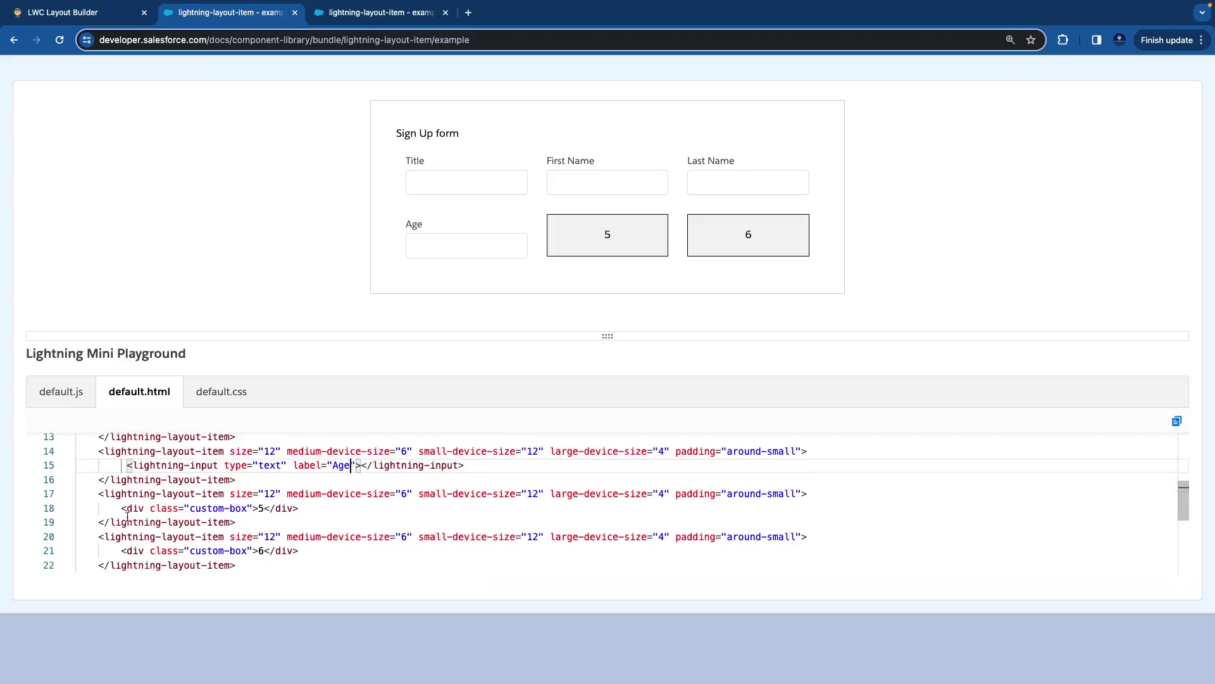
left_click_drag(121, 509, 299, 508)
key("ctrl+v")
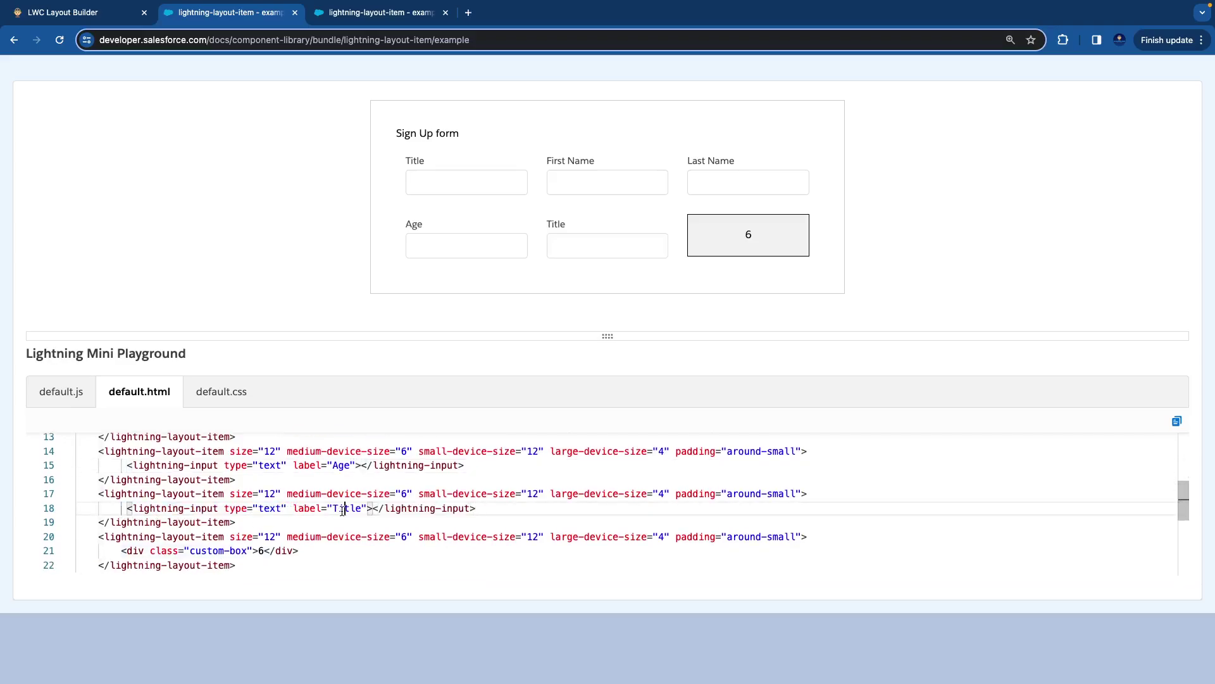
double_click(343, 508)
type("Phone")
key("ctrl+v")
double_click(342, 550)
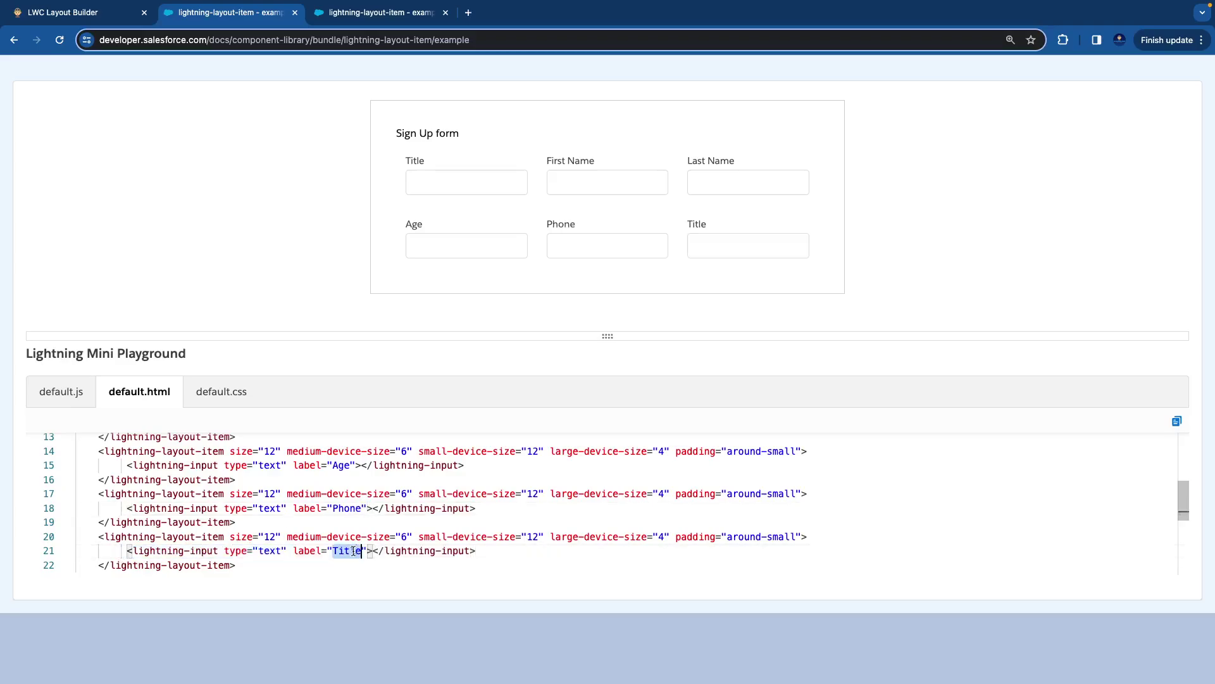
type("Address")
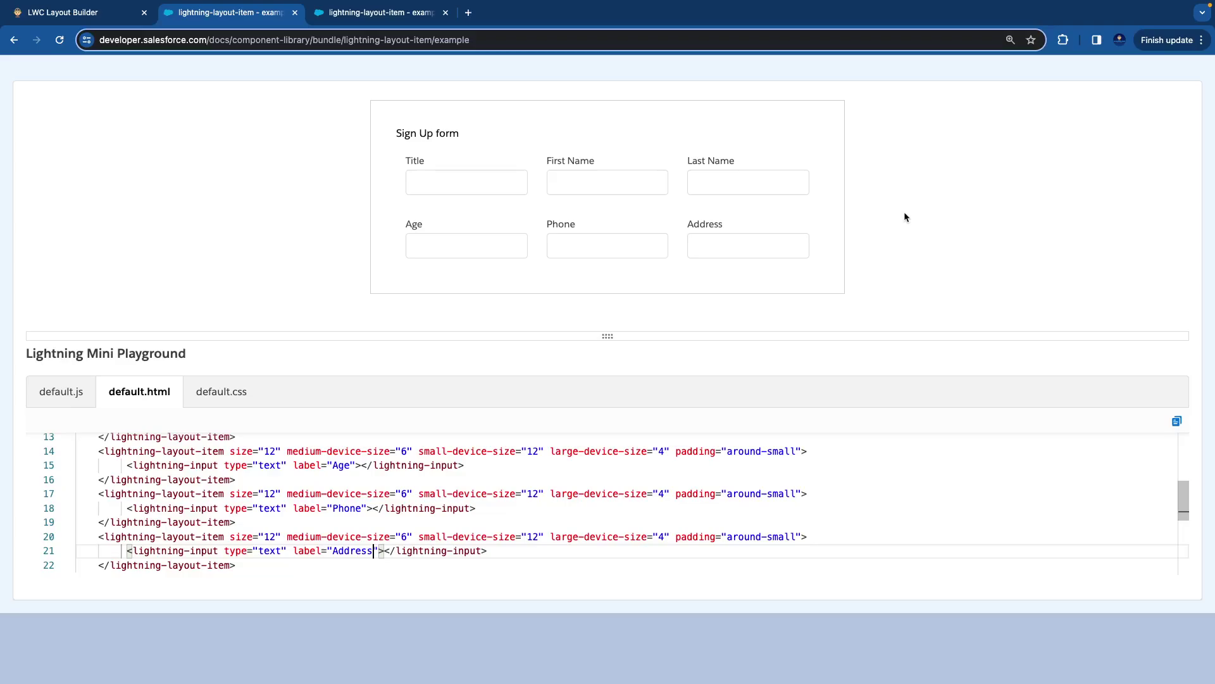
- Open the browser developer tools docked to the right of the playground page
right_click(884, 224)
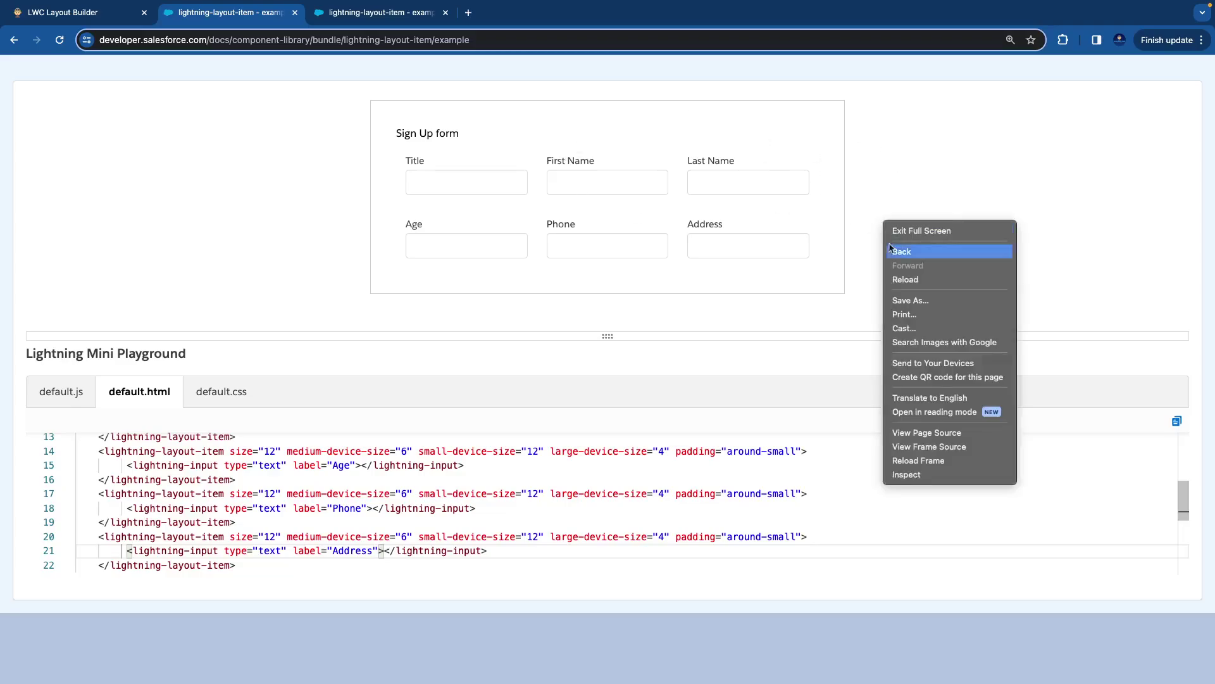
left_click(929, 476)
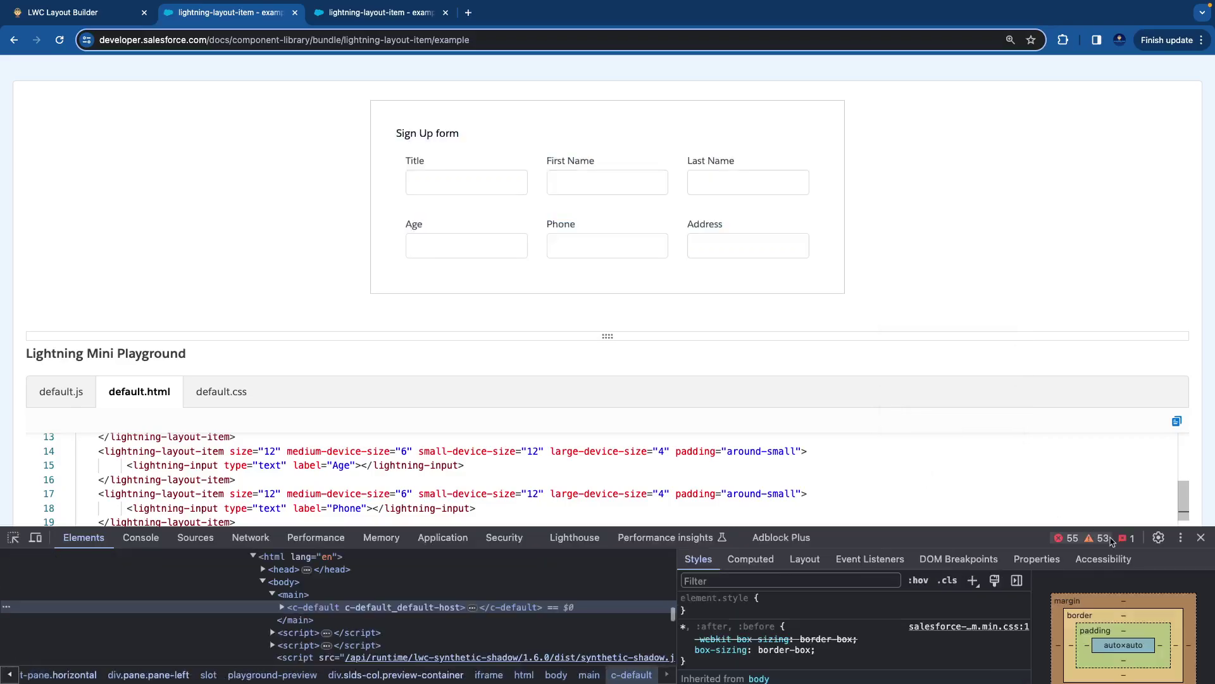
left_click(1184, 538)
left_click(1190, 468)
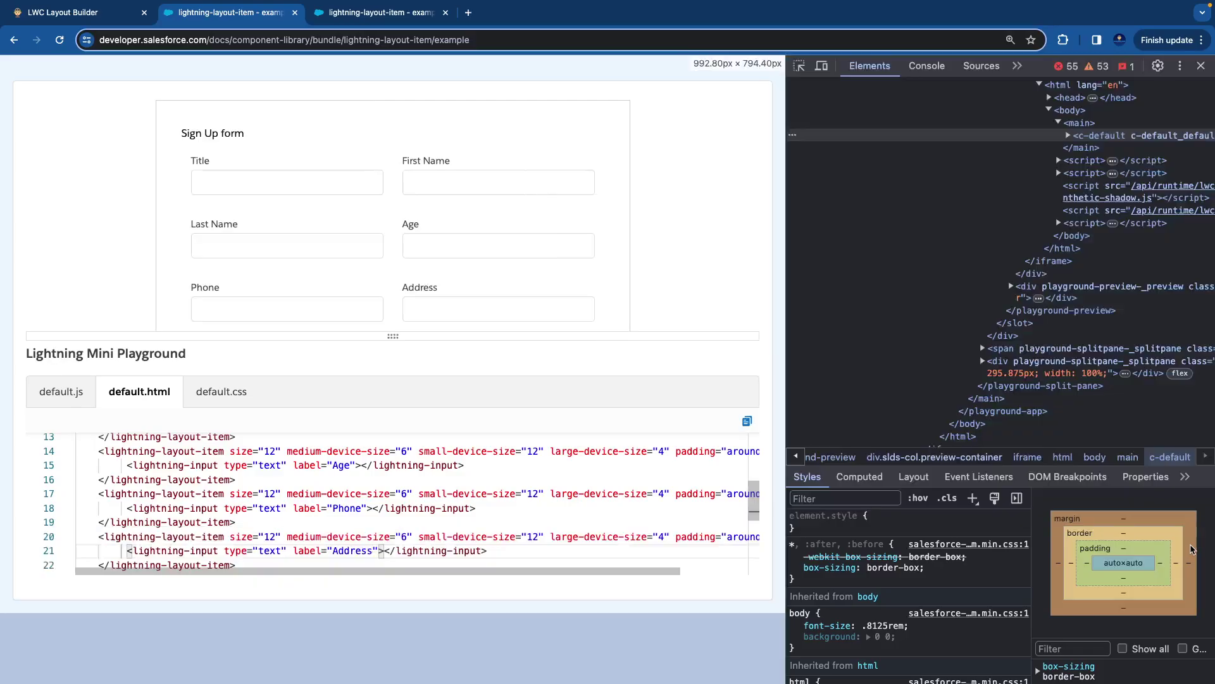
- Resize the page to see the form in three columns, then one, and return to LWC Layout Builder
left_click_drag(785, 249, 727, 249)
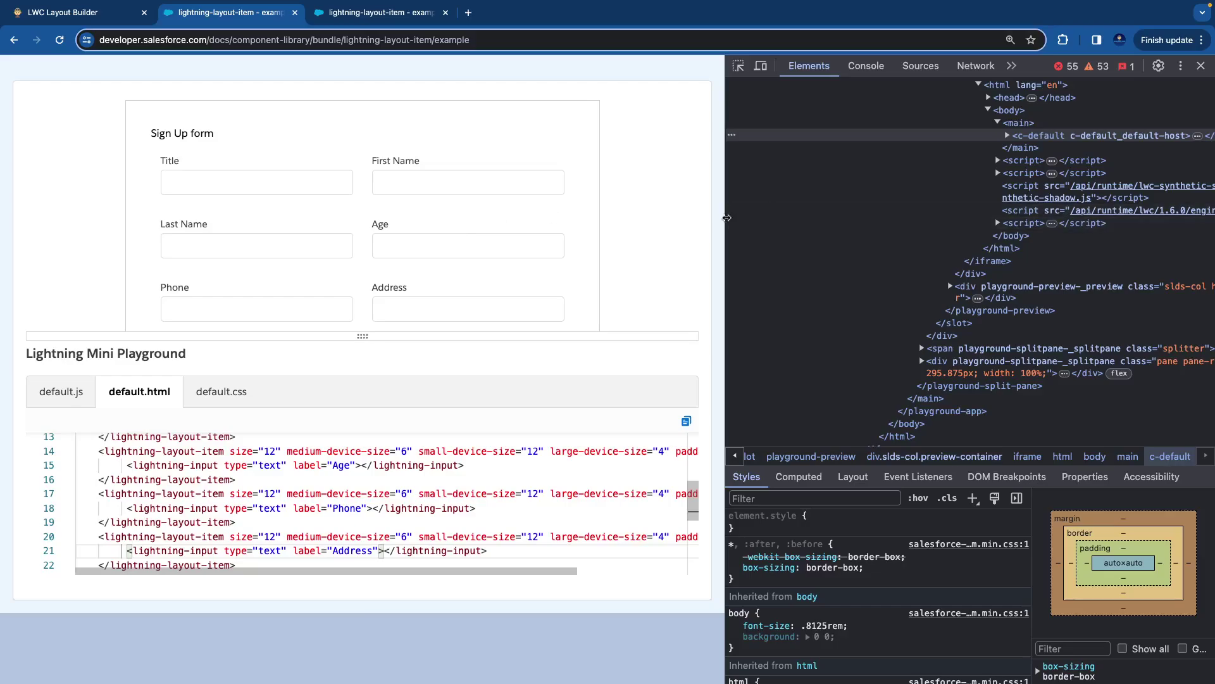
left_click_drag(727, 217, 926, 205)
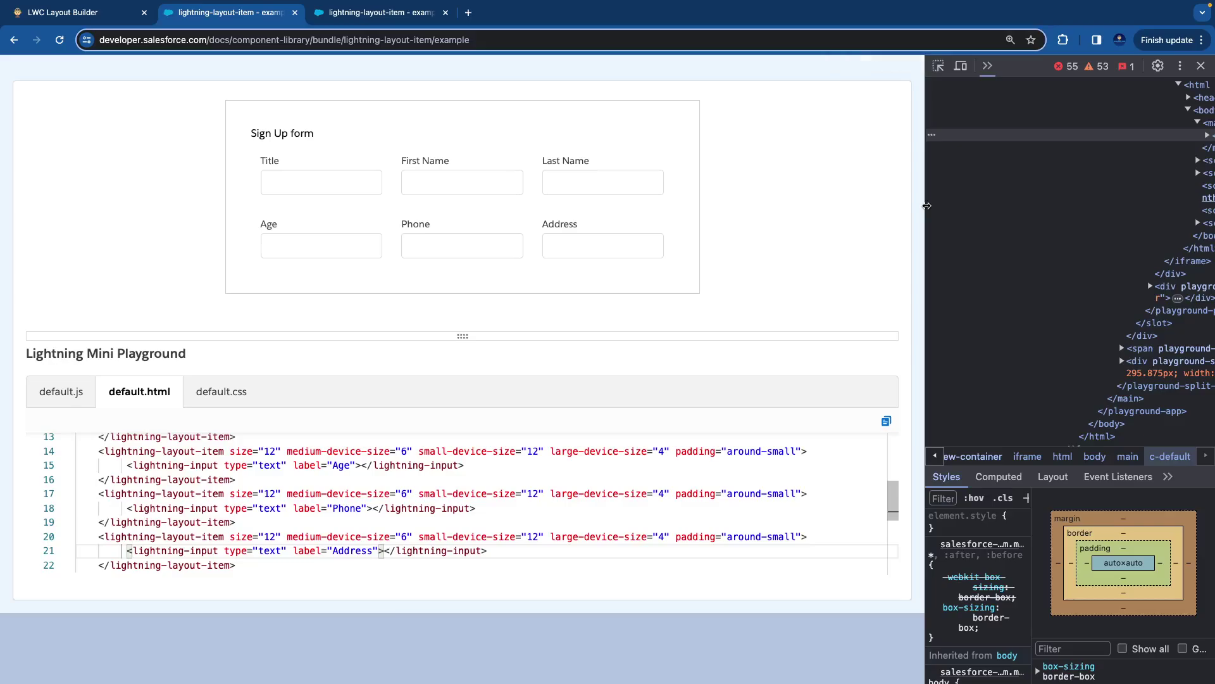
left_click_drag(924, 204, 436, 266)
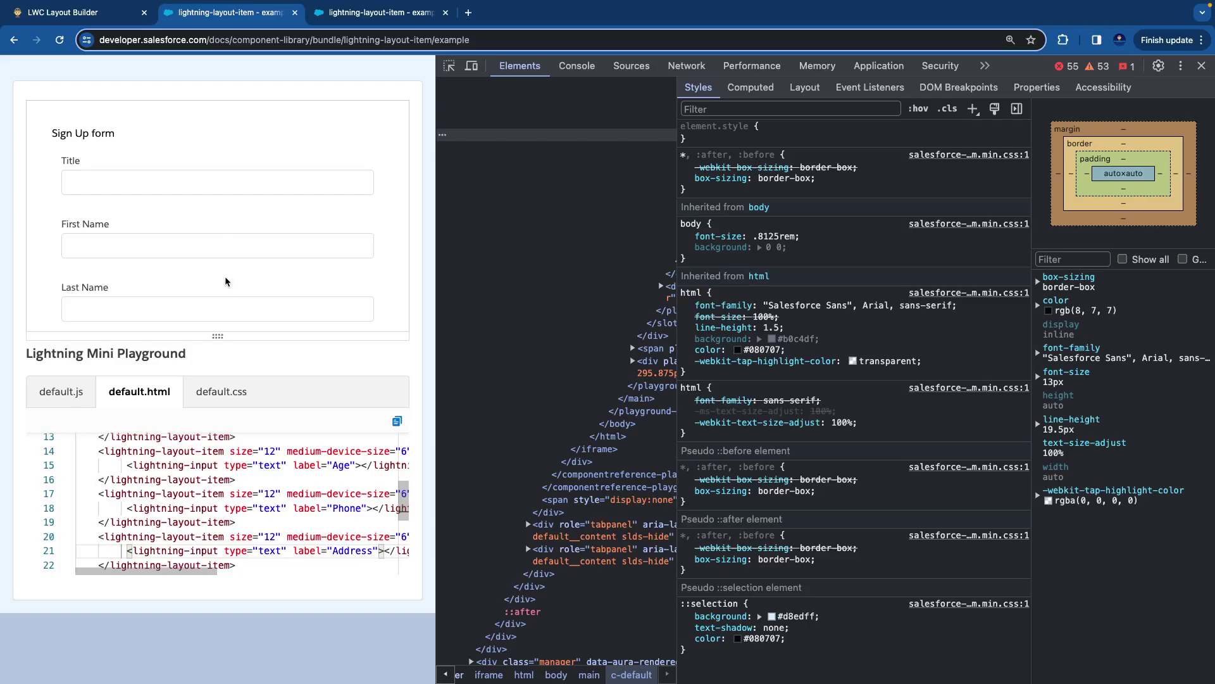
left_click(99, 14)
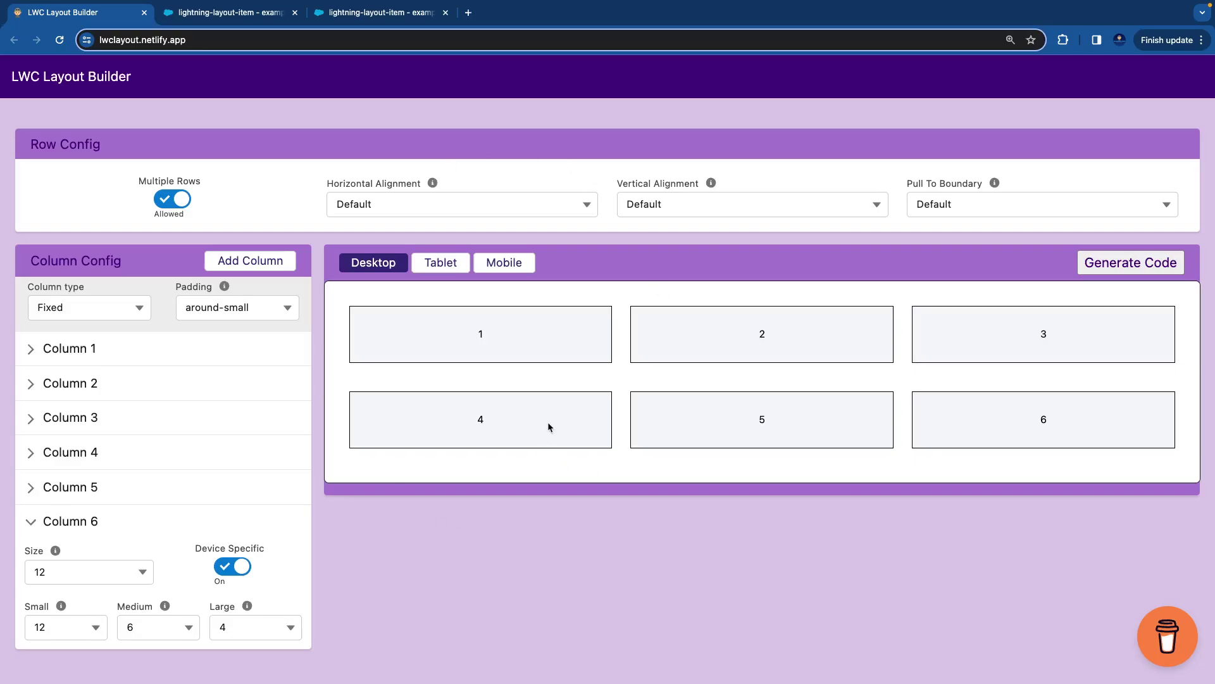
left_click(1171, 653)
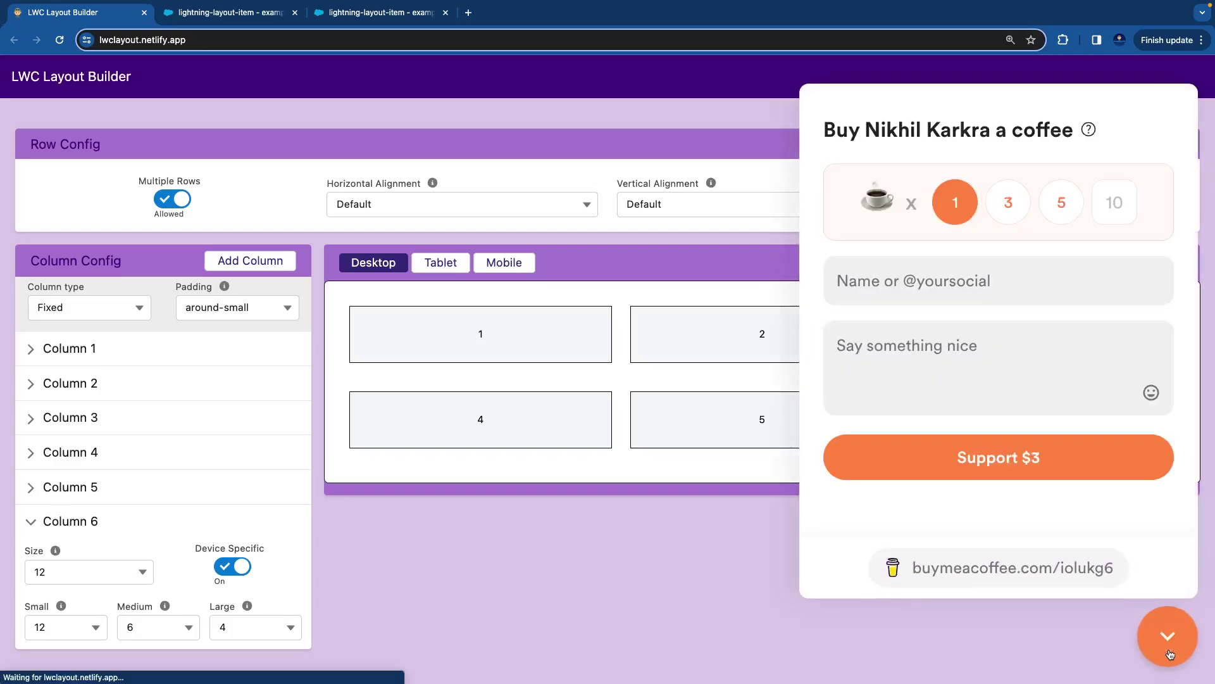
left_click(1169, 652)
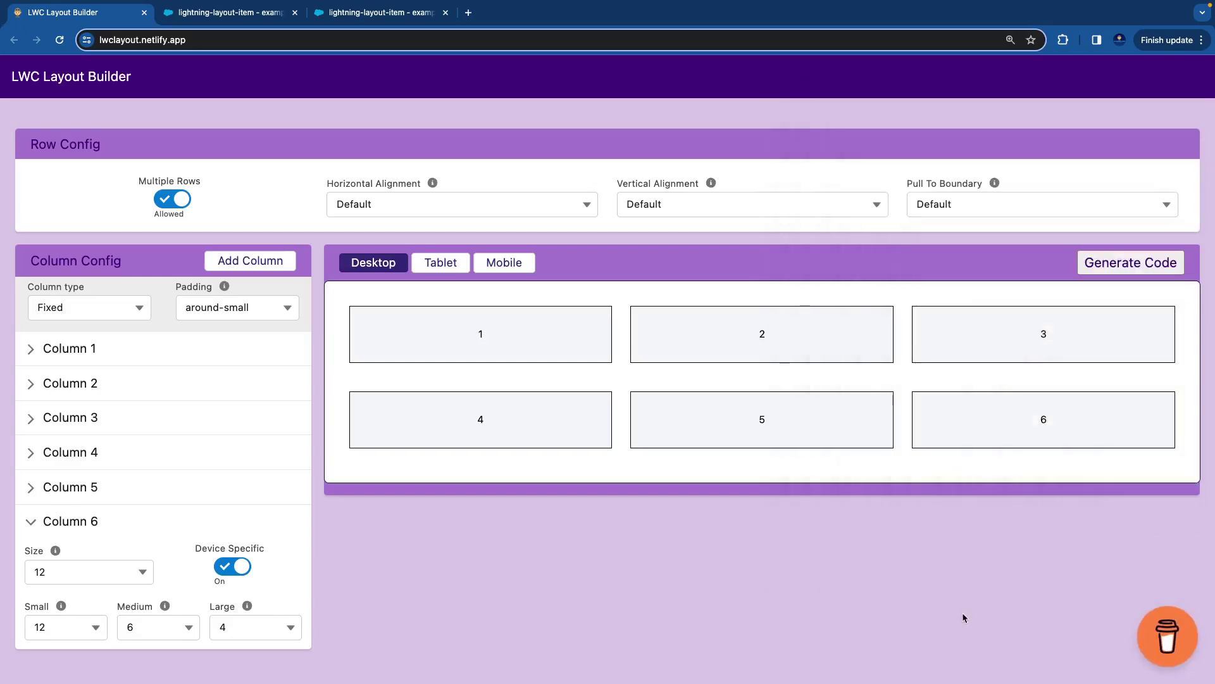